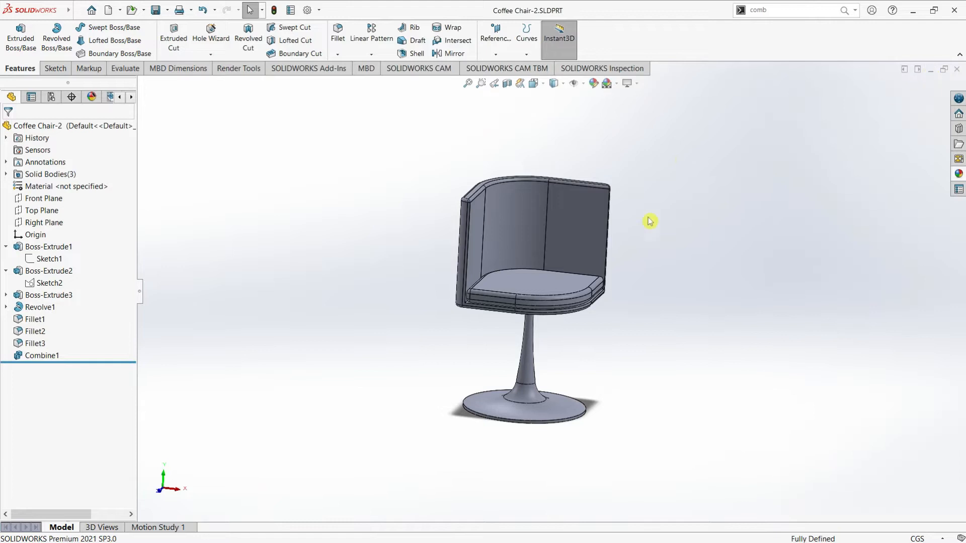
- Open the appearance library and display the Low Gloss plastic appearances
{"action": "middle_click_drag", "start_coordinate": [495, 300], "coordinate": [556, 300]}
{"action": "left_click", "coordinate": [962, 175]}
{"action": "scroll", "coordinate": [586, 281], "scroll_direction": "up", "scroll_amount": 2}
{"action": "scroll", "coordinate": [802, 125], "scroll_direction": "up", "scroll_amount": 5}
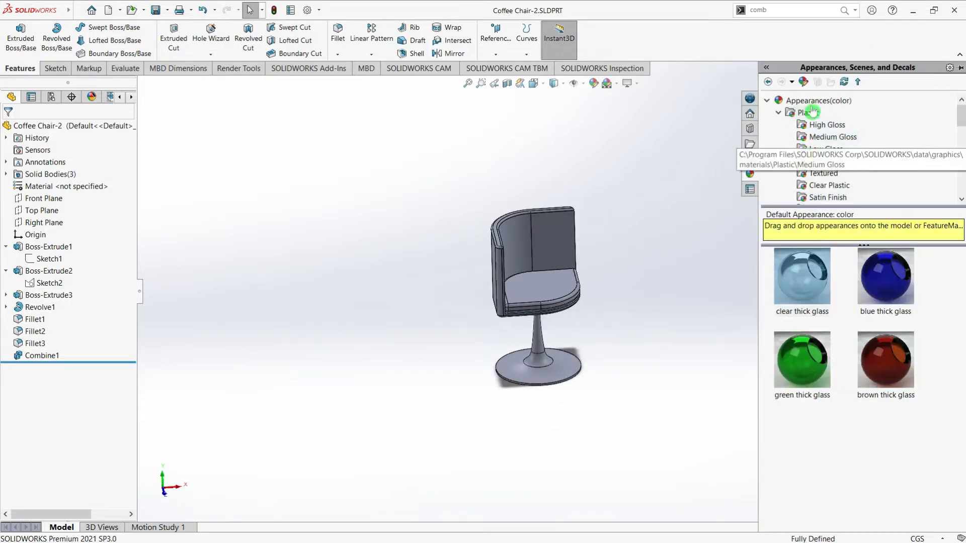
{"action": "left_click", "coordinate": [805, 125]}
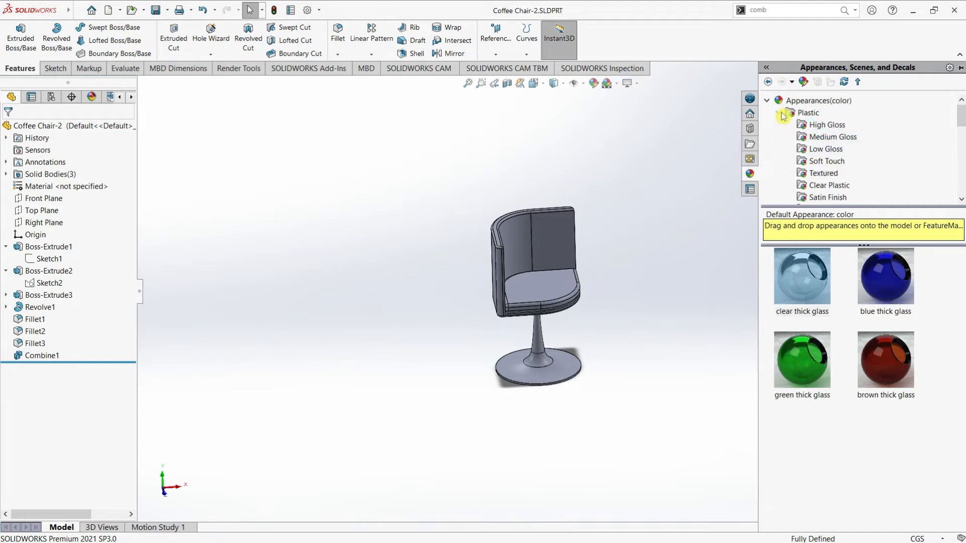
{"action": "scroll", "coordinate": [821, 153], "scroll_direction": "down", "scroll_amount": 2}
{"action": "scroll", "coordinate": [822, 147], "scroll_direction": "up", "scroll_amount": 2}
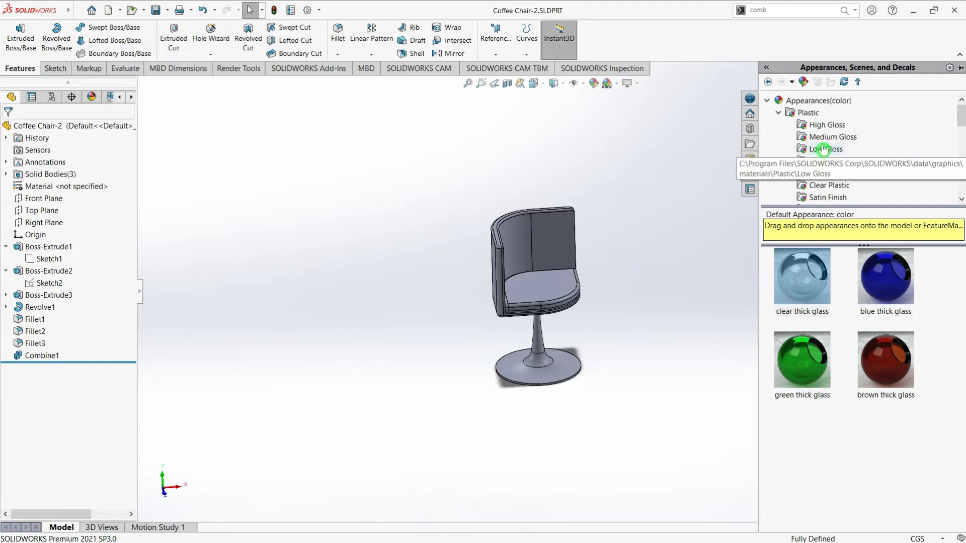
{"action": "scroll", "coordinate": [822, 149], "scroll_direction": "down", "scroll_amount": 1}
{"action": "scroll", "coordinate": [838, 173], "scroll_direction": "down", "scroll_amount": 1}
{"action": "scroll", "coordinate": [828, 138], "scroll_direction": "down", "scroll_amount": 4}
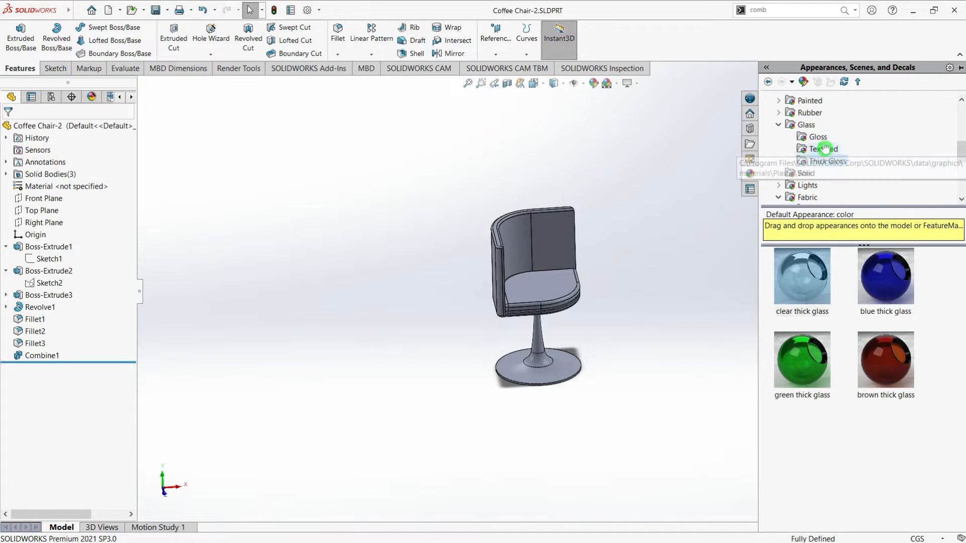
{"action": "scroll", "coordinate": [822, 140], "scroll_direction": "up", "scroll_amount": 6}
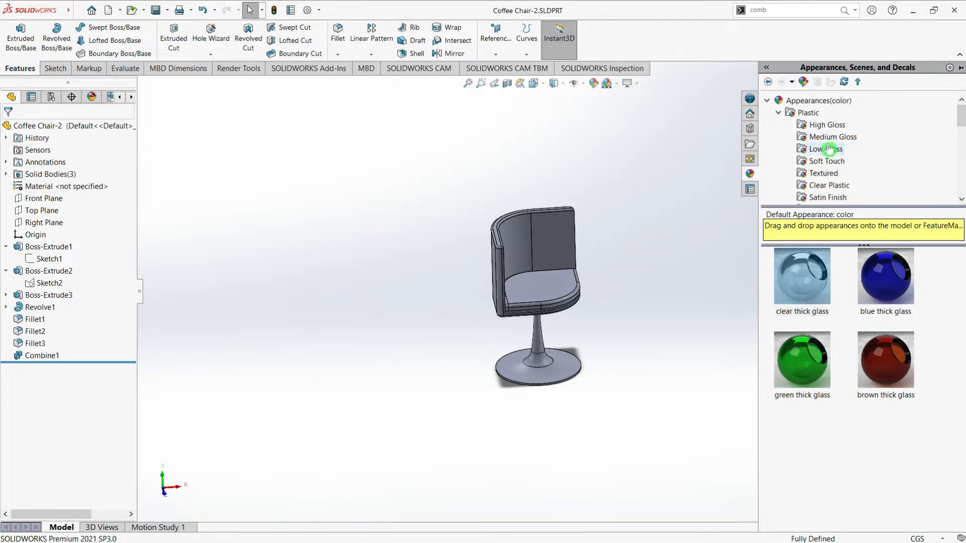
{"action": "left_click", "coordinate": [829, 149]}
- Apply the white low gloss plastic appearance to the chair's backrest body
{"action": "scroll", "coordinate": [805, 370], "scroll_direction": "down", "scroll_amount": 3}
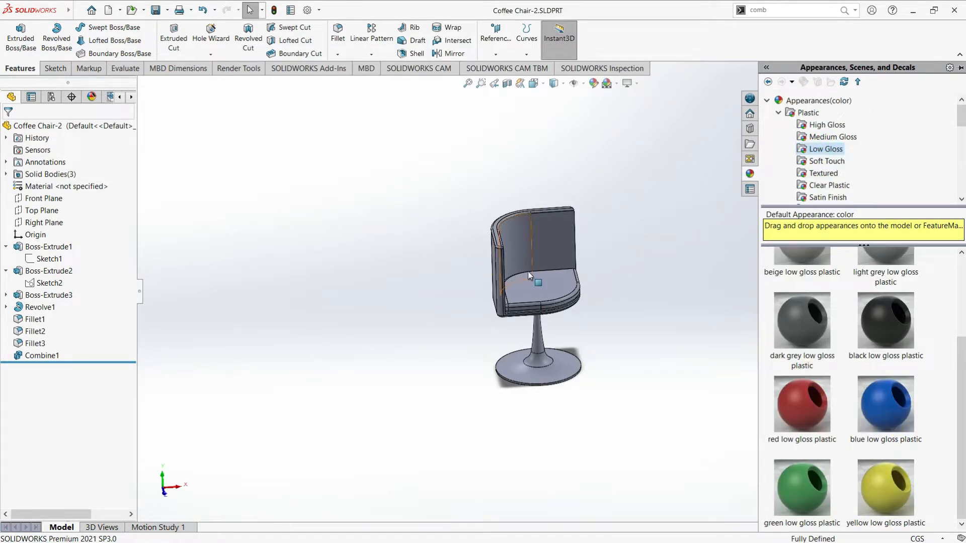
{"action": "scroll", "coordinate": [529, 275], "scroll_direction": "down", "scroll_amount": 2}
{"action": "scroll", "coordinate": [865, 360], "scroll_direction": "up", "scroll_amount": 3}
{"action": "middle_click_drag", "start_coordinate": [549, 302], "coordinate": [637, 269]}
{"action": "left_click_drag", "start_coordinate": [802, 276], "coordinate": [530, 271]}
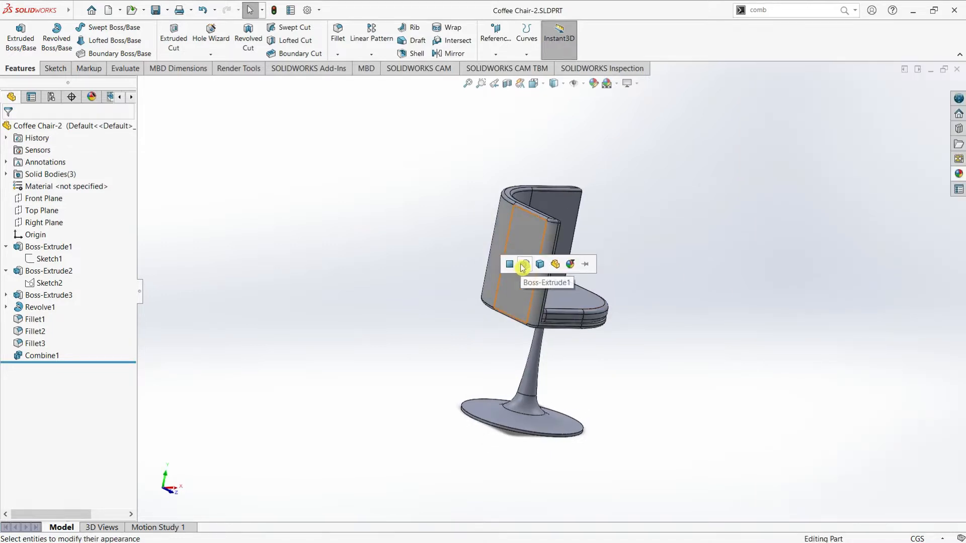
{"action": "left_click", "coordinate": [539, 263]}
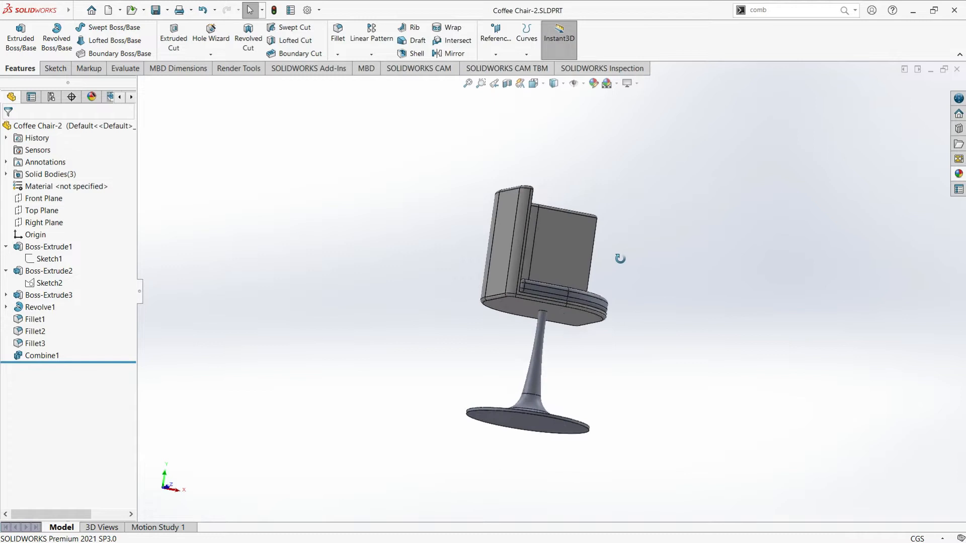
- Apply the yellow low gloss plastic appearance to the seat cushion body
{"action": "left_click", "coordinate": [957, 174]}
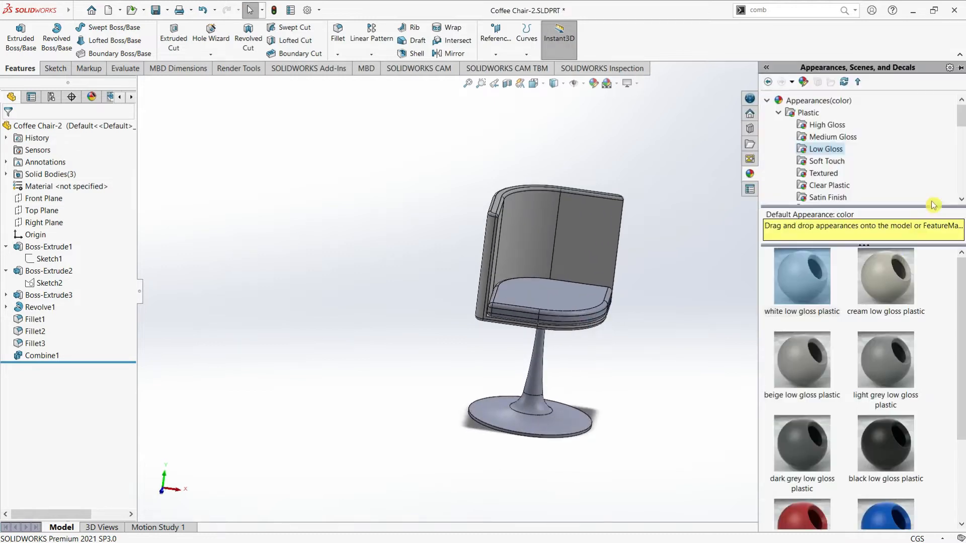
{"action": "scroll", "coordinate": [879, 342], "scroll_direction": "down", "scroll_amount": 2}
{"action": "left_click_drag", "start_coordinate": [891, 520], "coordinate": [563, 306]}
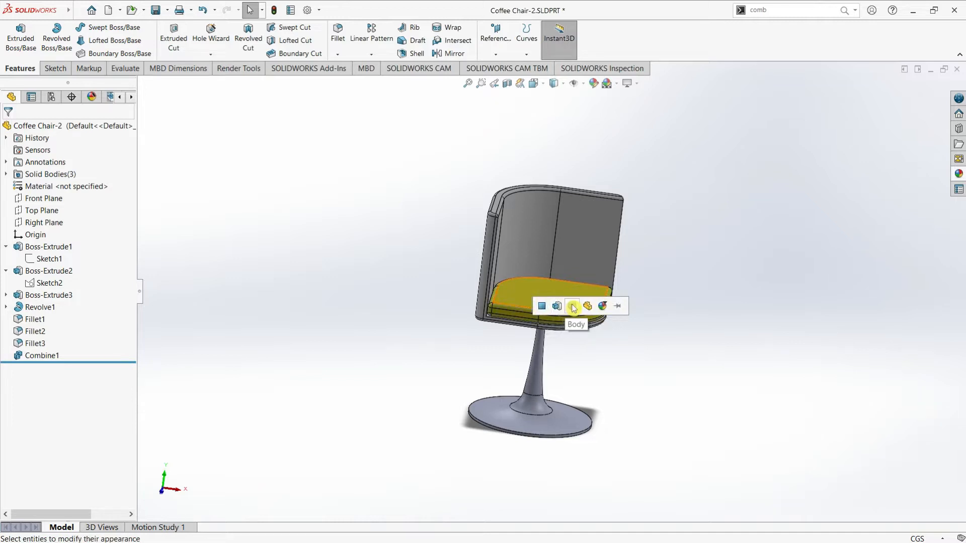
{"action": "left_click", "coordinate": [574, 307]}
- Apply the polished platinum metal appearance to the chair's pedestal base
{"action": "left_click", "coordinate": [957, 175]}
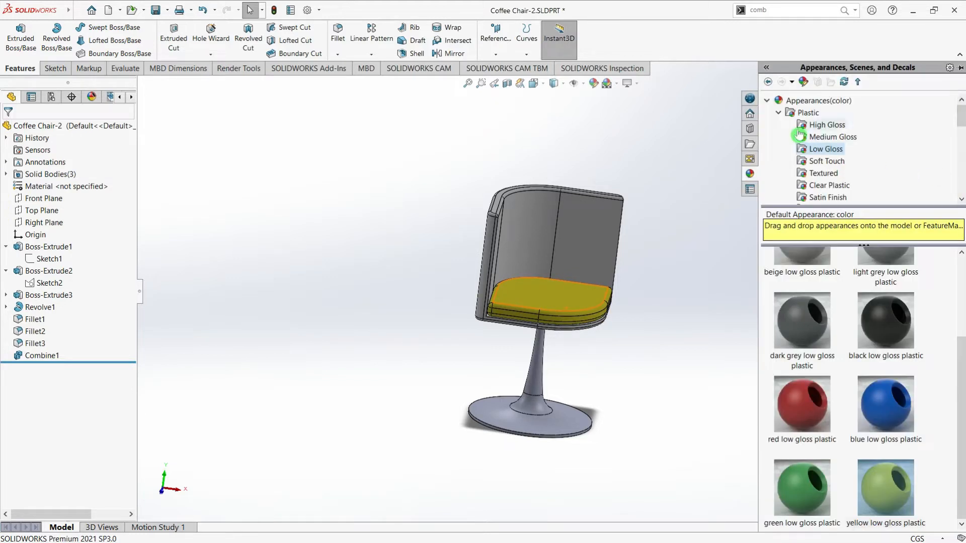
{"action": "double_click", "coordinate": [790, 113]}
{"action": "scroll", "coordinate": [815, 142], "scroll_direction": "down", "scroll_amount": 2}
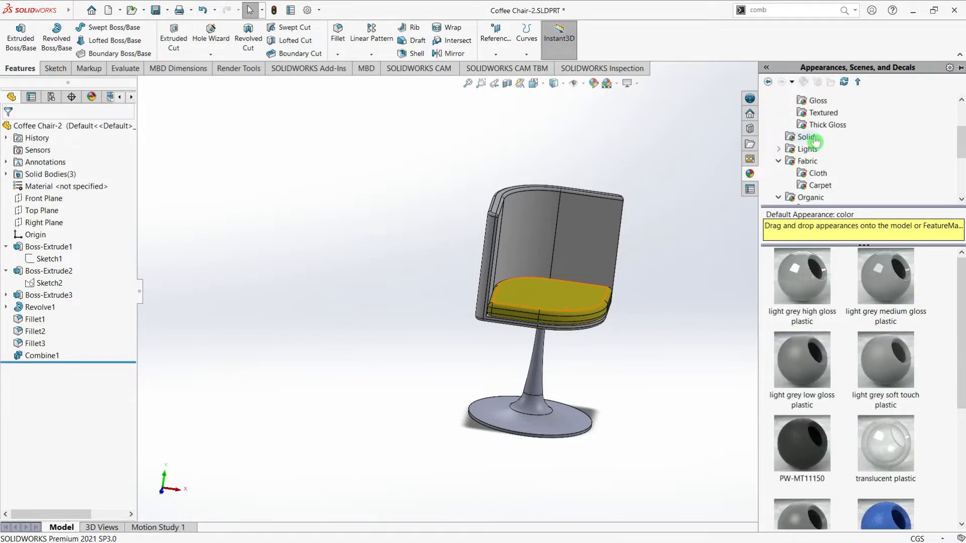
{"action": "scroll", "coordinate": [815, 143], "scroll_direction": "up", "scroll_amount": 3}
{"action": "left_click", "coordinate": [781, 125]}
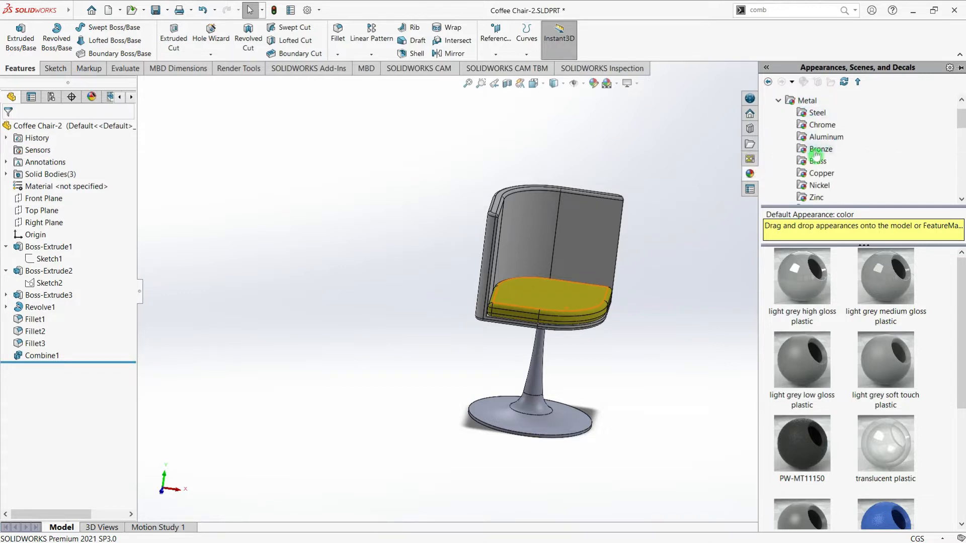
{"action": "scroll", "coordinate": [816, 176], "scroll_direction": "down", "scroll_amount": 3}
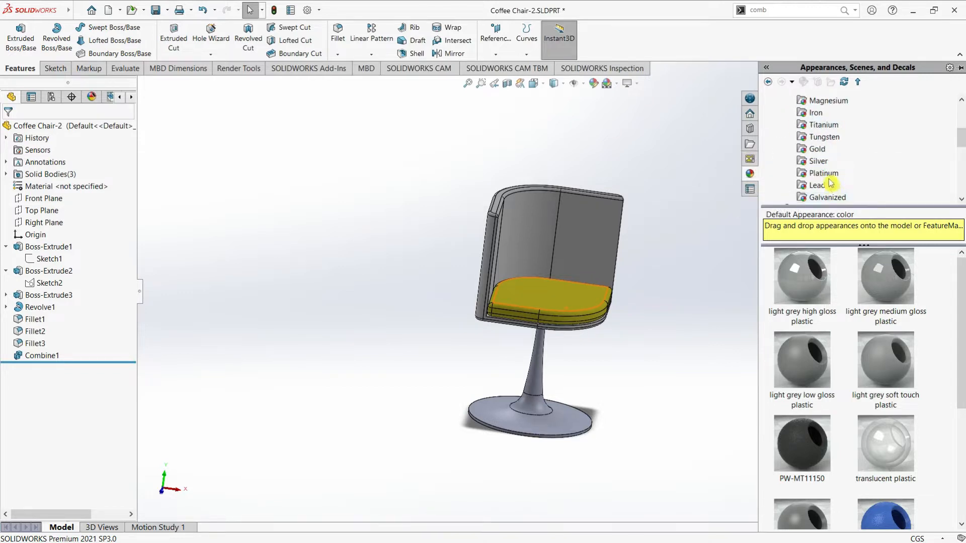
{"action": "left_click", "coordinate": [828, 175]}
{"action": "left_click_drag", "start_coordinate": [813, 272], "coordinate": [568, 422]}
{"action": "left_click", "coordinate": [576, 419]}
{"action": "middle_click_drag", "start_coordinate": [611, 444], "coordinate": [654, 407]}
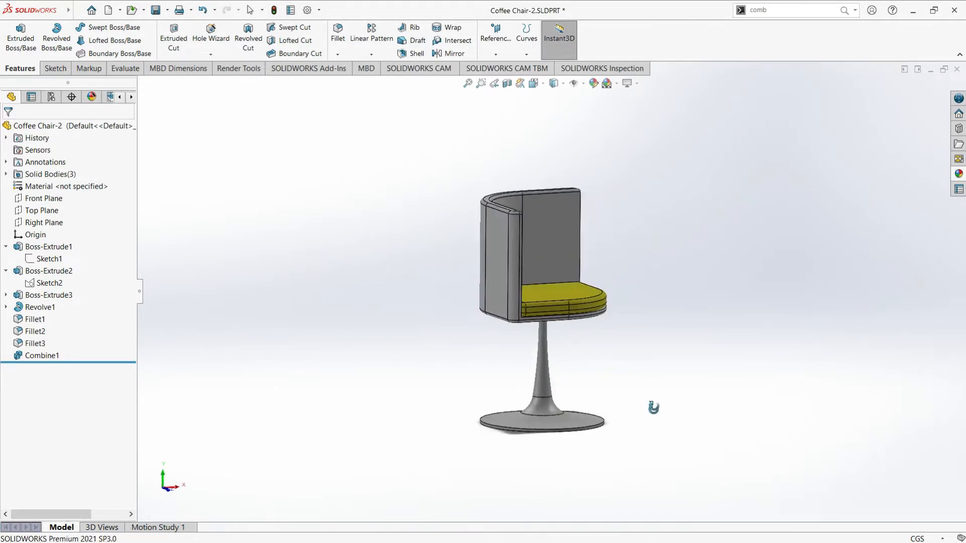
- Apply the white cotton cloth appearance to the chair's backrest
{"action": "scroll", "coordinate": [558, 264], "scroll_direction": "down", "scroll_amount": 5}
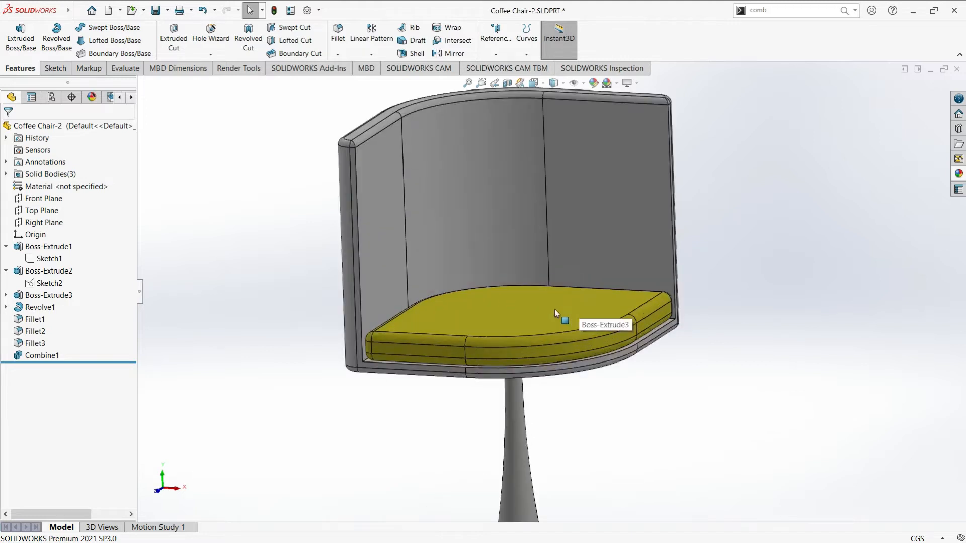
{"action": "scroll", "coordinate": [554, 312], "scroll_direction": "up", "scroll_amount": 4}
{"action": "left_click", "coordinate": [958, 174]}
{"action": "scroll", "coordinate": [809, 165], "scroll_direction": "down", "scroll_amount": 6}
{"action": "scroll", "coordinate": [856, 166], "scroll_direction": "up", "scroll_amount": 2}
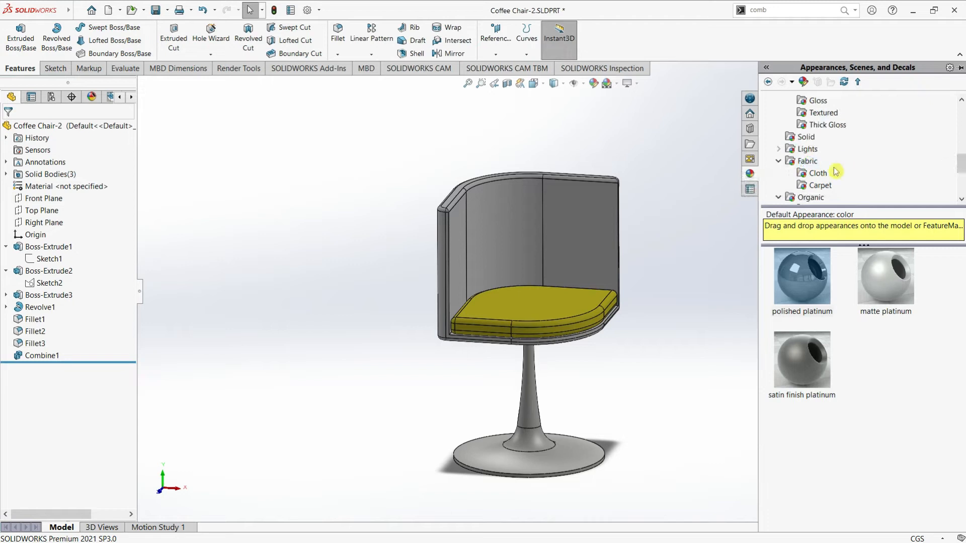
{"action": "left_click", "coordinate": [816, 164]}
{"action": "left_click", "coordinate": [819, 174]}
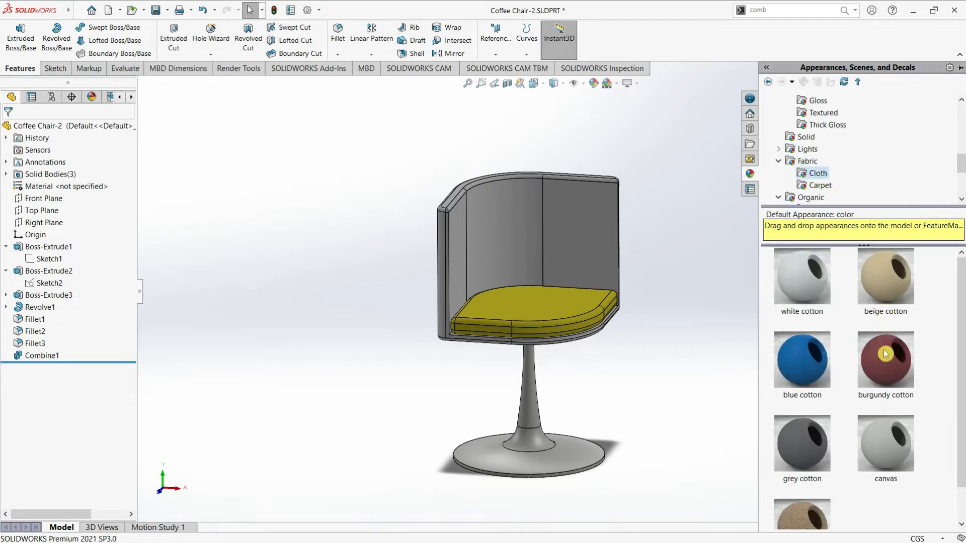
{"action": "left_click_drag", "start_coordinate": [806, 293], "coordinate": [588, 245]}
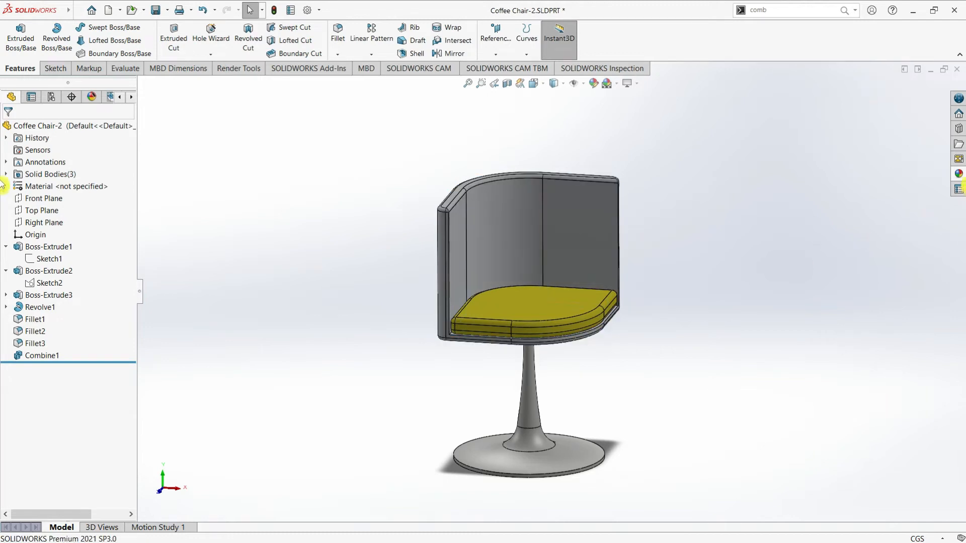
{"action": "left_click", "coordinate": [958, 176]}
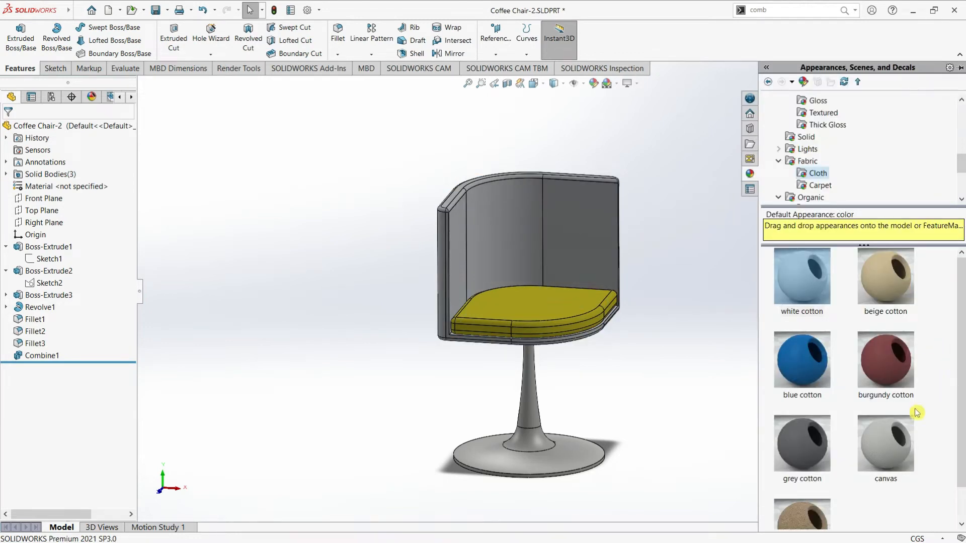
{"action": "left_click", "coordinate": [681, 432]}
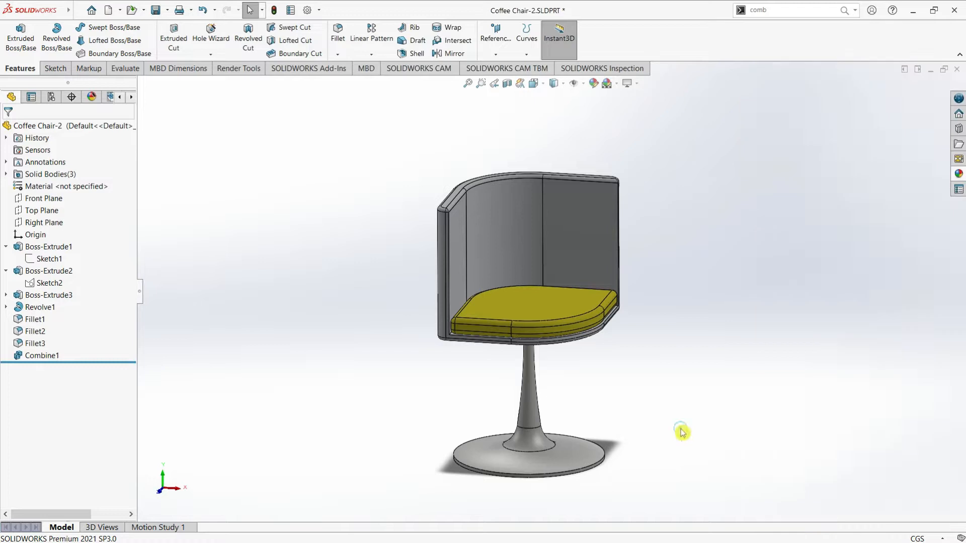
{"action": "scroll", "coordinate": [602, 316], "scroll_direction": "up", "scroll_amount": 2}
{"action": "mouse_move", "coordinate": [602, 316]}
{"action": "middle_mouse_down"}
{"action": "mouse_move", "coordinate": [573, 211]}
{"action": "mouse_move", "coordinate": [577, 310]}
{"action": "mouse_move", "coordinate": [613, 305]}
{"action": "middle_mouse_up"}
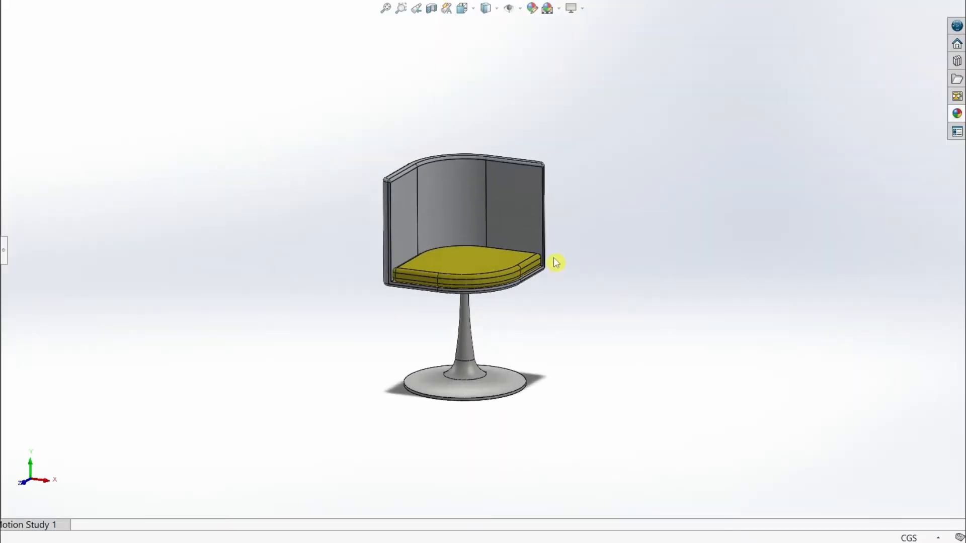
{"action": "scroll", "coordinate": [615, 302], "scroll_direction": "down", "scroll_amount": 2}
{"action": "middle_click_drag", "start_coordinate": [354, 282], "coordinate": [511, 312]}
{"action": "key", "text": "ctrl+7"}
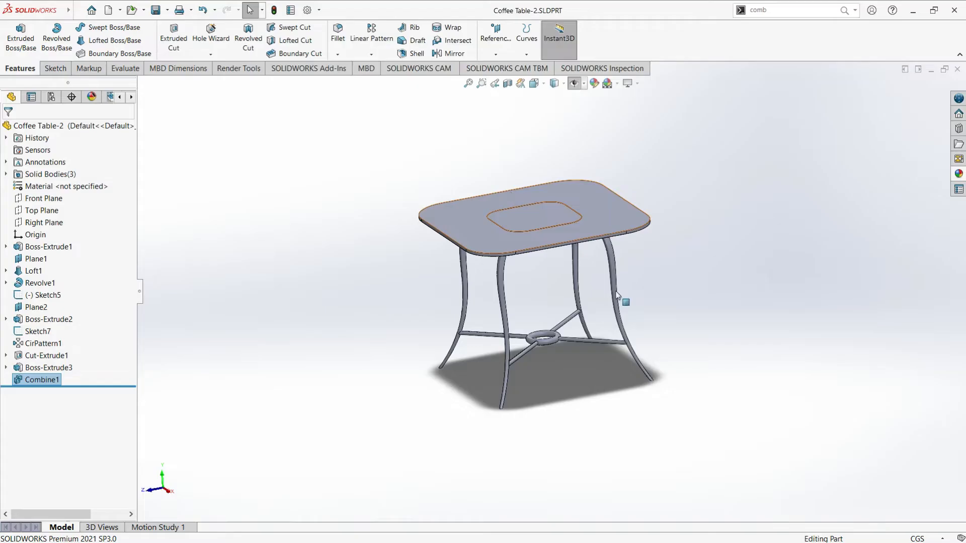
- Open the appearance library for the coffee table and expand the Painted category
{"action": "scroll", "coordinate": [544, 253], "scroll_direction": "down", "scroll_amount": 2}
{"action": "middle_click_drag", "start_coordinate": [582, 293], "coordinate": [610, 328]}
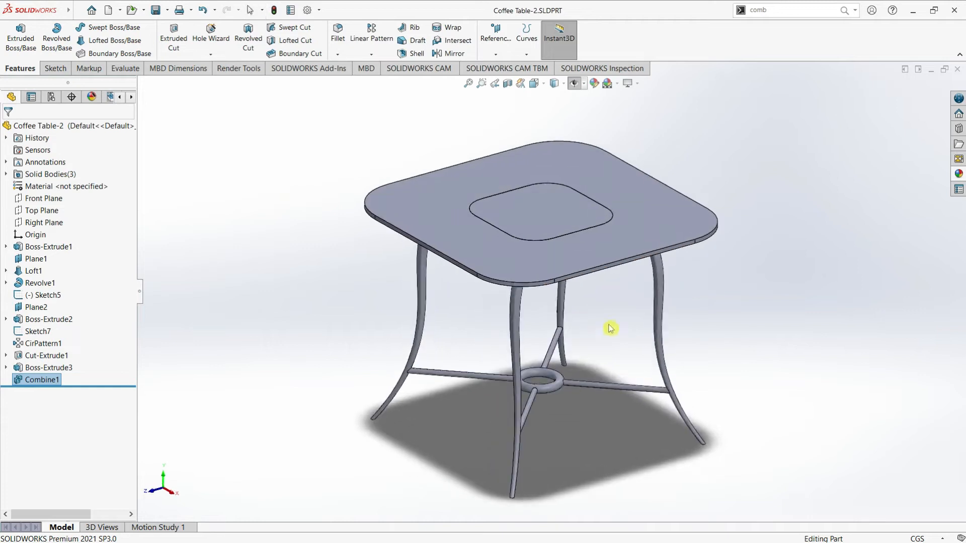
{"action": "left_click", "coordinate": [960, 177]}
{"action": "scroll", "coordinate": [810, 178], "scroll_direction": "up", "scroll_amount": 5}
{"action": "left_click", "coordinate": [793, 132]}
{"action": "scroll", "coordinate": [822, 199], "scroll_direction": "down", "scroll_amount": 6}
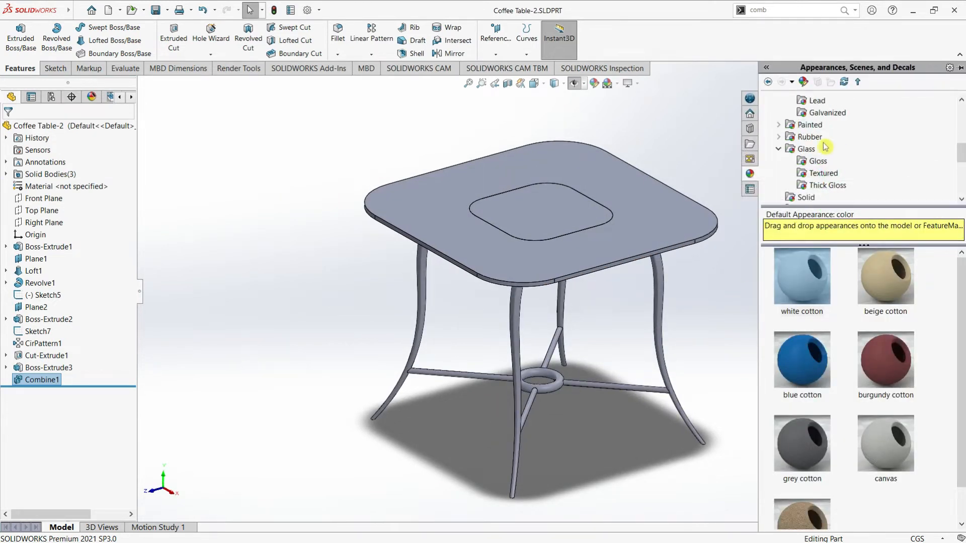
{"action": "left_click", "coordinate": [825, 150]}
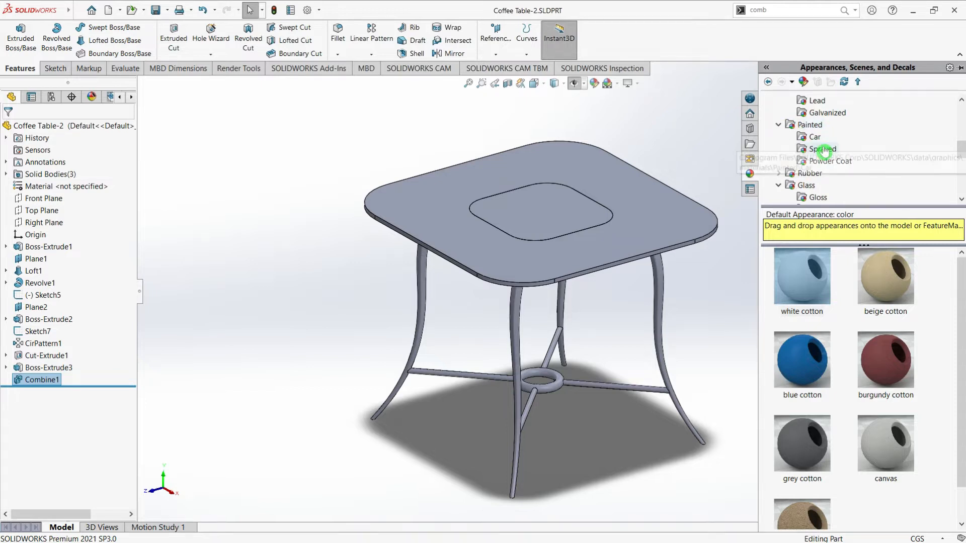
- Apply the black spray paint appearance from the Sprayed group to the table's leg frame body
{"action": "scroll", "coordinate": [832, 191], "scroll_direction": "down", "scroll_amount": 1}
{"action": "left_click", "coordinate": [839, 187]}
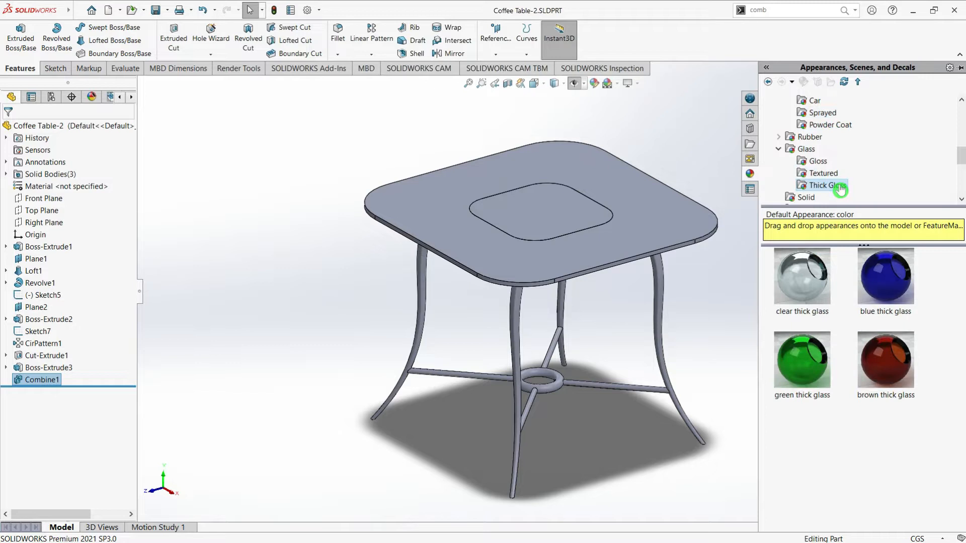
{"action": "left_click", "coordinate": [821, 126]}
{"action": "left_click", "coordinate": [822, 113]}
{"action": "mouse_move", "coordinate": [884, 278]}
{"action": "left_mouse_down"}
{"action": "mouse_move", "coordinate": [651, 399]}
{"action": "mouse_move", "coordinate": [565, 413]}
{"action": "mouse_move", "coordinate": [543, 379]}
{"action": "left_mouse_up"}
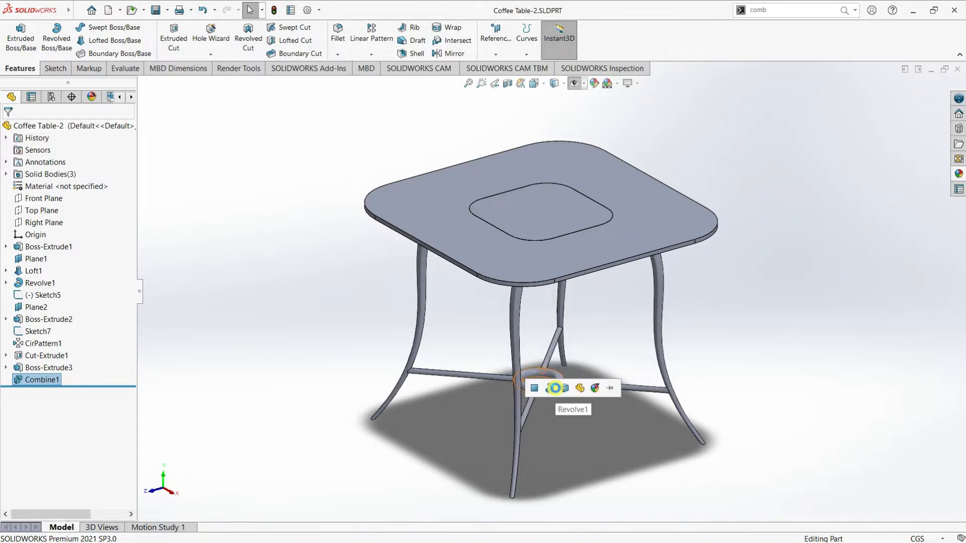
{"action": "left_click", "coordinate": [564, 386]}
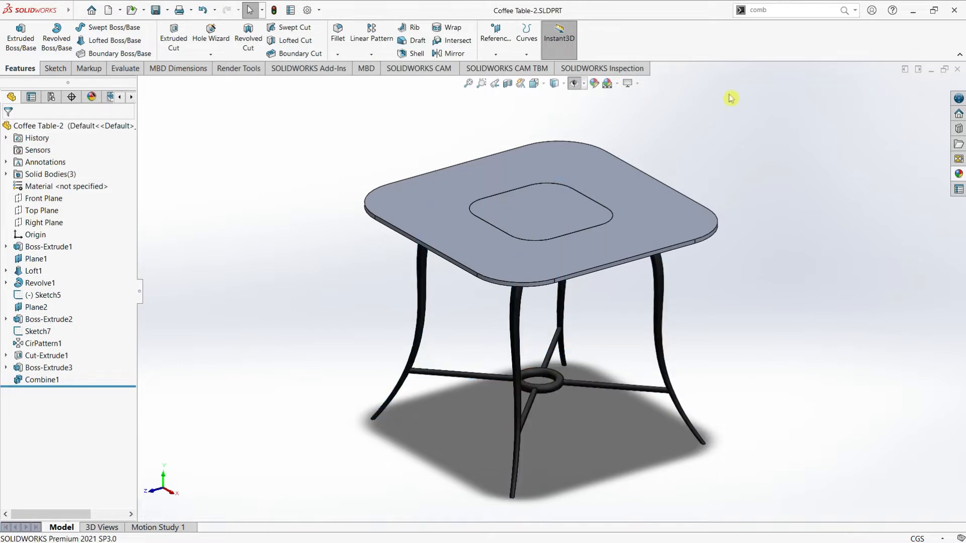
- Collapse the expanded appearance categories and display the Wood appearances under Organic
{"action": "left_click", "coordinate": [958, 173]}
{"action": "scroll", "coordinate": [848, 159], "scroll_direction": "down", "scroll_amount": 5}
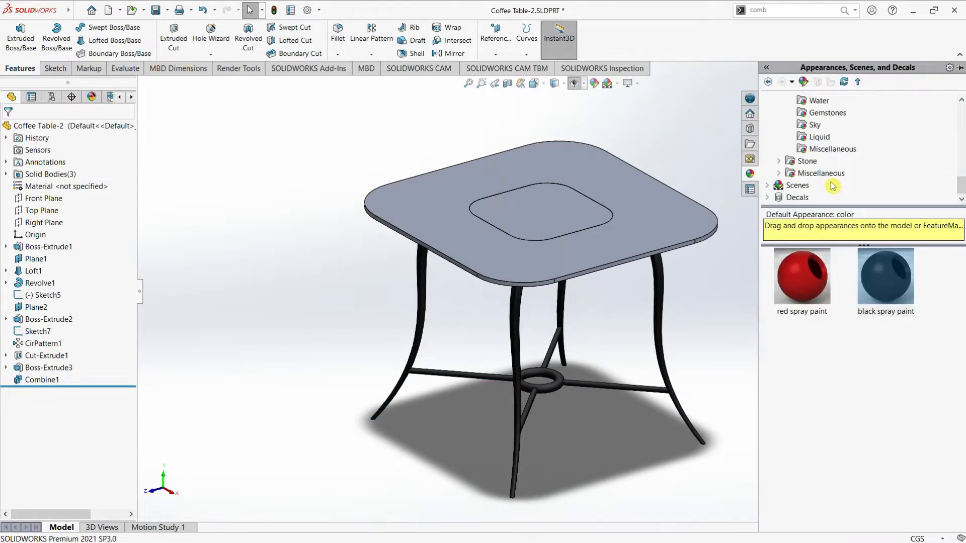
{"action": "scroll", "coordinate": [788, 159], "scroll_direction": "up", "scroll_amount": 2}
{"action": "left_click", "coordinate": [779, 150]}
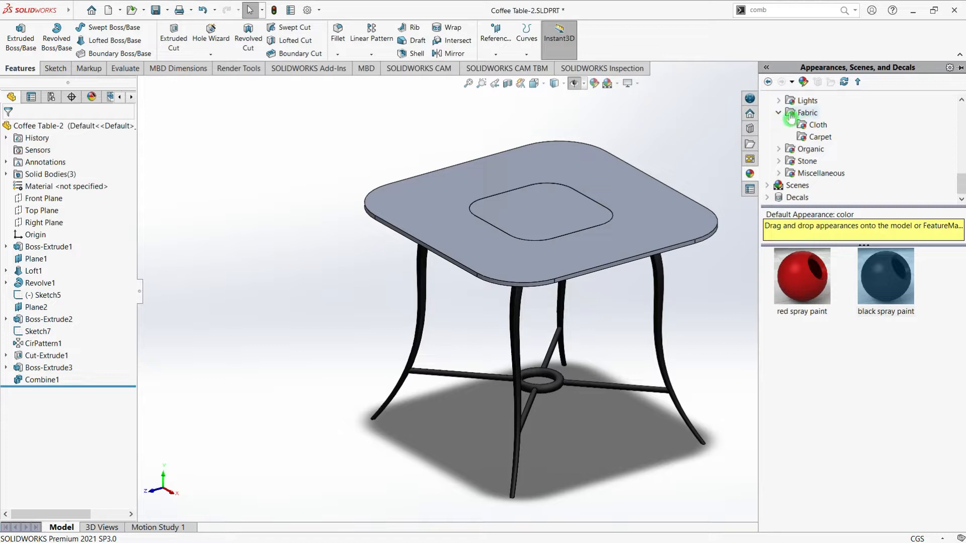
{"action": "scroll", "coordinate": [785, 136], "scroll_direction": "up", "scroll_amount": 4}
{"action": "scroll", "coordinate": [783, 140], "scroll_direction": "up", "scroll_amount": 6}
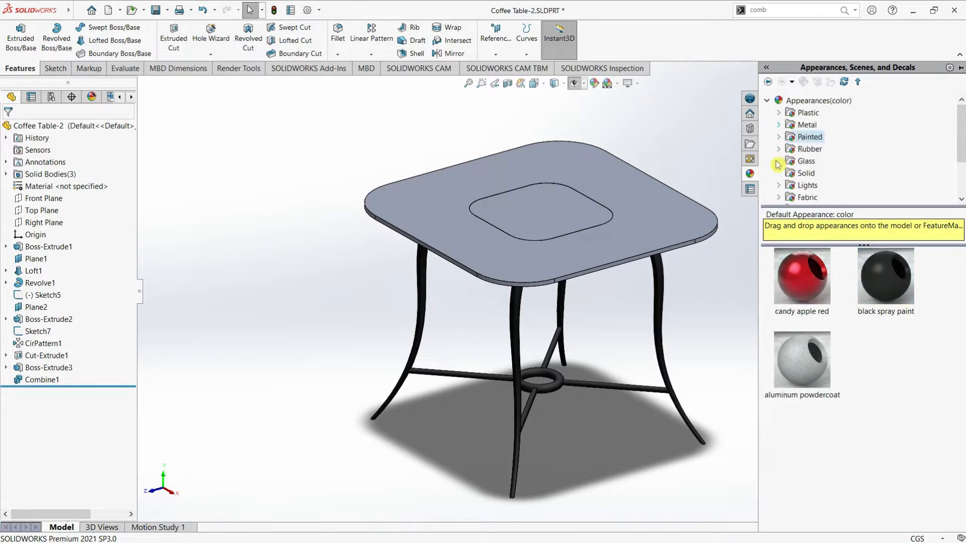
{"action": "scroll", "coordinate": [777, 164], "scroll_direction": "down", "scroll_amount": 2}
{"action": "left_click", "coordinate": [779, 150]}
{"action": "left_click", "coordinate": [811, 140]}
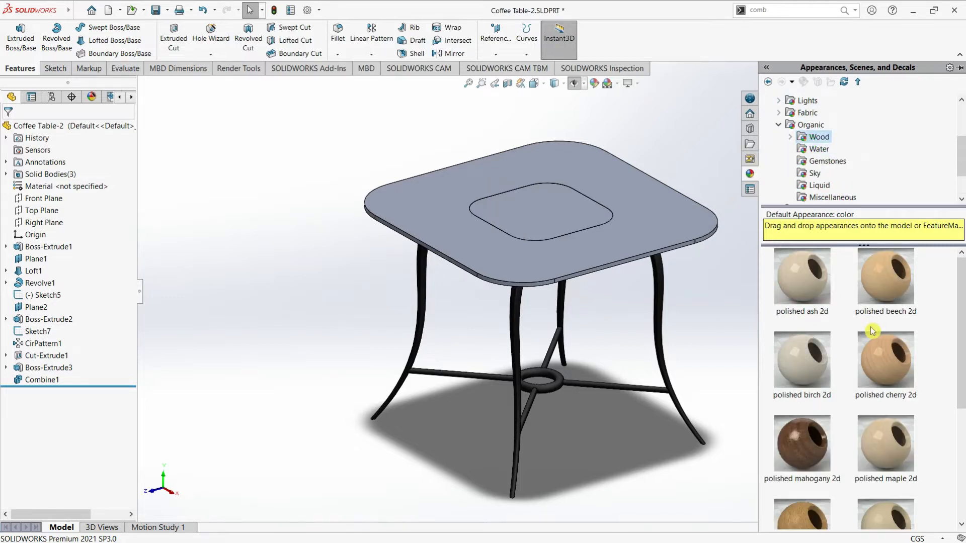
- Apply the polished cherry 2d wood appearance to the tabletop's outer body
{"action": "scroll", "coordinate": [872, 384], "scroll_direction": "down", "scroll_amount": 4}
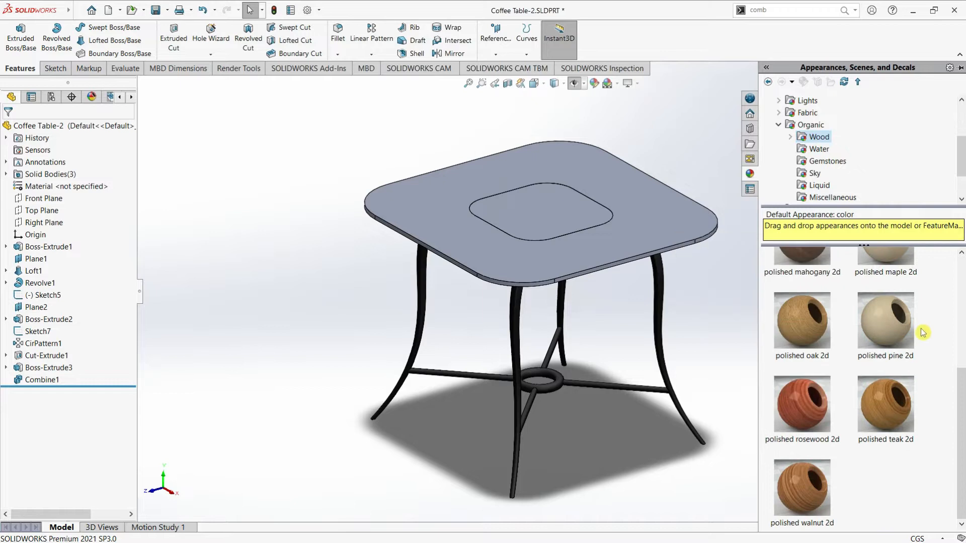
{"action": "scroll", "coordinate": [905, 380], "scroll_direction": "up", "scroll_amount": 4}
{"action": "left_click_drag", "start_coordinate": [892, 369], "coordinate": [680, 230]}
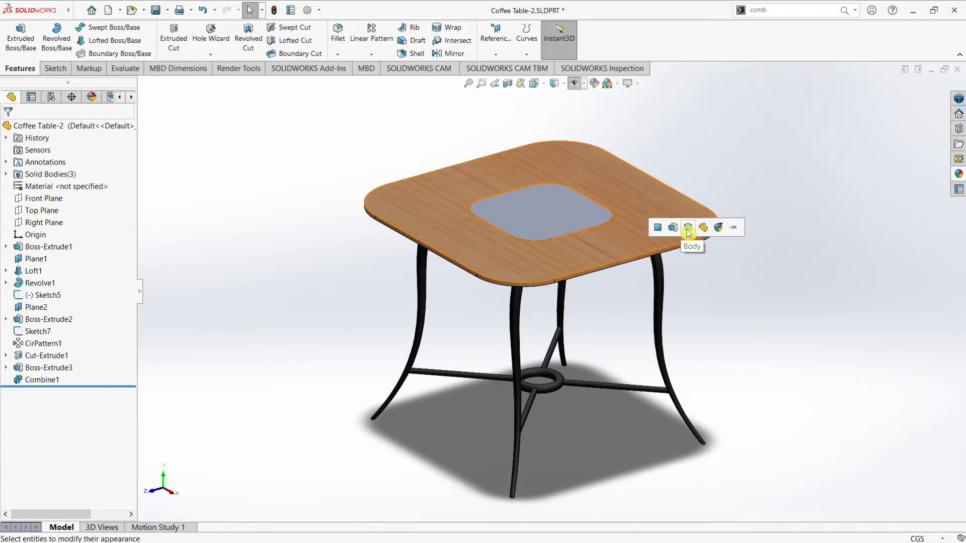
{"action": "left_click", "coordinate": [688, 232]}
{"action": "middle_click_drag", "start_coordinate": [607, 299], "coordinate": [623, 275]}
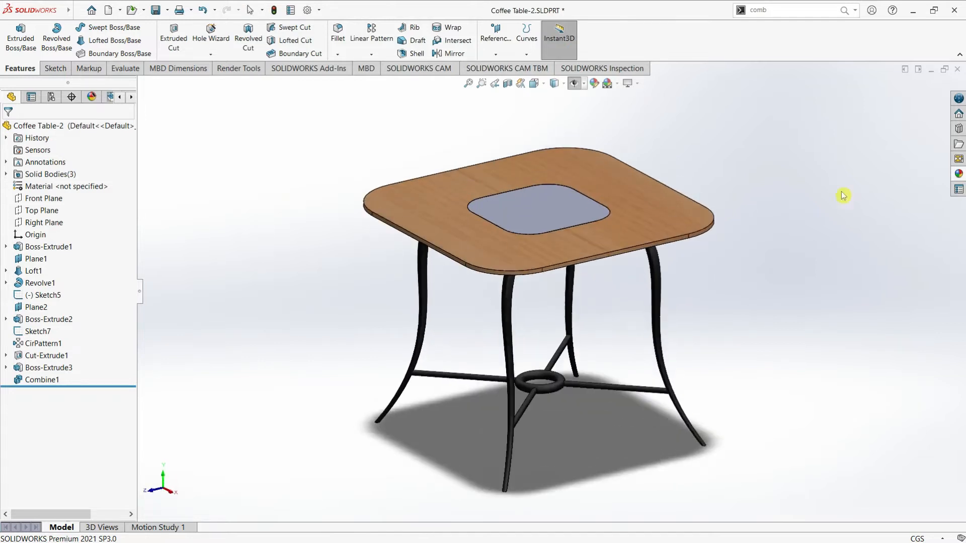
- Apply the clear thick glass appearance to the tabletop's central inset and save the coffee table part
{"action": "left_click", "coordinate": [958, 174]}
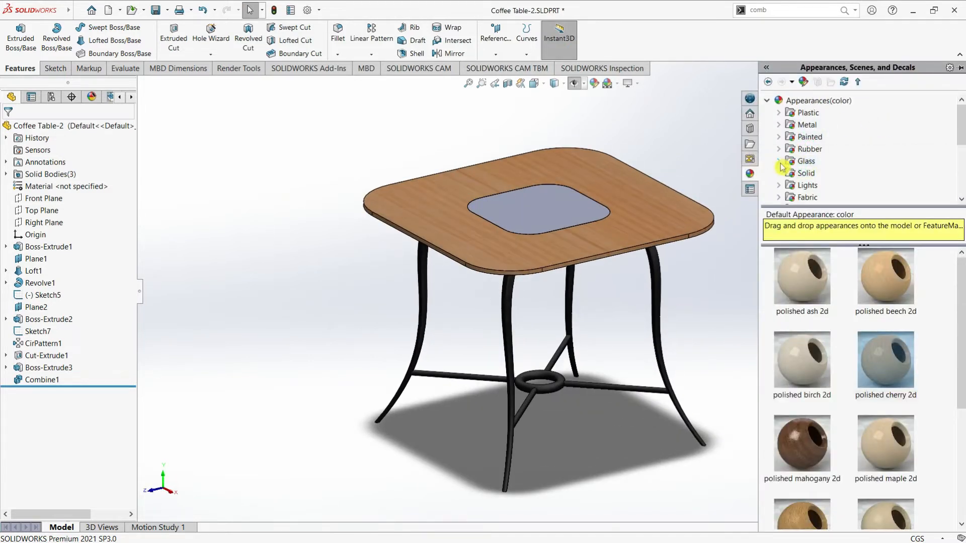
{"action": "scroll", "coordinate": [825, 179], "scroll_direction": "down", "scroll_amount": 1}
{"action": "left_click", "coordinate": [827, 161]}
{"action": "left_click_drag", "start_coordinate": [800, 284], "coordinate": [547, 222]}
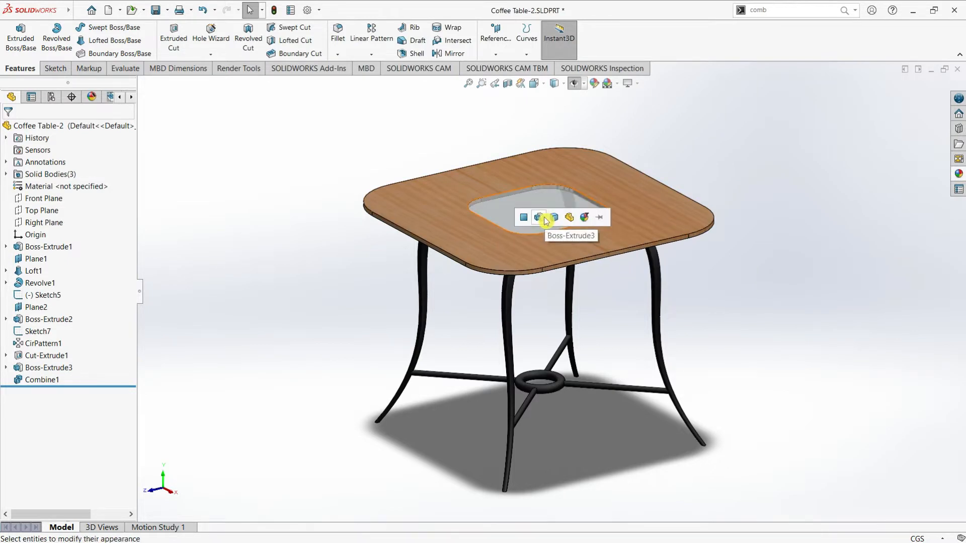
{"action": "middle_click_drag", "start_coordinate": [617, 281], "coordinate": [569, 291]}
{"action": "left_click", "coordinate": [79, 11]}
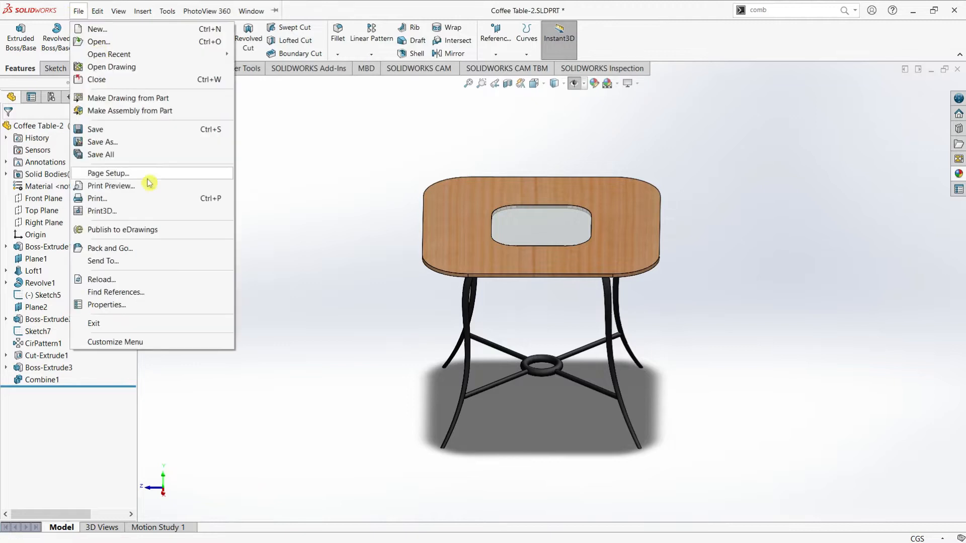
{"action": "left_click", "coordinate": [130, 128]}
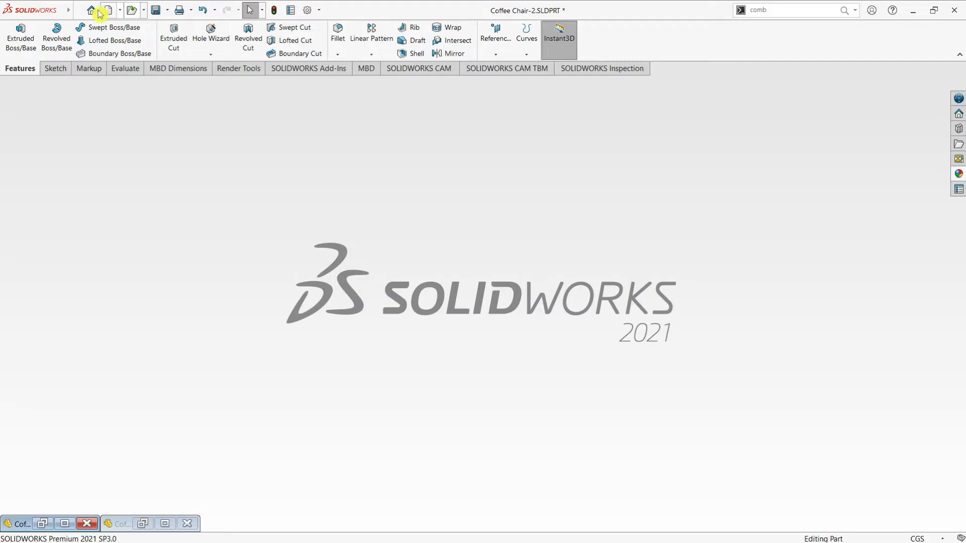
- Create a new assembly and place the Coffee Table-2 part in it as the first component
{"action": "left_click", "coordinate": [78, 11]}
{"action": "left_click", "coordinate": [96, 28]}
{"action": "left_click", "coordinate": [469, 250]}
{"action": "left_click", "coordinate": [514, 397]}
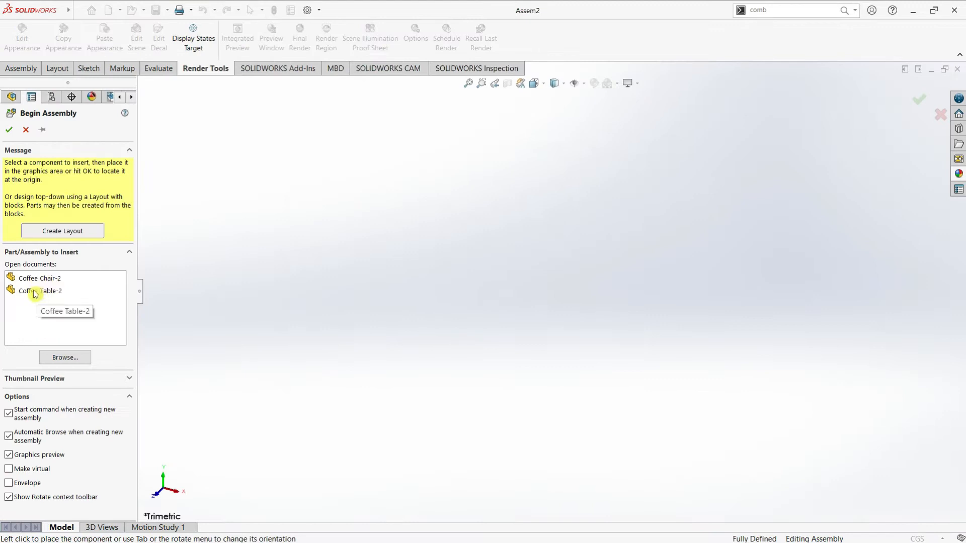
{"action": "left_click", "coordinate": [38, 292]}
{"action": "left_click", "coordinate": [550, 319]}
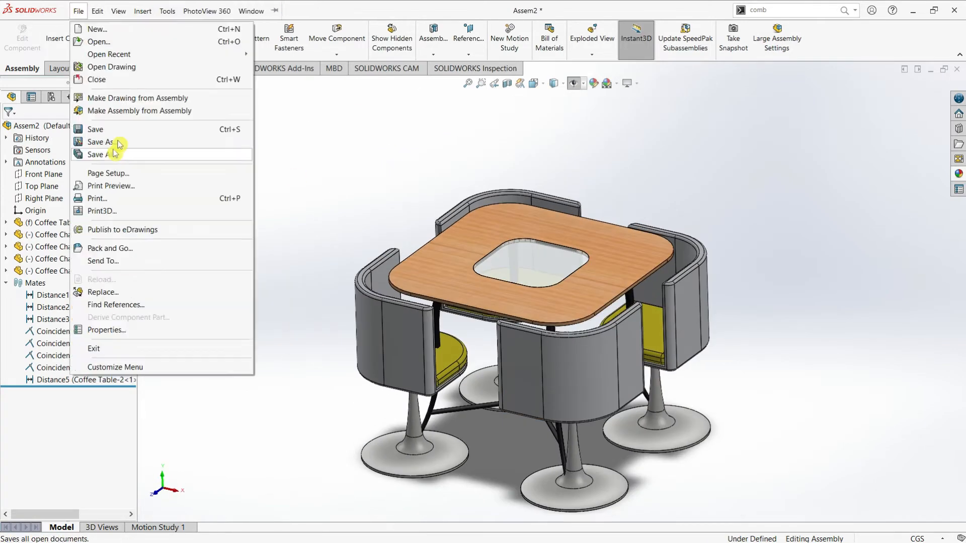
- Save the assembly as COffee Table and Chair-2 Assem and increase the Distance1 mate between the table and the chair
{"action": "left_click", "coordinate": [118, 143]}
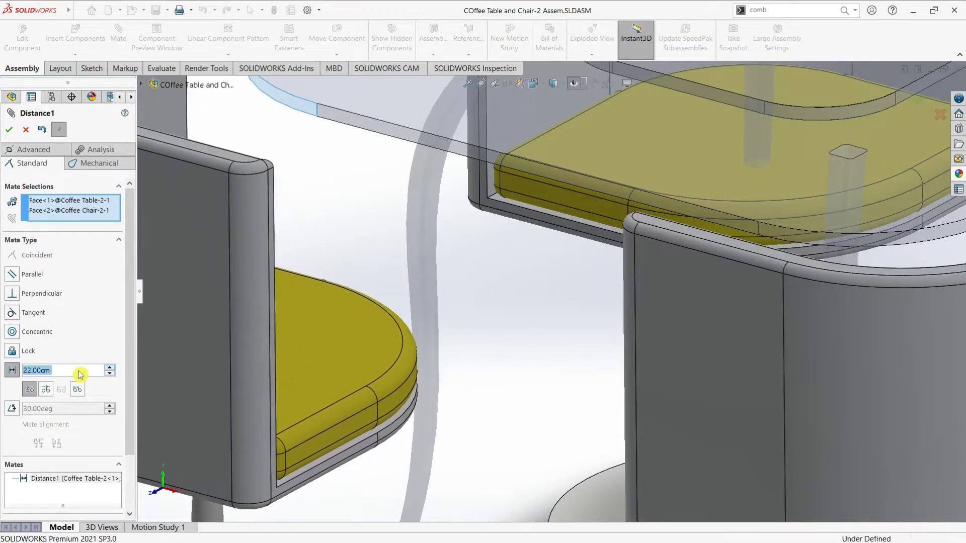
{"action": "left_click", "coordinate": [109, 368]}
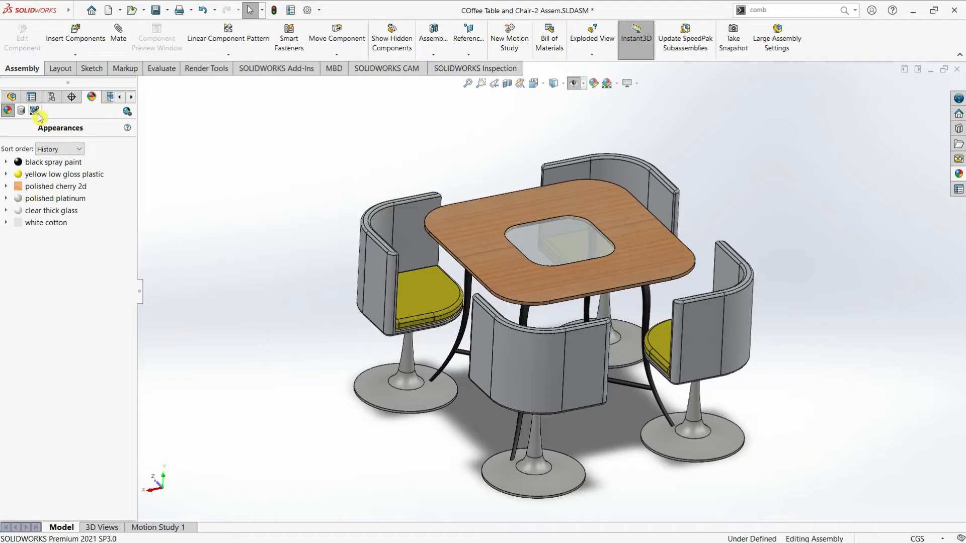
- Add a camera aimed at target and frame the table with all four chairs closely within its view
{"action": "left_click", "coordinate": [35, 111]}
{"action": "right_click", "coordinate": [39, 237]}
{"action": "left_click", "coordinate": [72, 245]}
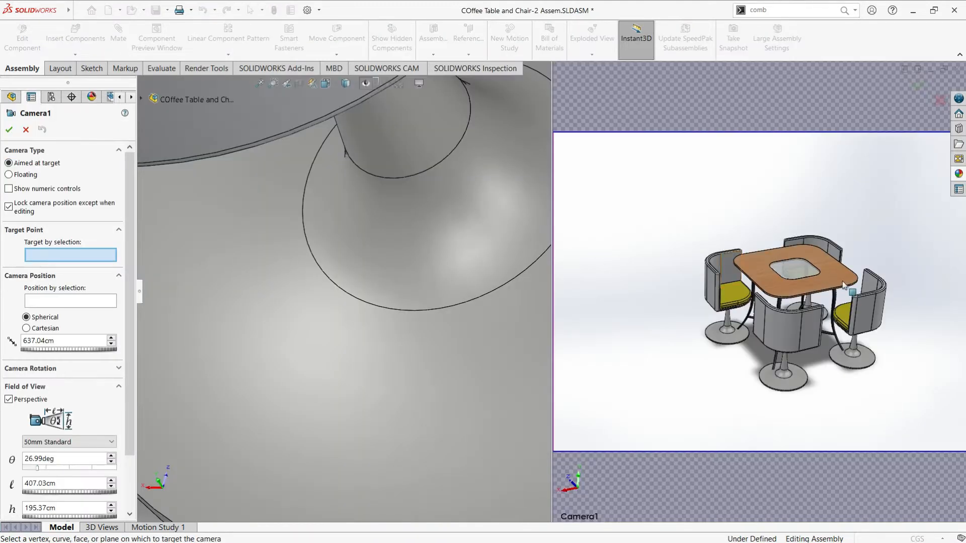
{"action": "scroll", "coordinate": [800, 322], "scroll_direction": "down", "scroll_amount": 5}
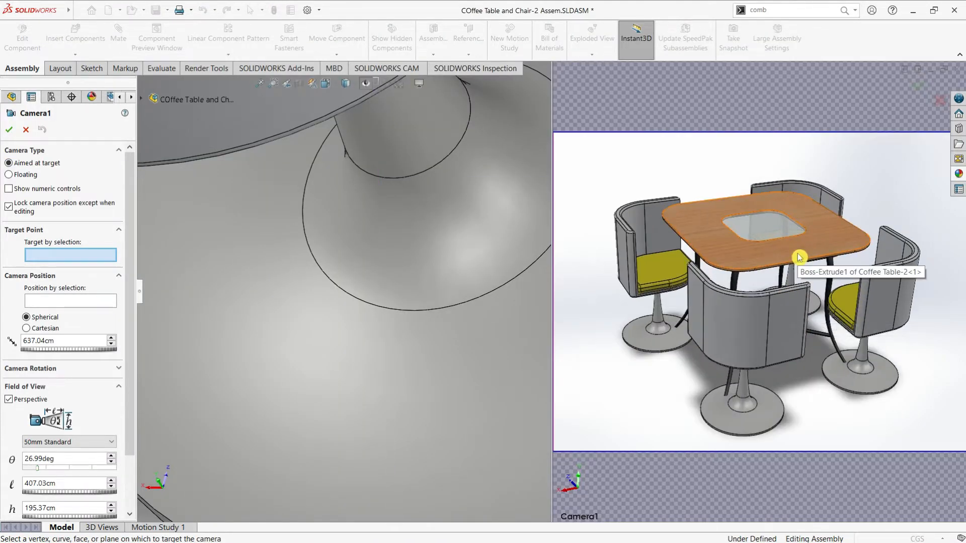
{"action": "scroll", "coordinate": [800, 284], "scroll_direction": "up", "scroll_amount": 3}
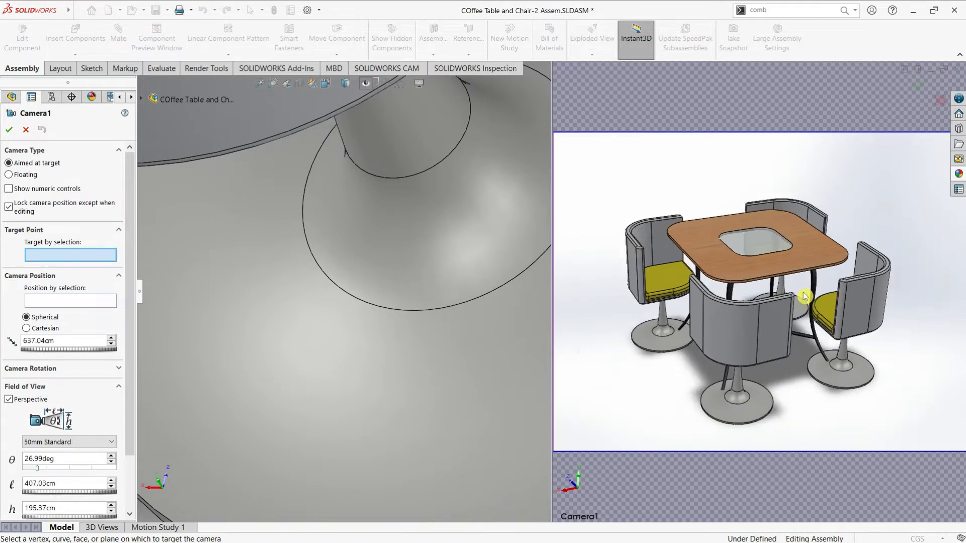
{"action": "mouse_move", "coordinate": [782, 303]}
{"action": "middle_mouse_down"}
{"action": "mouse_move", "coordinate": [776, 290]}
{"action": "mouse_move", "coordinate": [788, 323]}
{"action": "mouse_move", "coordinate": [781, 313]}
{"action": "middle_mouse_up"}
{"action": "middle_click_drag", "start_coordinate": [780, 313], "coordinate": [797, 281], "text": "ctrl"}
{"action": "scroll", "coordinate": [761, 228], "scroll_direction": "down", "scroll_amount": 1}
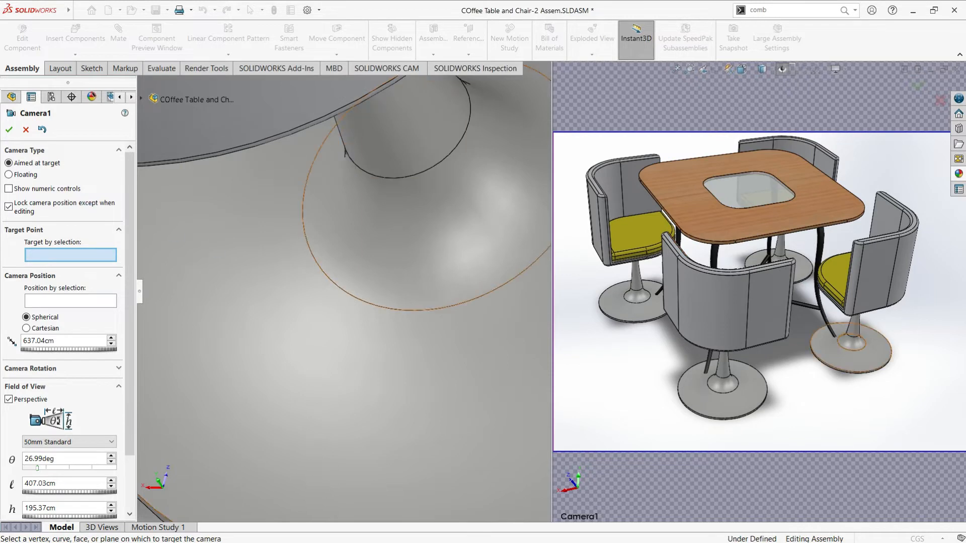
{"action": "left_click", "coordinate": [9, 130]}
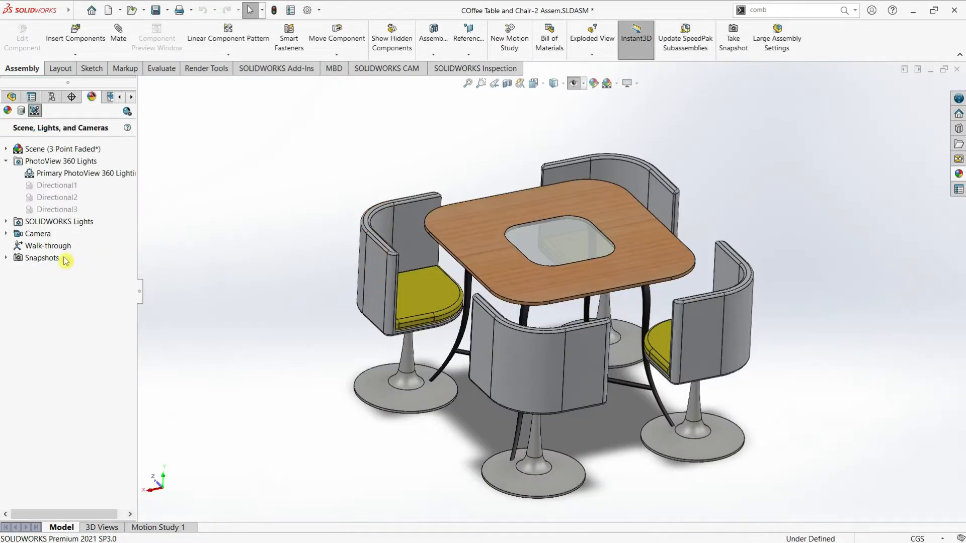
- Expand the Camera folder and switch the graphics area to the Camera1 view
{"action": "right_click", "coordinate": [42, 239]}
{"action": "left_click", "coordinate": [19, 239]}
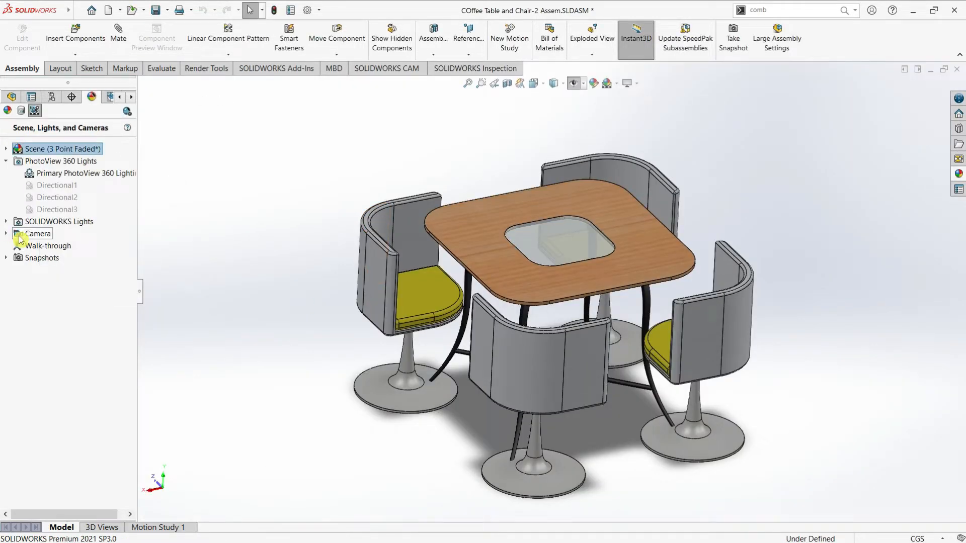
{"action": "right_click", "coordinate": [35, 247]}
{"action": "left_click", "coordinate": [61, 316]}
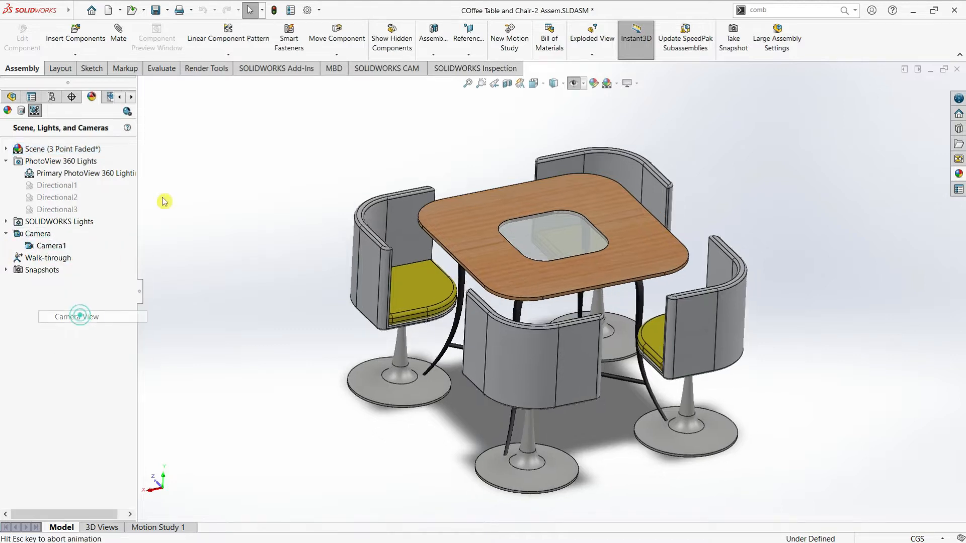
- Edit Camera1 and set its field-of-view aspect ratio to 16:9
{"action": "right_click", "coordinate": [53, 246]}
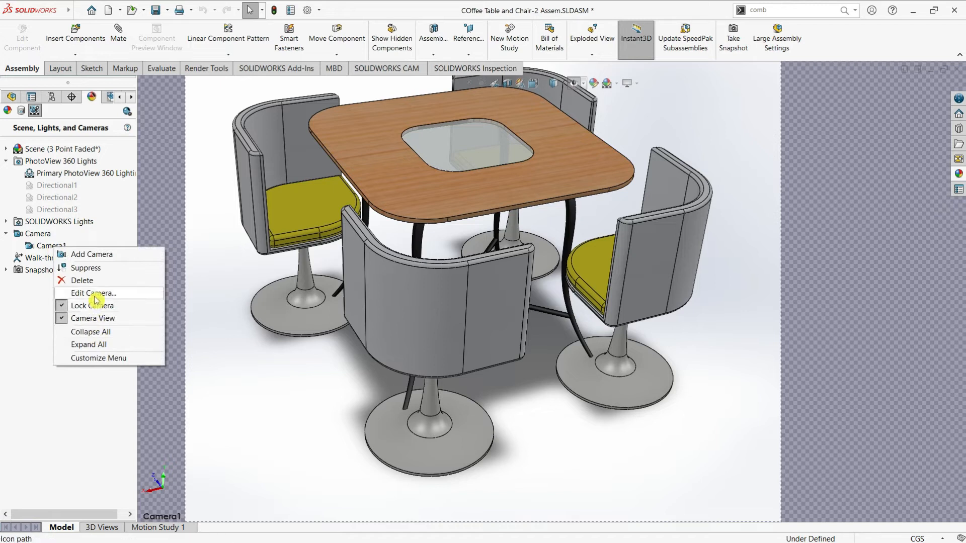
{"action": "left_click", "coordinate": [96, 294]}
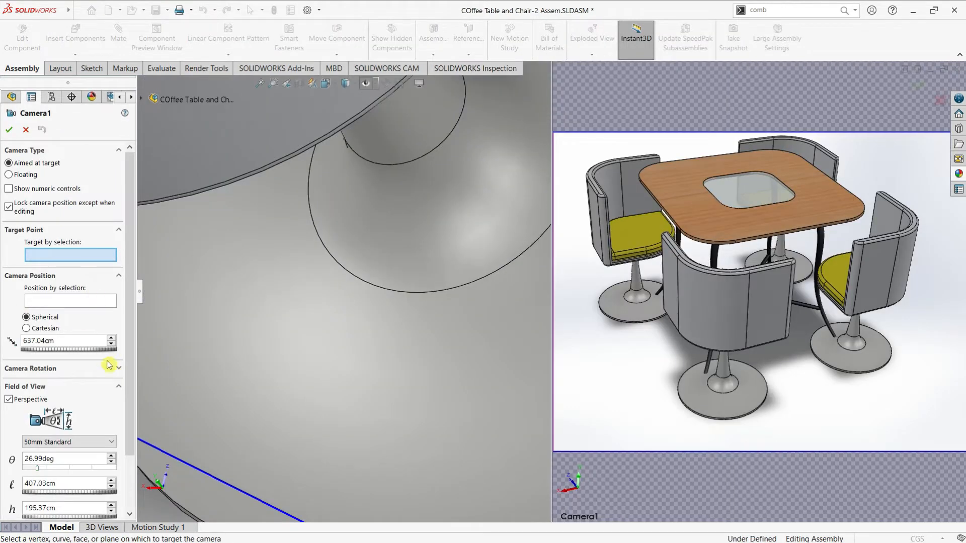
{"action": "scroll", "coordinate": [127, 412], "scroll_direction": "down", "scroll_amount": 2}
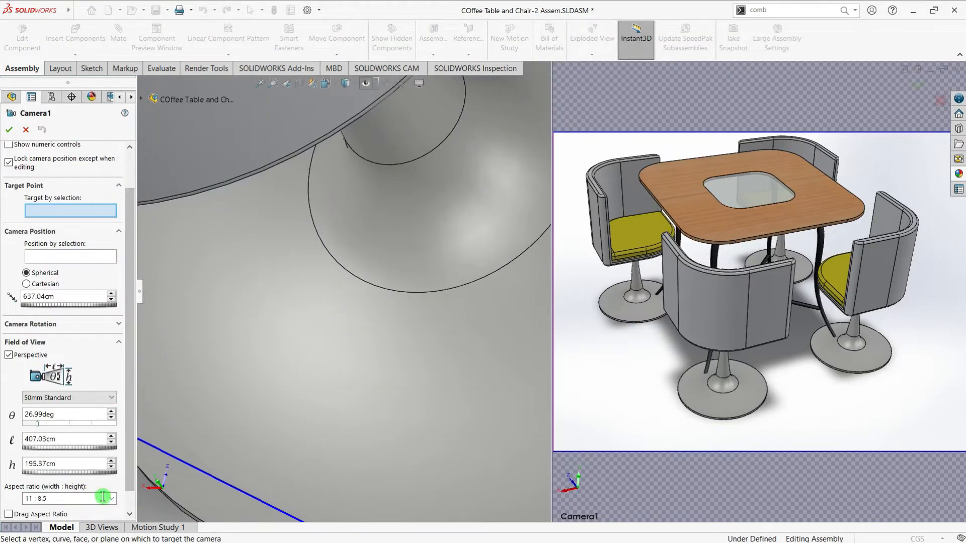
{"action": "left_click", "coordinate": [112, 498]}
{"action": "left_click", "coordinate": [103, 385]}
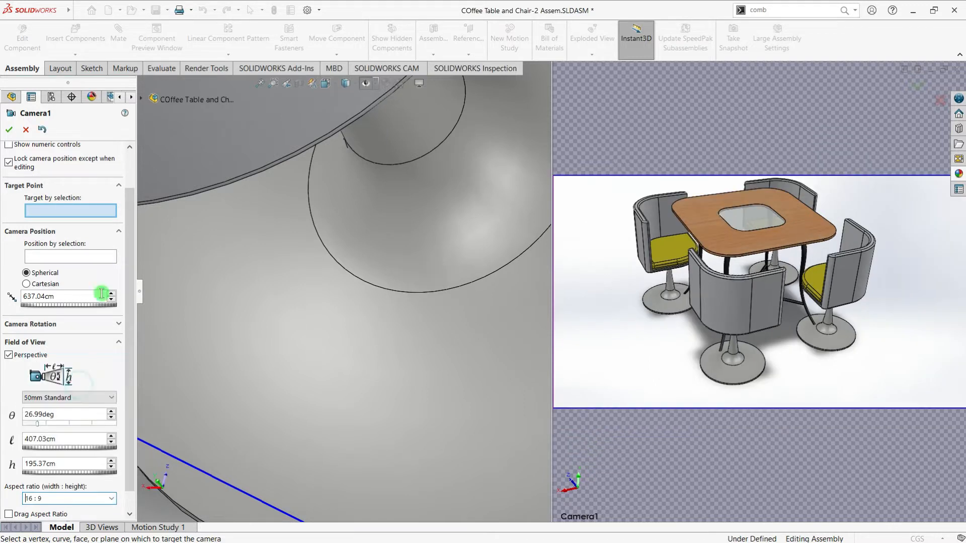
{"action": "left_click", "coordinate": [11, 131]}
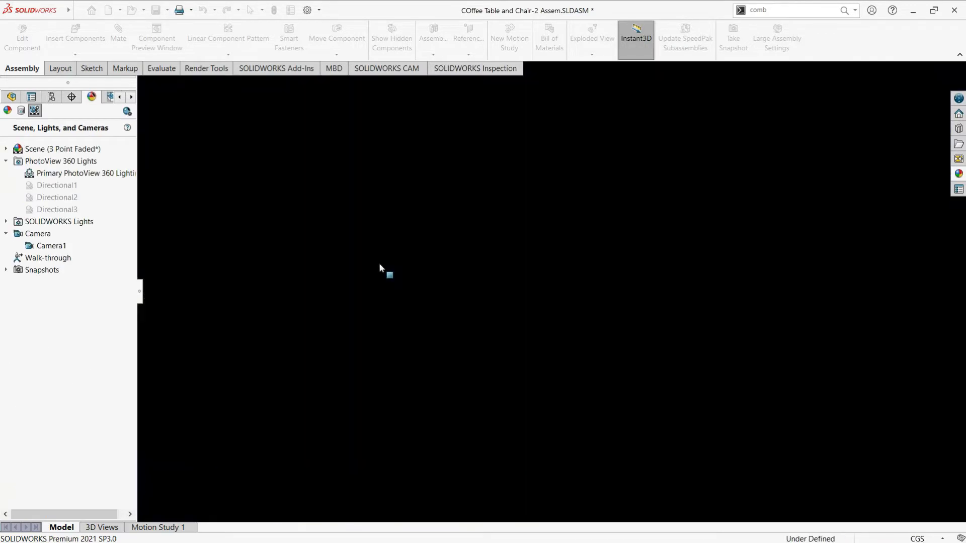
- Accept the PhotoView 360 options with 1920x1080 (16:9) JPEG output and Maximum final render quality
{"action": "left_click", "coordinate": [125, 113]}
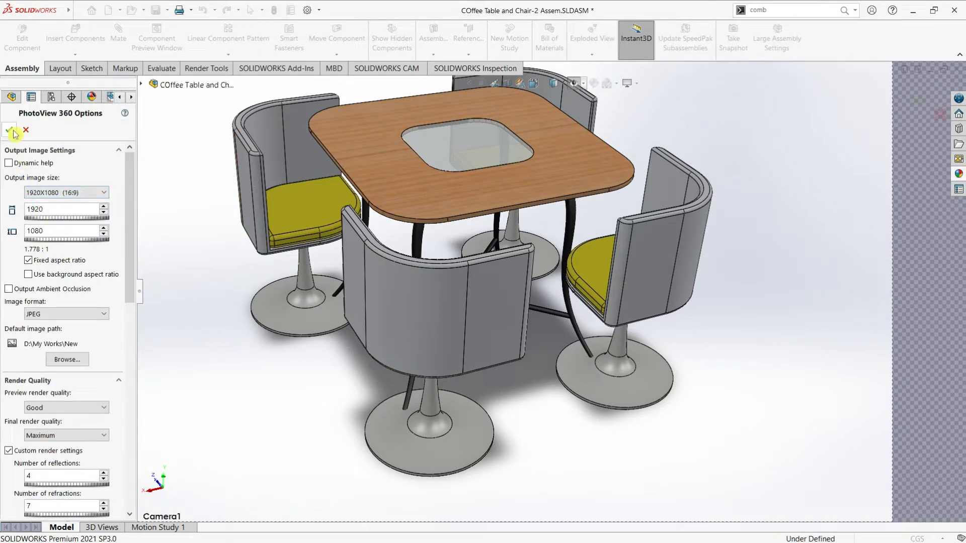
{"action": "left_click_drag", "start_coordinate": [132, 272], "coordinate": [132, 211]}
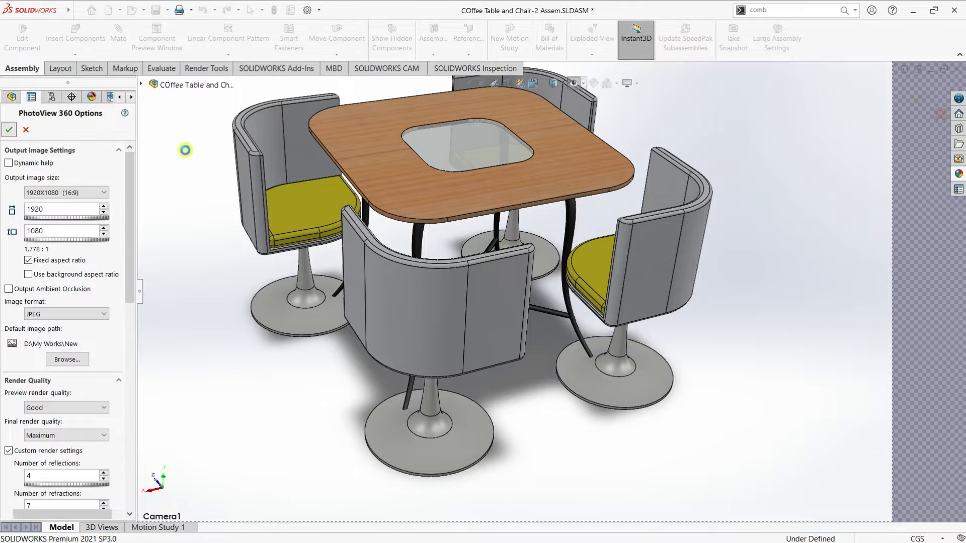
- Enable the PhotoView 360 add-in, then check the assembly's rendering in the preview window and close it
{"action": "left_click", "coordinate": [203, 69]}
{"action": "left_click", "coordinate": [243, 72]}
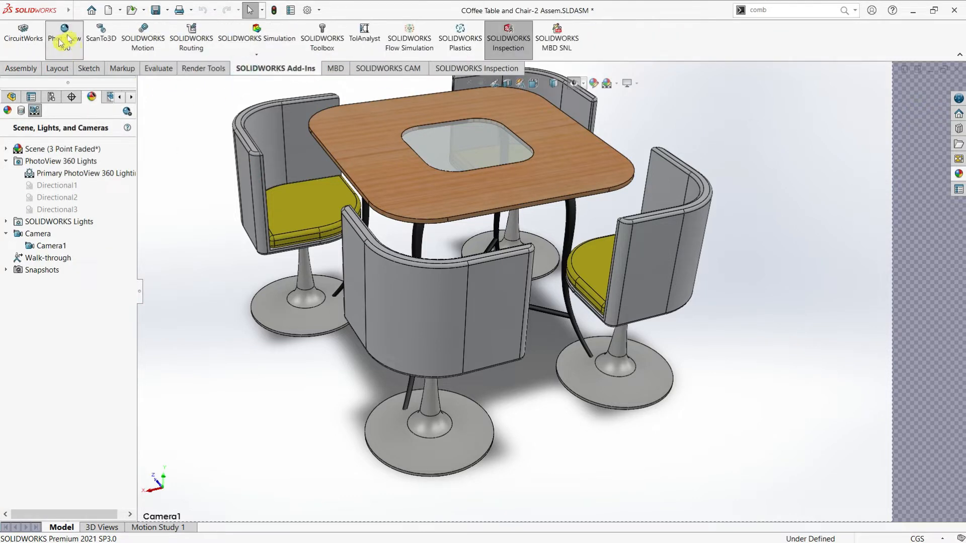
{"action": "left_click", "coordinate": [65, 41]}
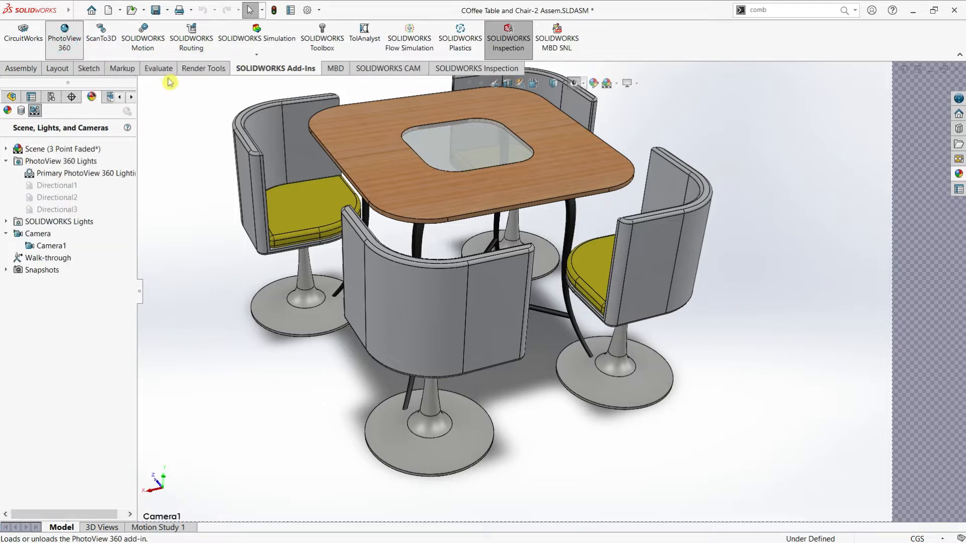
{"action": "left_click", "coordinate": [201, 67]}
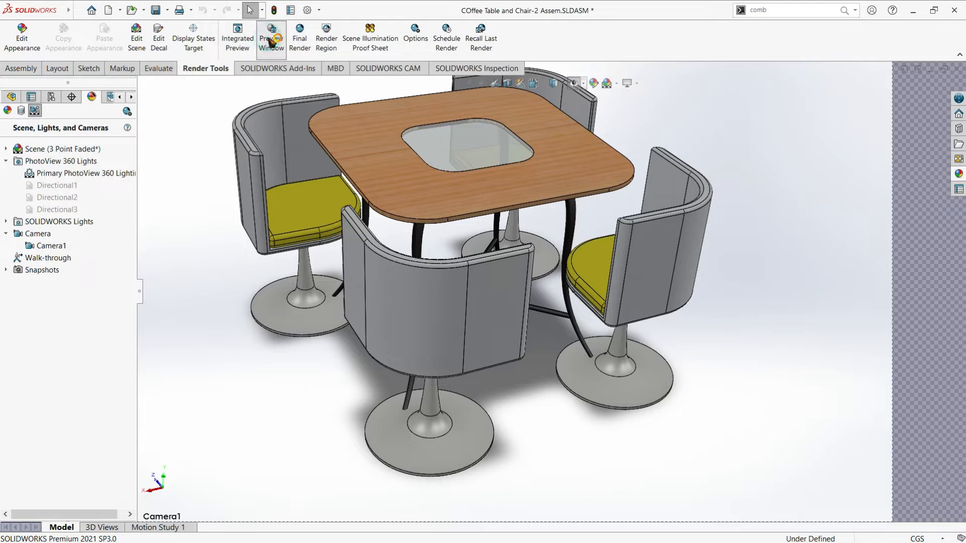
{"action": "left_click", "coordinate": [270, 41]}
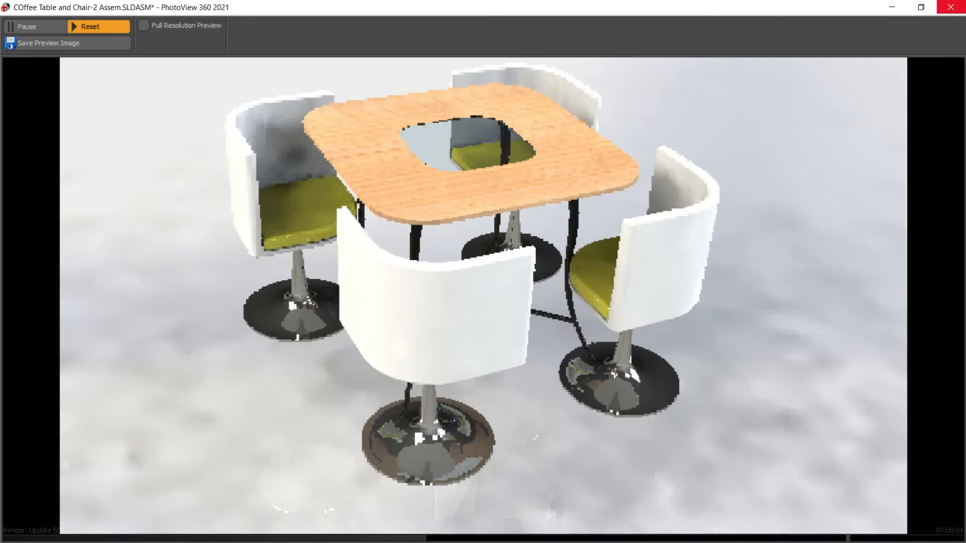
{"action": "left_click", "coordinate": [945, 11]}
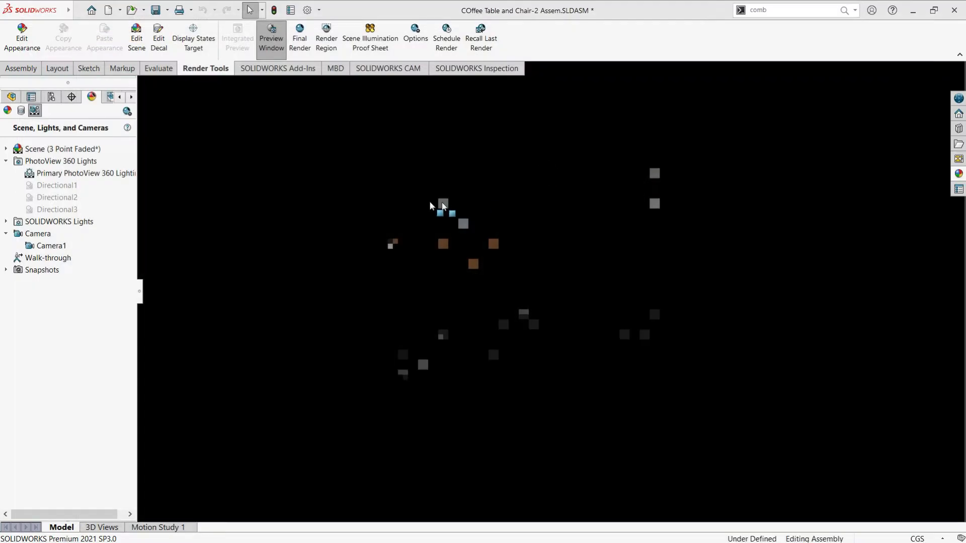
- Run the final render and save it as a JPEG in PhotoView 360 Renders, with a name beginning "Coffee" and ending "-2"
{"action": "left_click", "coordinate": [302, 40]}
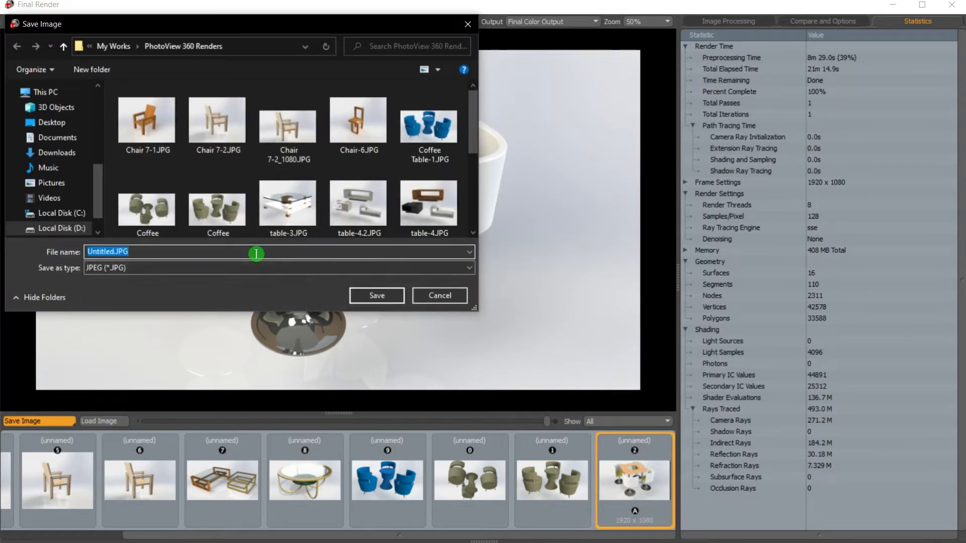
{"action": "type", "text": "Coffee"}
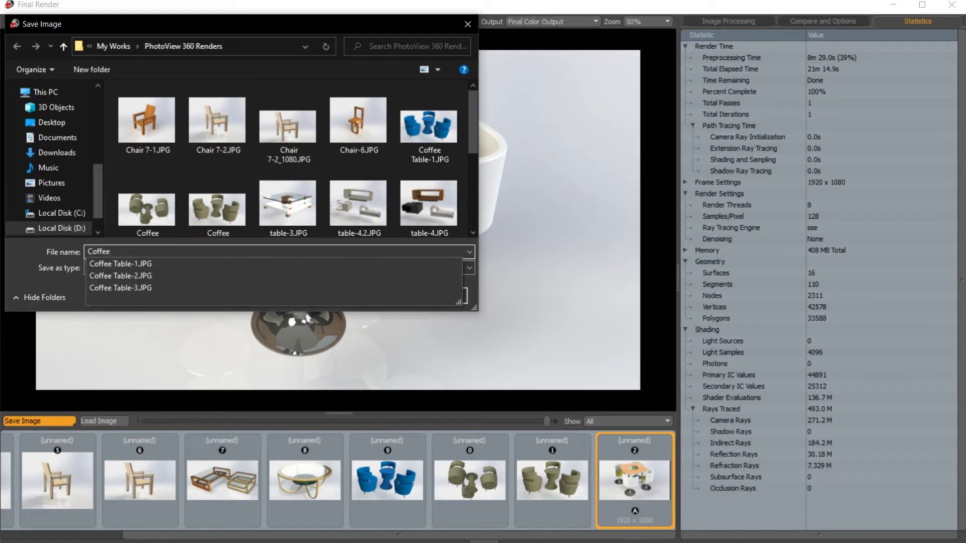
{"action": "type", "text": "-2"}
{"action": "left_click", "coordinate": [371, 290]}
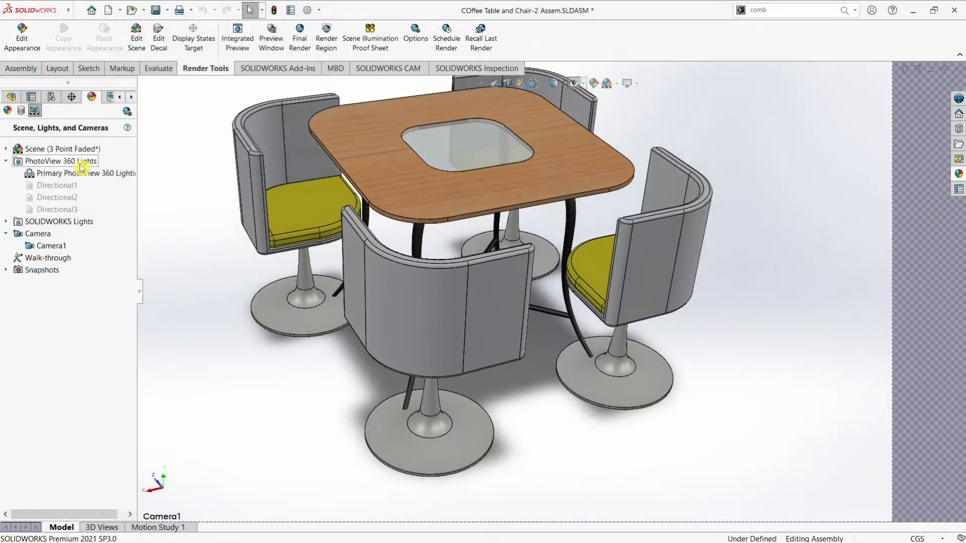
- Replace the polished platinum appearance on the chair bases with polished silver
{"action": "left_click", "coordinate": [8, 111]}
{"action": "left_click", "coordinate": [50, 223]}
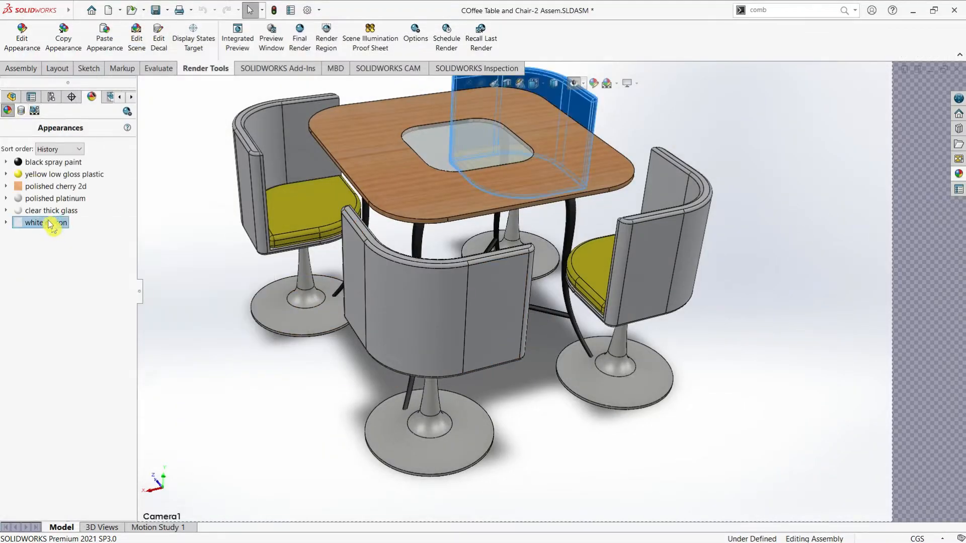
{"action": "left_click", "coordinate": [38, 199]}
{"action": "right_click", "coordinate": [38, 199]}
{"action": "left_click", "coordinate": [63, 213]}
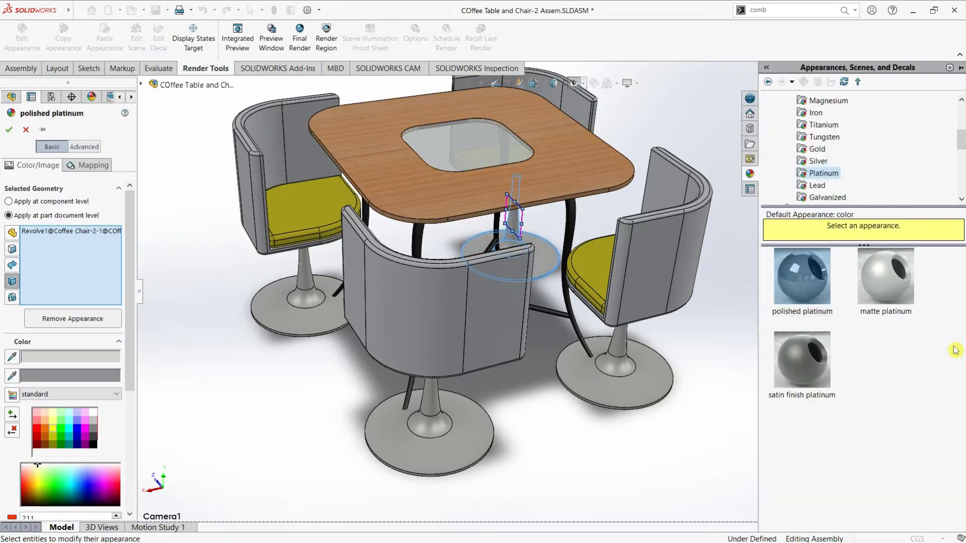
{"action": "left_click", "coordinate": [910, 277]}
{"action": "left_click", "coordinate": [817, 161]}
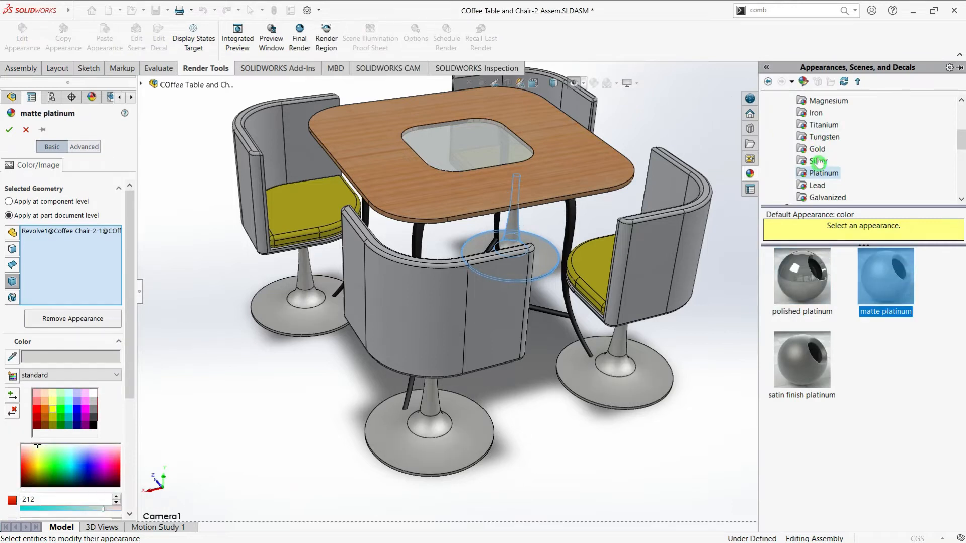
{"action": "left_click", "coordinate": [802, 278]}
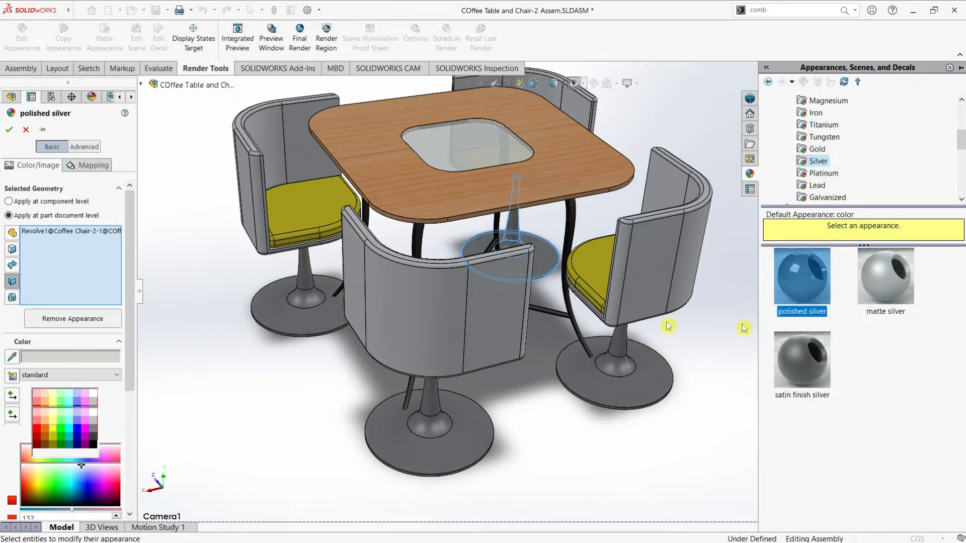
{"action": "left_click", "coordinate": [8, 132]}
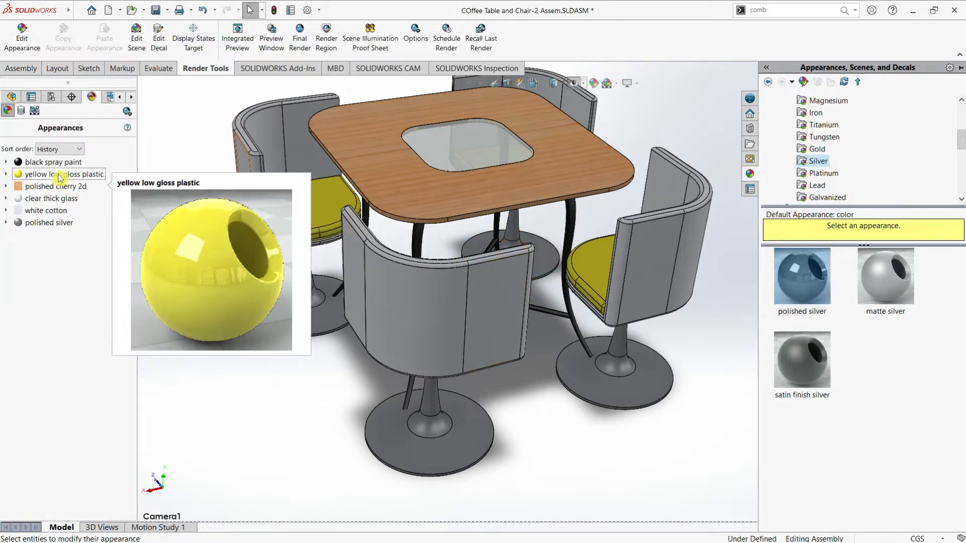
- Open the chair seats' yellow low gloss plastic appearance for editing and examine the Composite plastic appearances
{"action": "right_click", "coordinate": [60, 178]}
{"action": "left_click", "coordinate": [95, 195]}
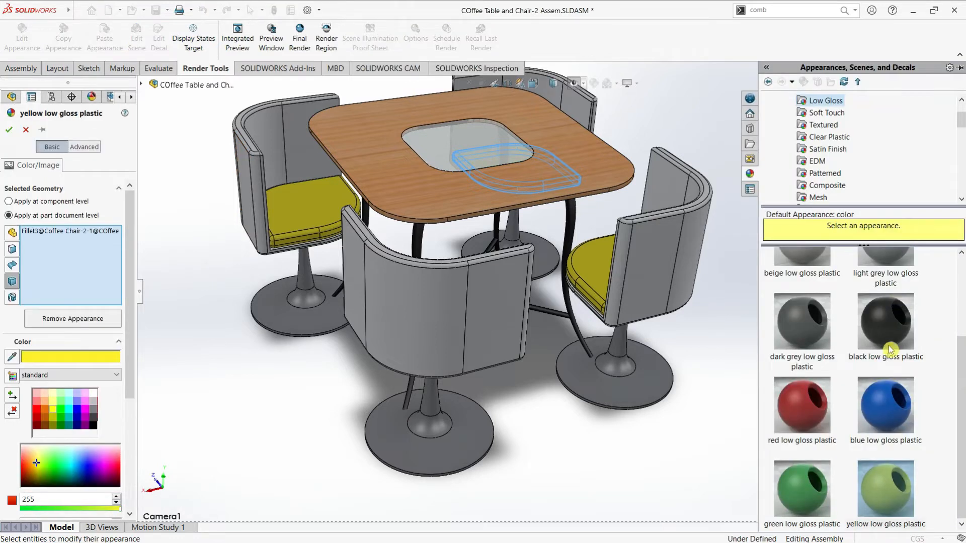
{"action": "scroll", "coordinate": [821, 151], "scroll_direction": "down", "scroll_amount": 3}
{"action": "scroll", "coordinate": [821, 151], "scroll_direction": "up", "scroll_amount": 3}
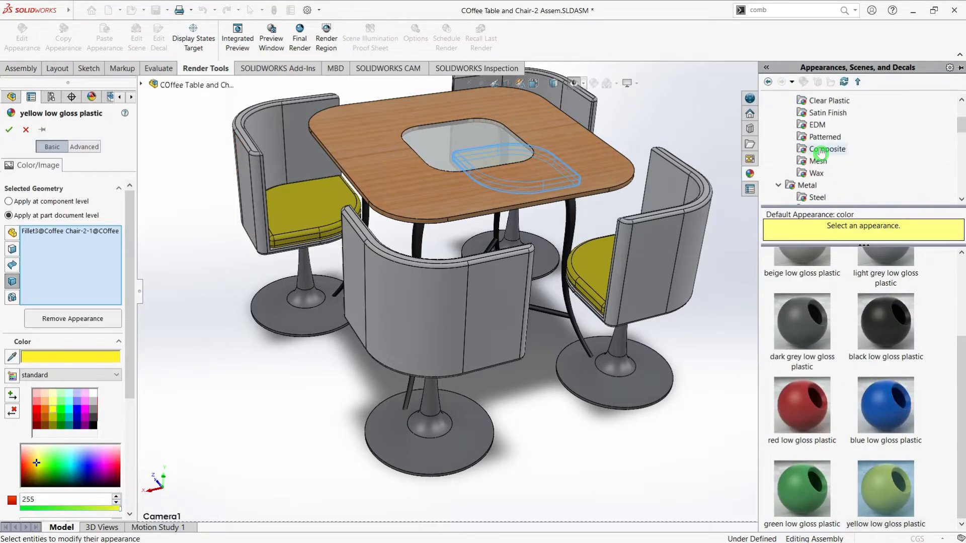
{"action": "scroll", "coordinate": [821, 153], "scroll_direction": "down", "scroll_amount": 5}
{"action": "scroll", "coordinate": [827, 153], "scroll_direction": "up", "scroll_amount": 6}
{"action": "scroll", "coordinate": [821, 141], "scroll_direction": "down", "scroll_amount": 5}
{"action": "left_click", "coordinate": [827, 128]}
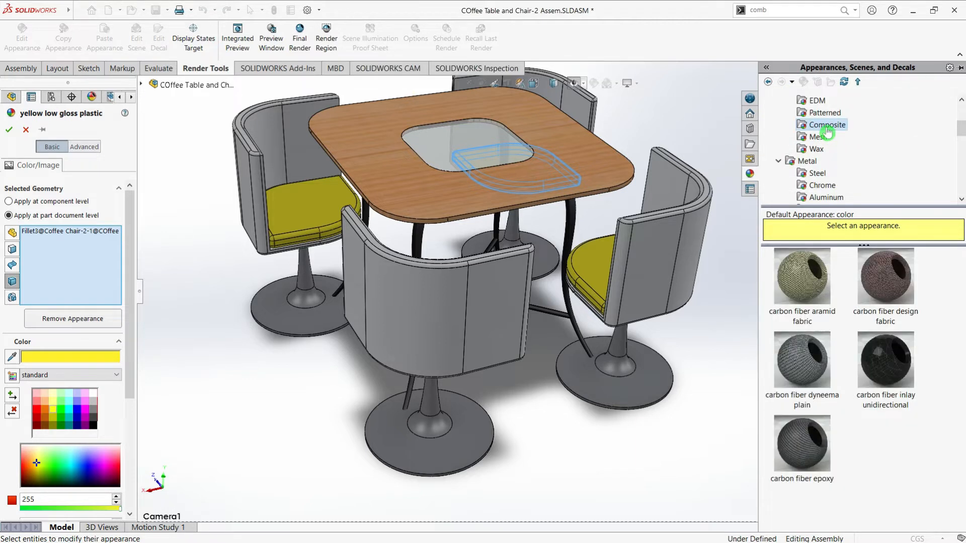
{"action": "scroll", "coordinate": [830, 136], "scroll_direction": "down", "scroll_amount": 2}
{"action": "scroll", "coordinate": [830, 136], "scroll_direction": "up", "scroll_amount": 7}
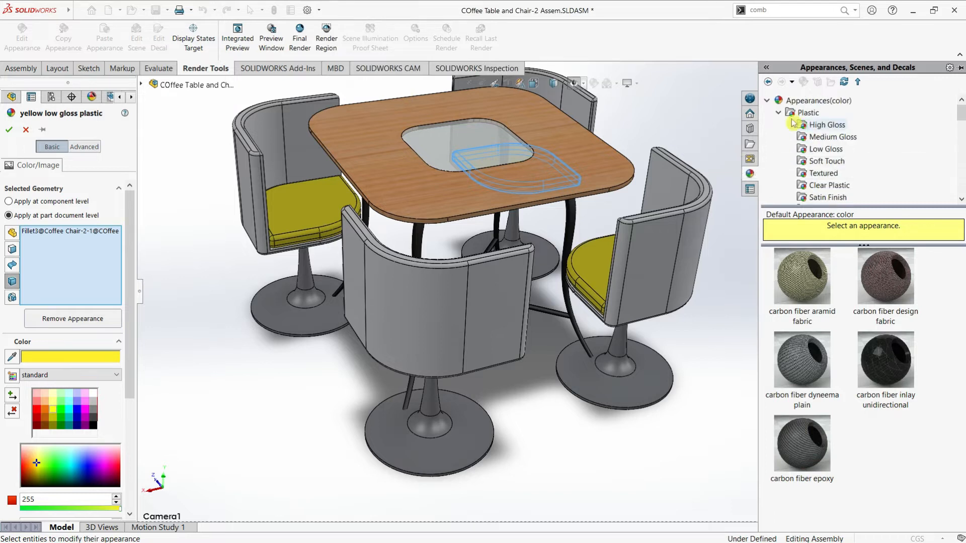
- Apply the blue cotton cloth fabric appearance to the chair seats
{"action": "left_click", "coordinate": [779, 114]}
{"action": "left_click", "coordinate": [779, 125]}
{"action": "scroll", "coordinate": [784, 162], "scroll_direction": "down", "scroll_amount": 3}
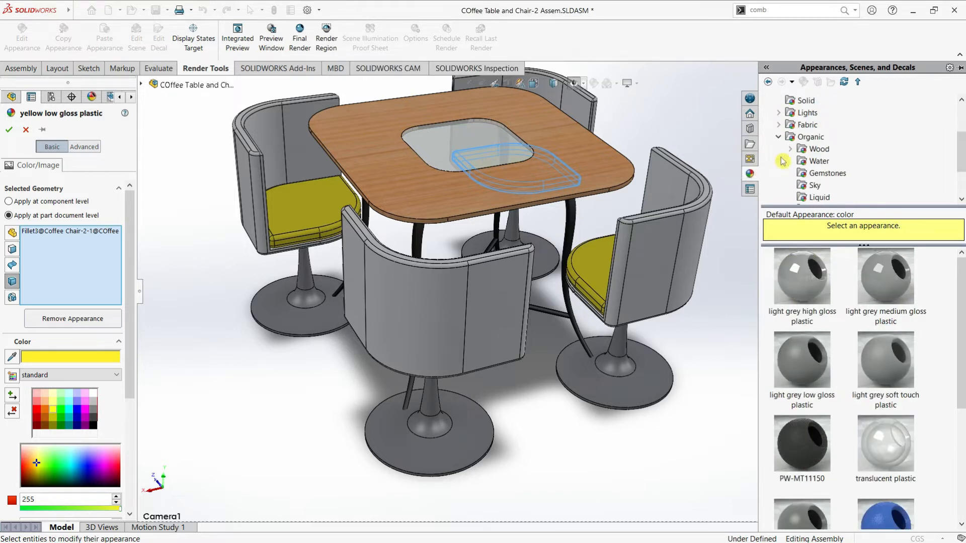
{"action": "scroll", "coordinate": [832, 146], "scroll_direction": "down", "scroll_amount": 1}
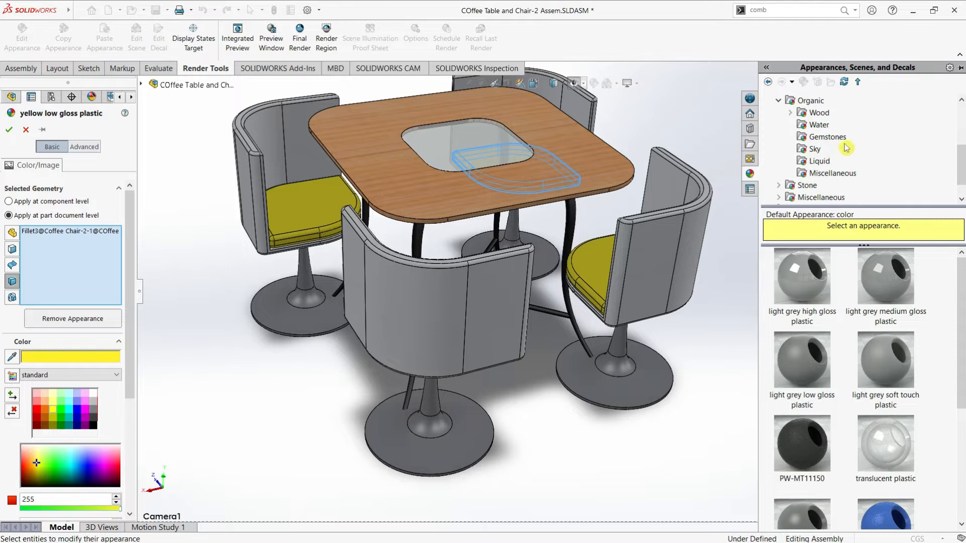
{"action": "scroll", "coordinate": [825, 142], "scroll_direction": "up", "scroll_amount": 2}
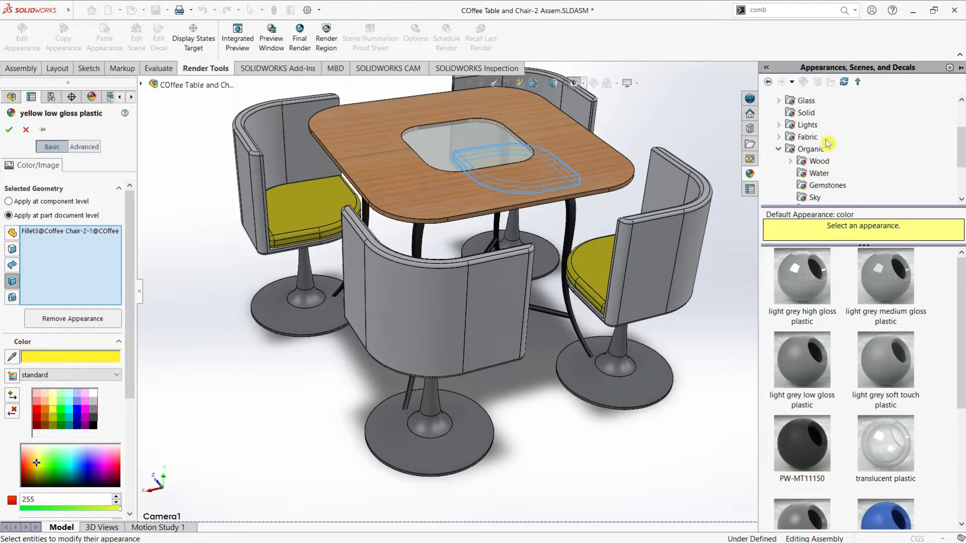
{"action": "scroll", "coordinate": [812, 139], "scroll_direction": "up", "scroll_amount": 2}
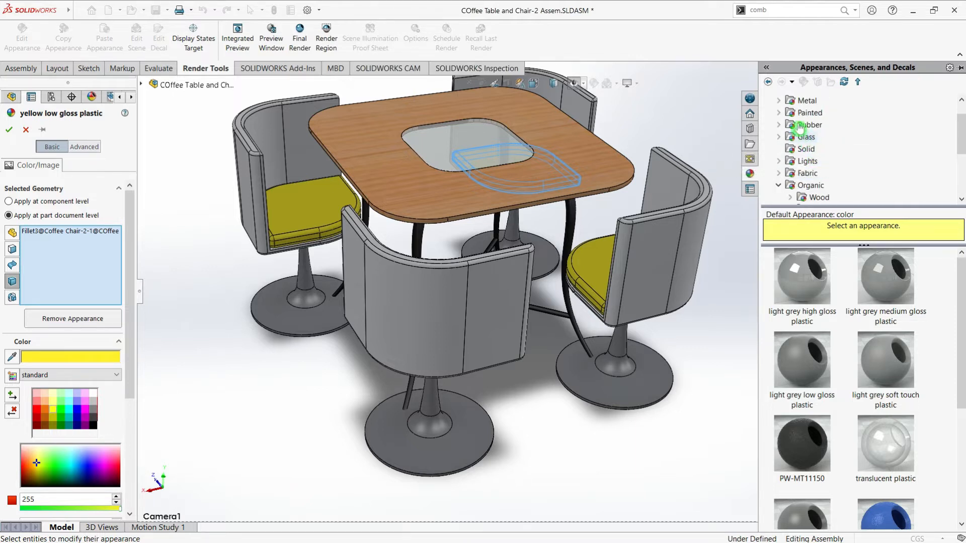
{"action": "left_click", "coordinate": [814, 174]}
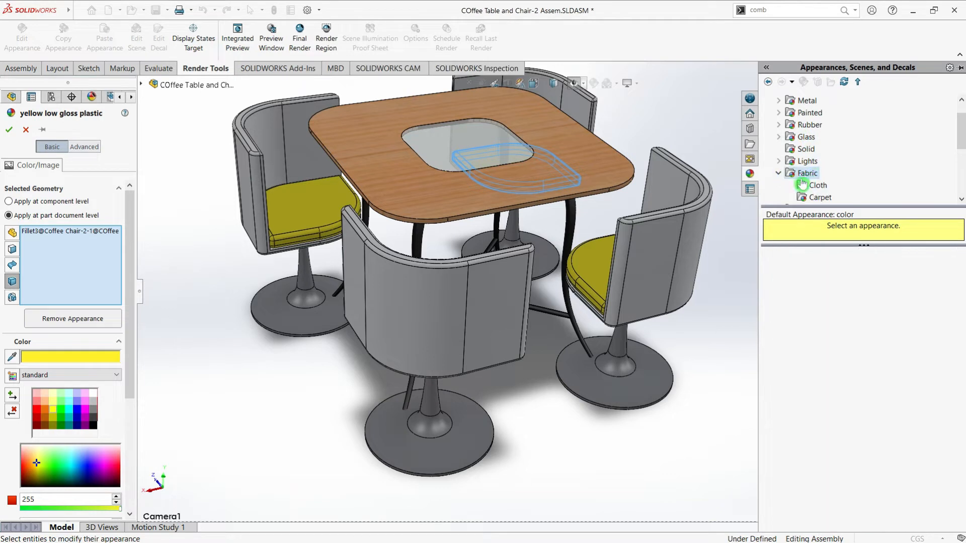
{"action": "left_click", "coordinate": [803, 185]}
{"action": "left_click", "coordinate": [826, 366]}
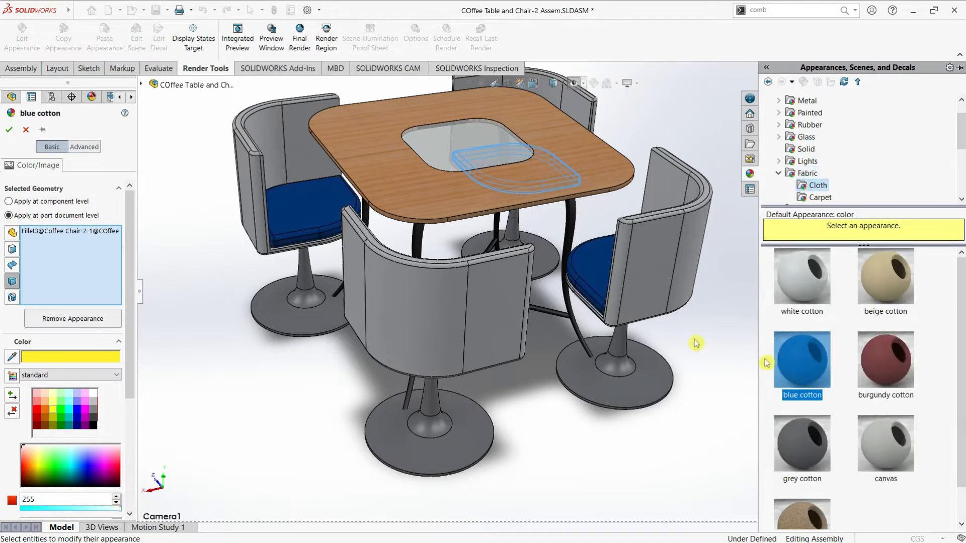
{"action": "left_click", "coordinate": [9, 130]}
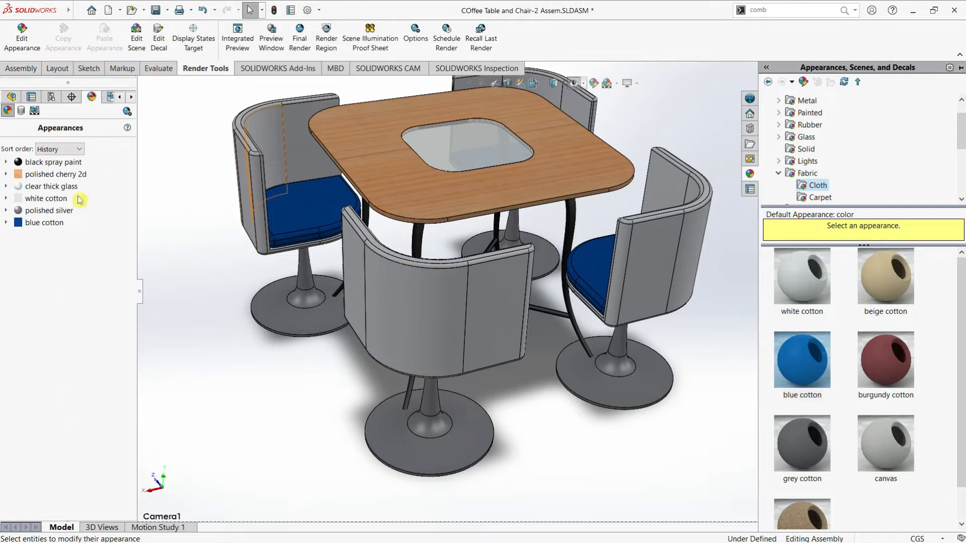
- Open the chair backs' white cotton appearance for editing and display the Composite plastic appearances
{"action": "left_click", "coordinate": [239, 130]}
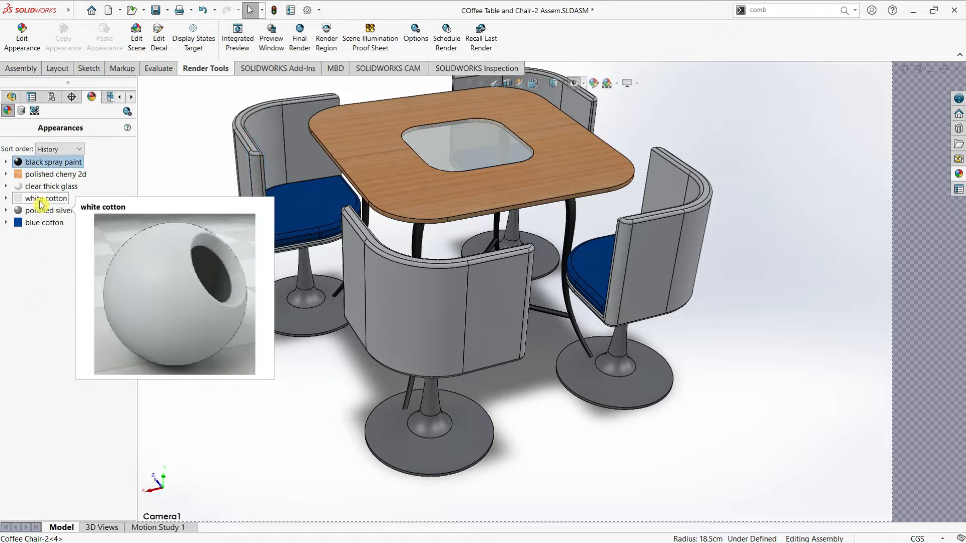
{"action": "right_click", "coordinate": [40, 199]}
{"action": "left_click", "coordinate": [66, 221]}
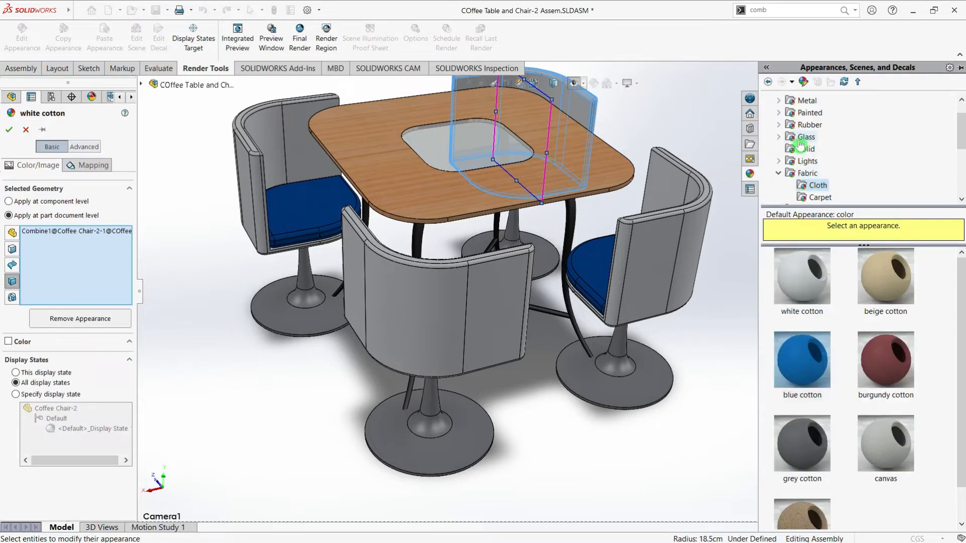
{"action": "scroll", "coordinate": [778, 116], "scroll_direction": "up", "scroll_amount": 1}
{"action": "left_click", "coordinate": [779, 114]}
{"action": "left_click", "coordinate": [820, 138]}
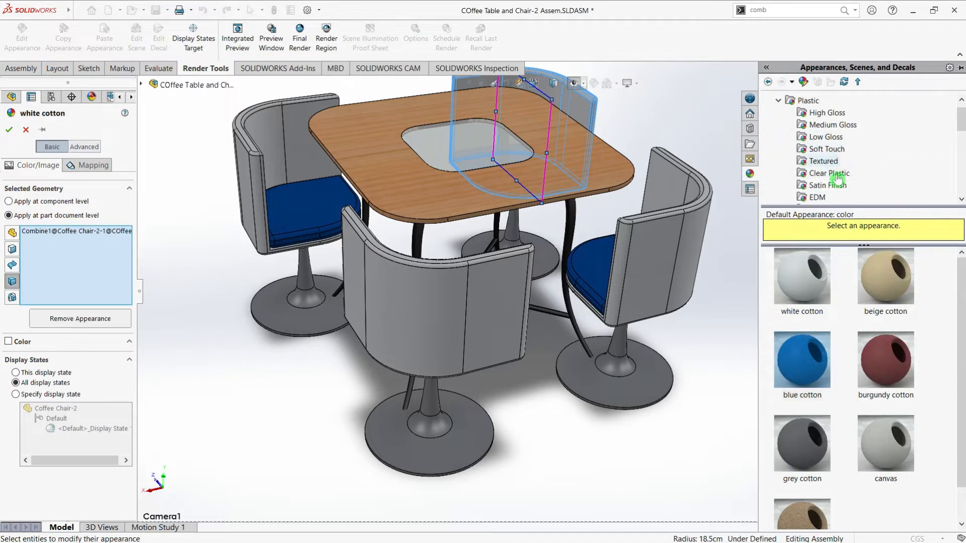
{"action": "left_click", "coordinate": [830, 198]}
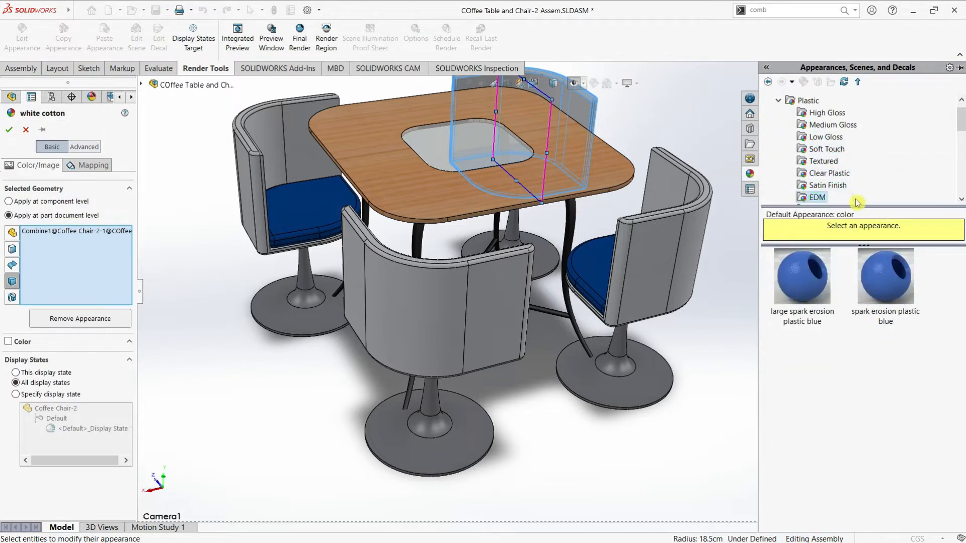
{"action": "scroll", "coordinate": [832, 162], "scroll_direction": "down", "scroll_amount": 2}
{"action": "left_click", "coordinate": [827, 149]}
- Compare the carbon fiber composites on the chair backs and apply carbon fiber aramid fabric
{"action": "left_click", "coordinate": [874, 287]}
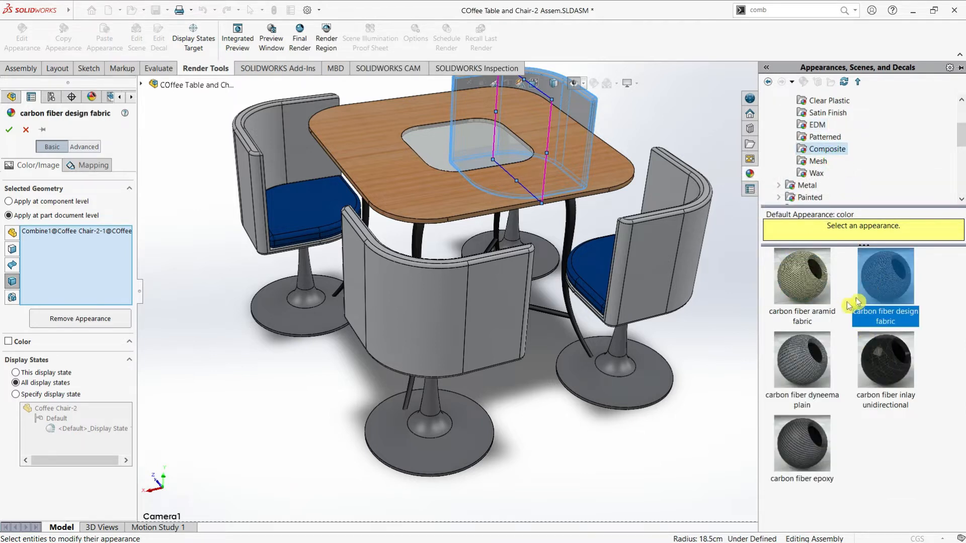
{"action": "left_click", "coordinate": [818, 329]}
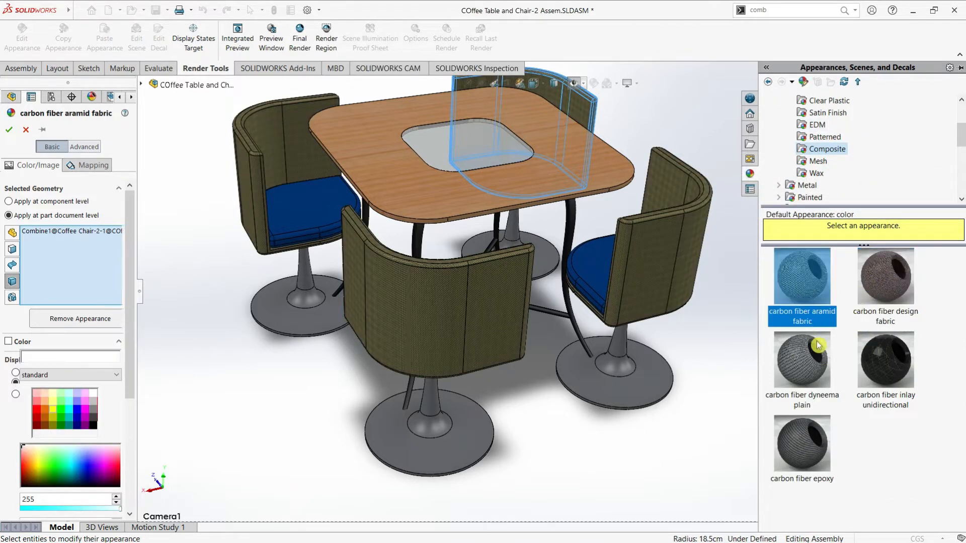
{"action": "left_click", "coordinate": [815, 352]}
{"action": "left_click", "coordinate": [880, 360]}
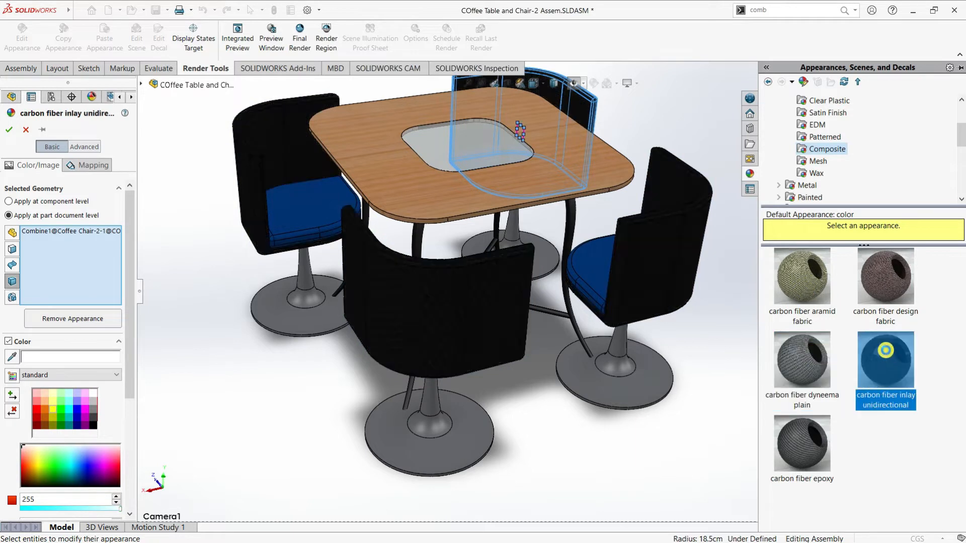
{"action": "left_click", "coordinate": [886, 282]}
{"action": "left_click", "coordinate": [814, 284]}
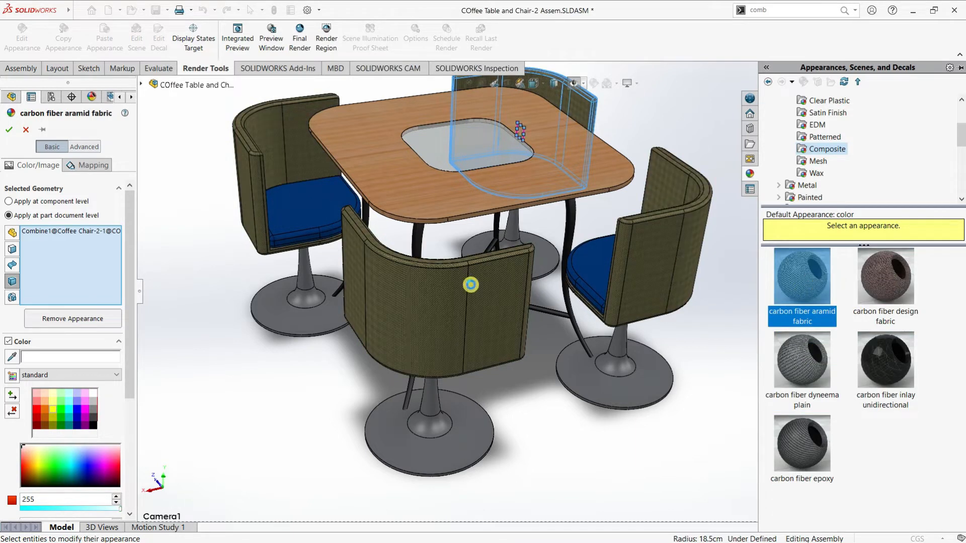
{"action": "left_click", "coordinate": [10, 134]}
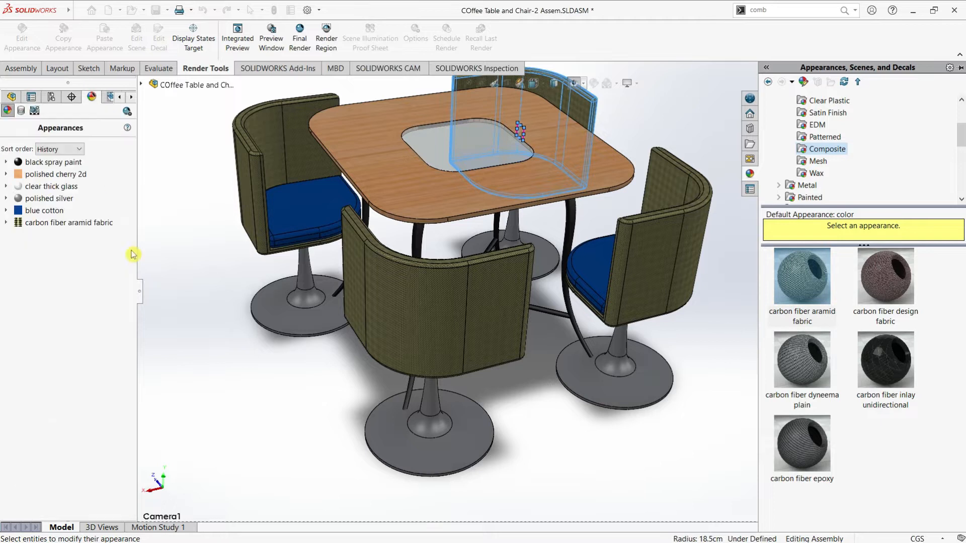
- Replace the tabletop's polished cherry 2d appearance with the polished teak 2d wood appearance
{"action": "right_click", "coordinate": [58, 176]}
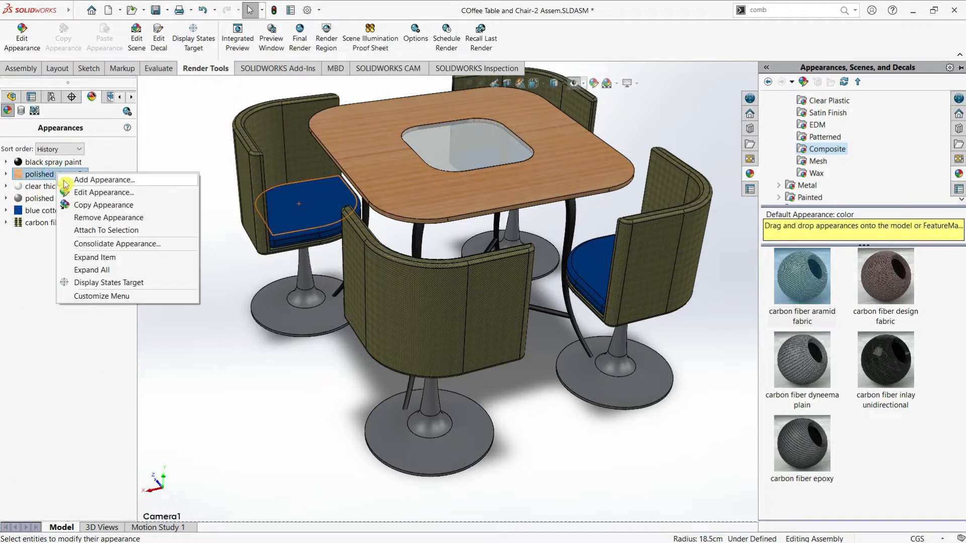
{"action": "left_click", "coordinate": [80, 192]}
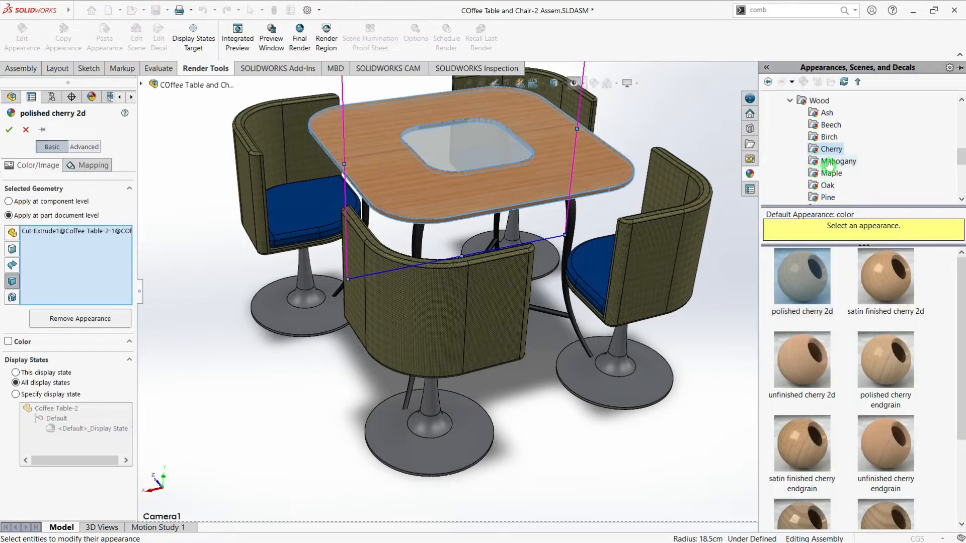
{"action": "left_click", "coordinate": [819, 100]}
{"action": "scroll", "coordinate": [928, 374], "scroll_direction": "down", "scroll_amount": 3}
{"action": "left_click", "coordinate": [885, 404]}
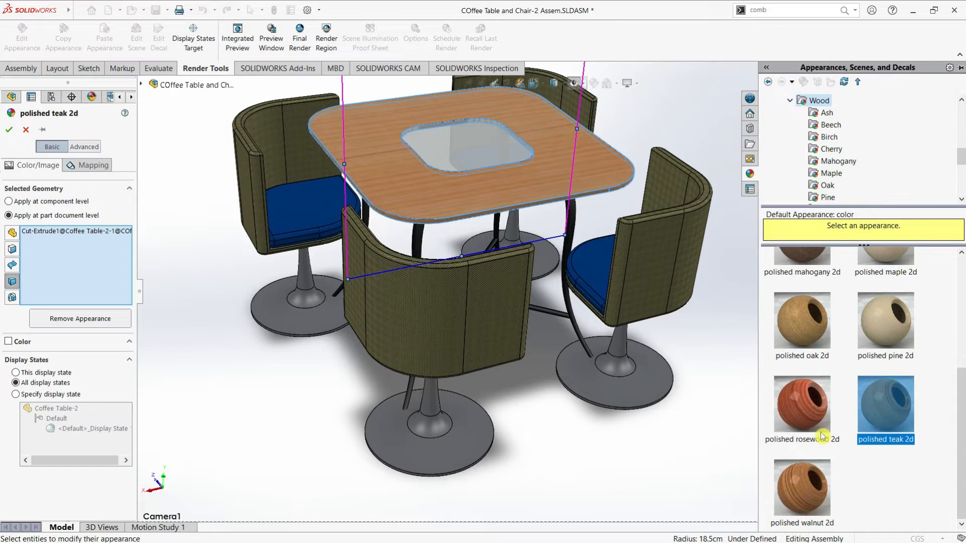
{"action": "left_click", "coordinate": [9, 129]}
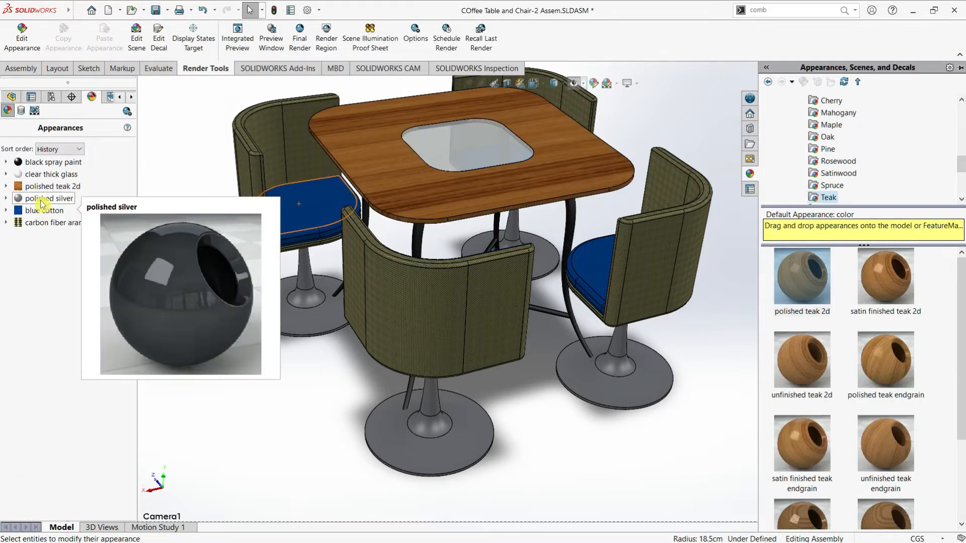
- Compare gloss and textured glass on the table's central insert and replace its clear thick glass with frosted glass
{"action": "right_click", "coordinate": [39, 174]}
{"action": "left_click", "coordinate": [62, 190]}
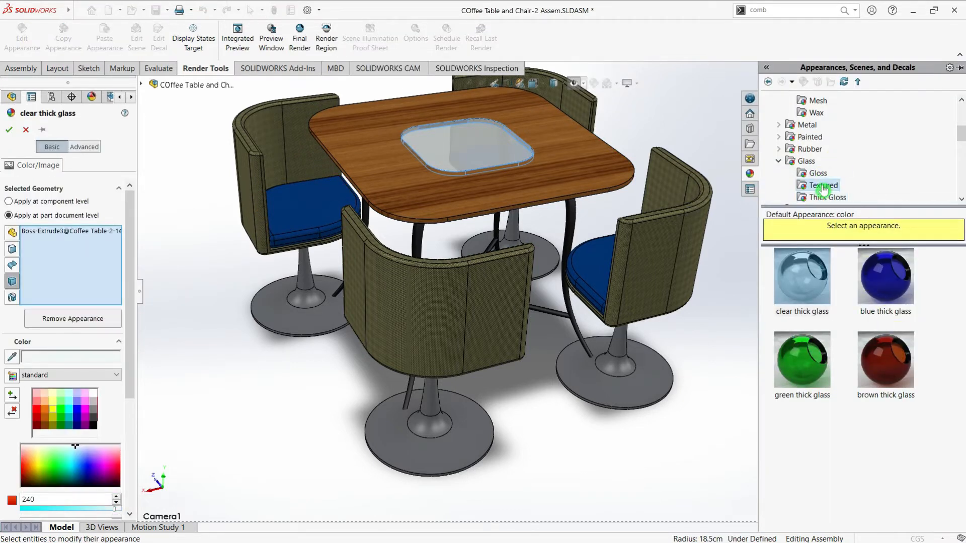
{"action": "left_click", "coordinate": [807, 266]}
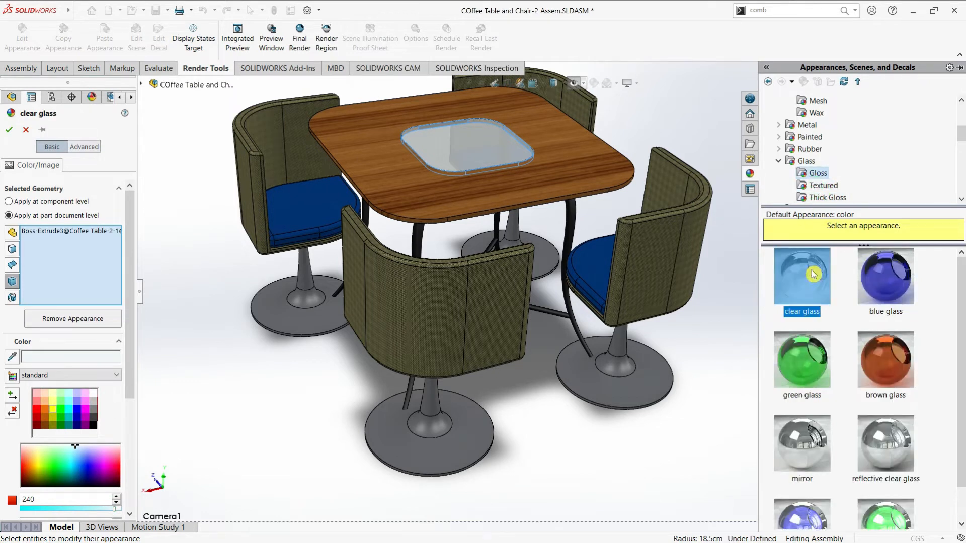
{"action": "scroll", "coordinate": [861, 398], "scroll_direction": "down", "scroll_amount": 1}
{"action": "left_click", "coordinate": [820, 185]}
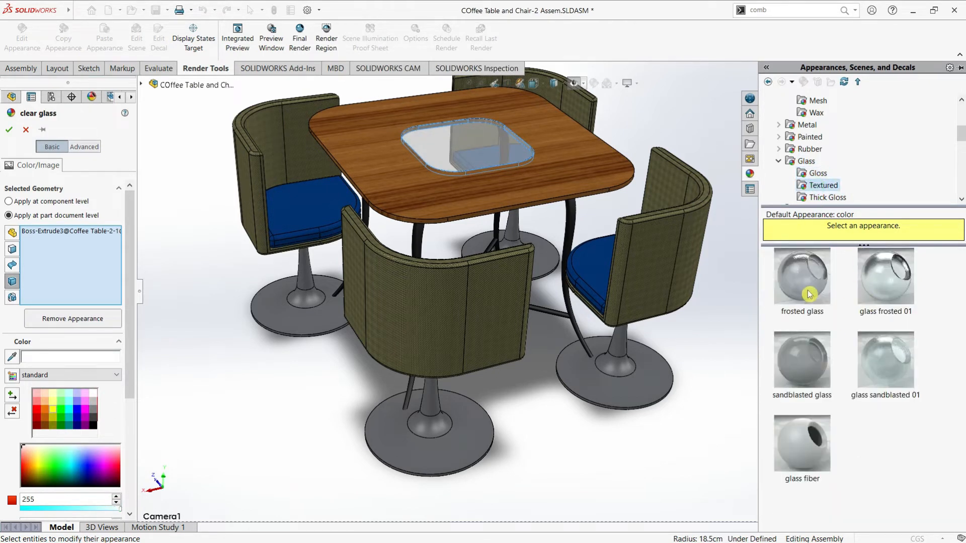
{"action": "left_click", "coordinate": [797, 282]}
{"action": "left_click", "coordinate": [877, 284]}
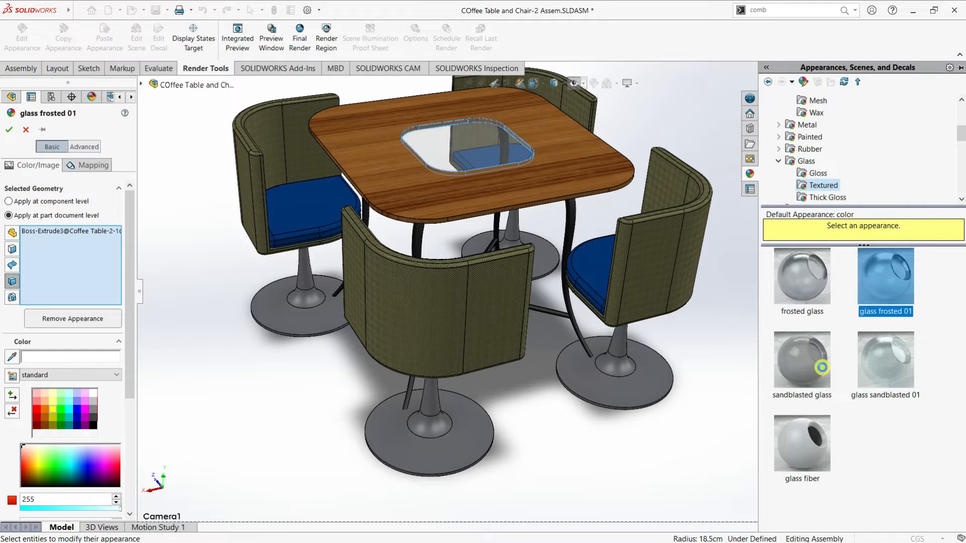
{"action": "left_click", "coordinate": [882, 375]}
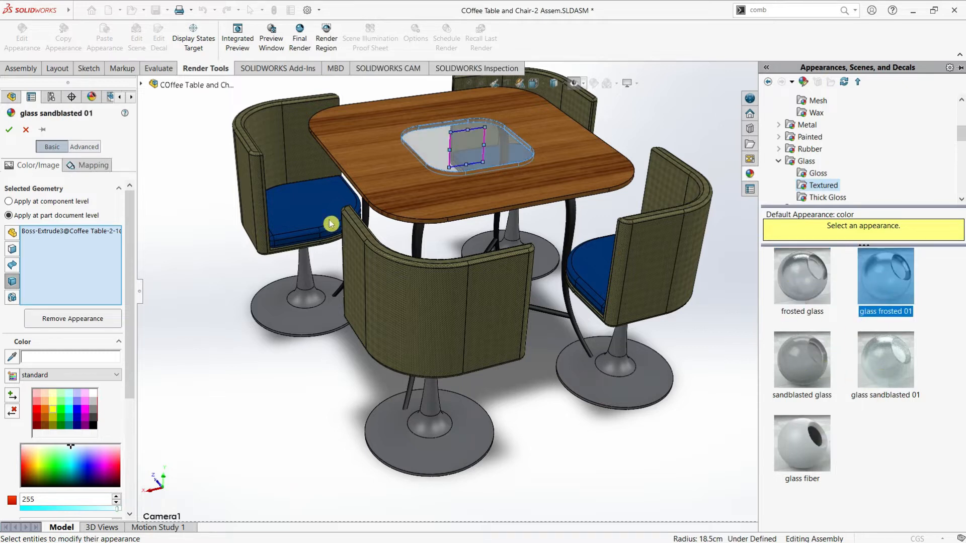
{"action": "left_click", "coordinate": [10, 132]}
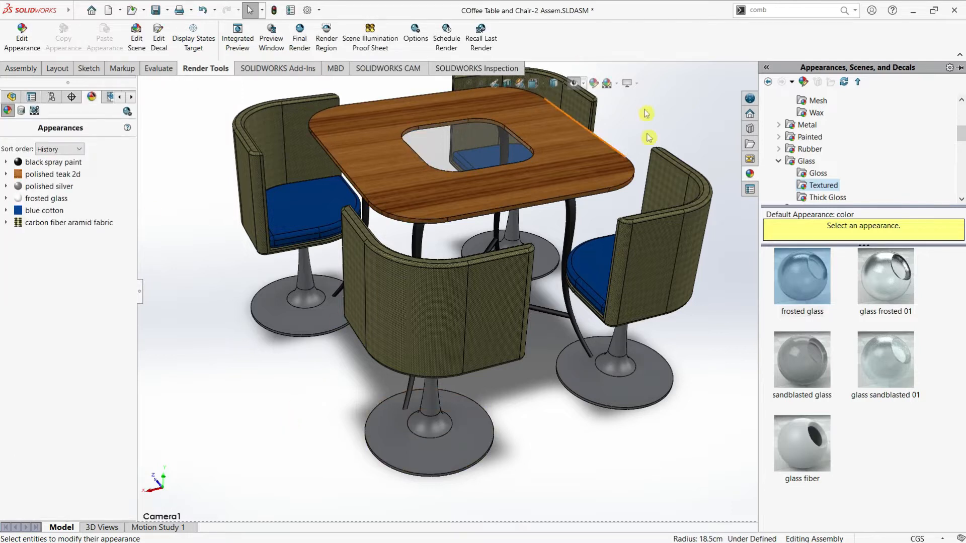
- Add a second camera, reorient it to view the table and chairs from the opposite side, and switch to its camera view
{"action": "left_click", "coordinate": [276, 379]}
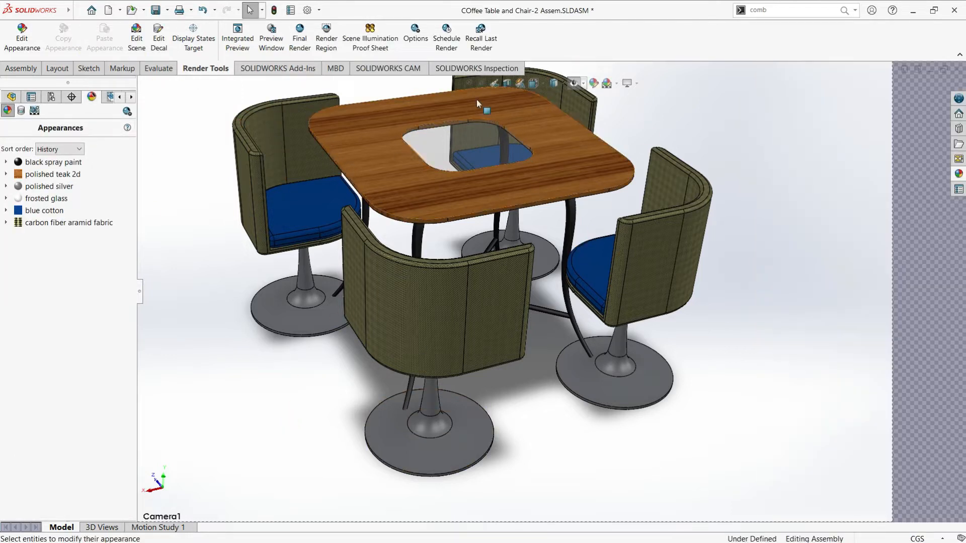
{"action": "left_click", "coordinate": [34, 110]}
{"action": "right_click", "coordinate": [47, 236]}
{"action": "left_click", "coordinate": [72, 243]}
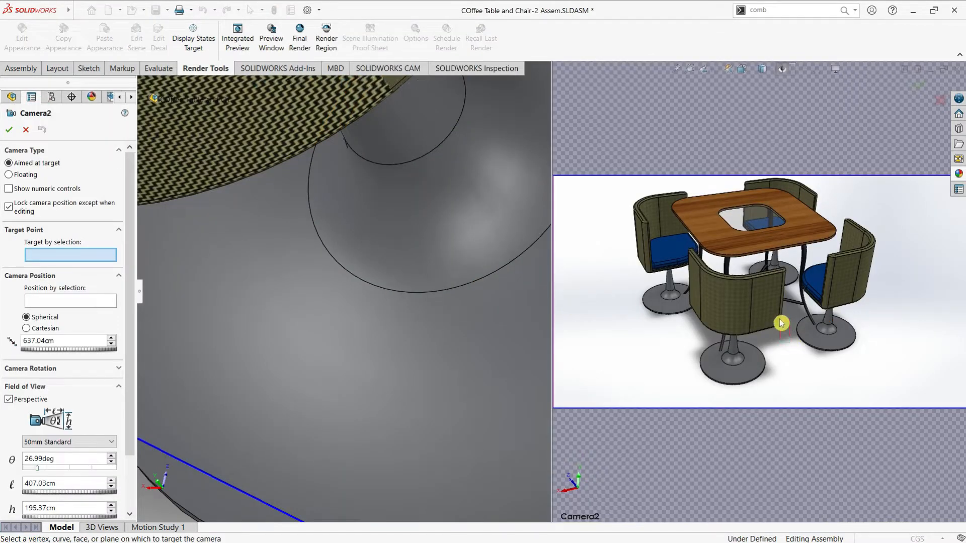
{"action": "middle_click_drag", "start_coordinate": [748, 344], "coordinate": [706, 362]}
{"action": "middle_click_drag", "start_coordinate": [769, 252], "coordinate": [768, 265], "text": "ctrl"}
{"action": "left_click", "coordinate": [9, 129]}
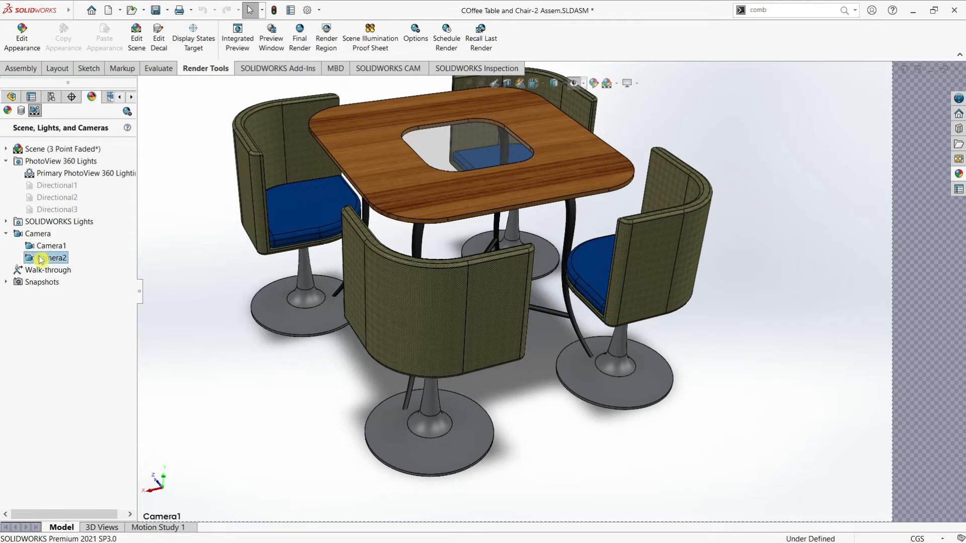
{"action": "right_click", "coordinate": [41, 259]}
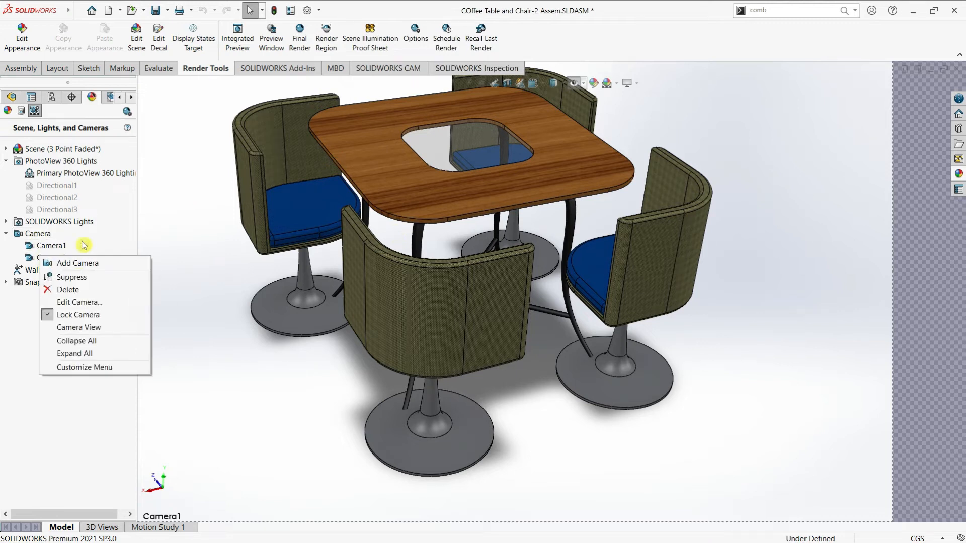
{"action": "left_click", "coordinate": [94, 328]}
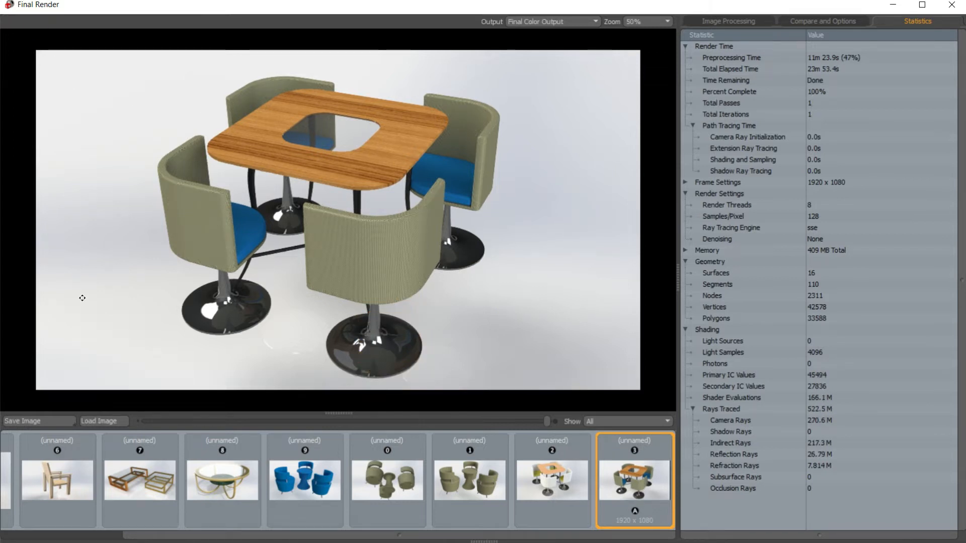
- Save the finished teak-table render as Coffee-2-2.JPG in the PhotoView 360 Renders folder
{"action": "left_click", "coordinate": [55, 431]}
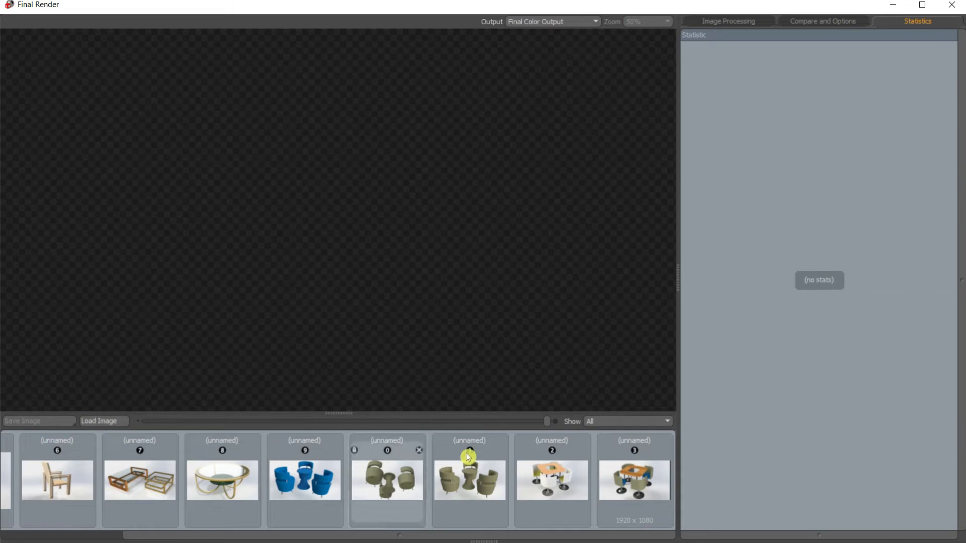
{"action": "left_click", "coordinate": [635, 486]}
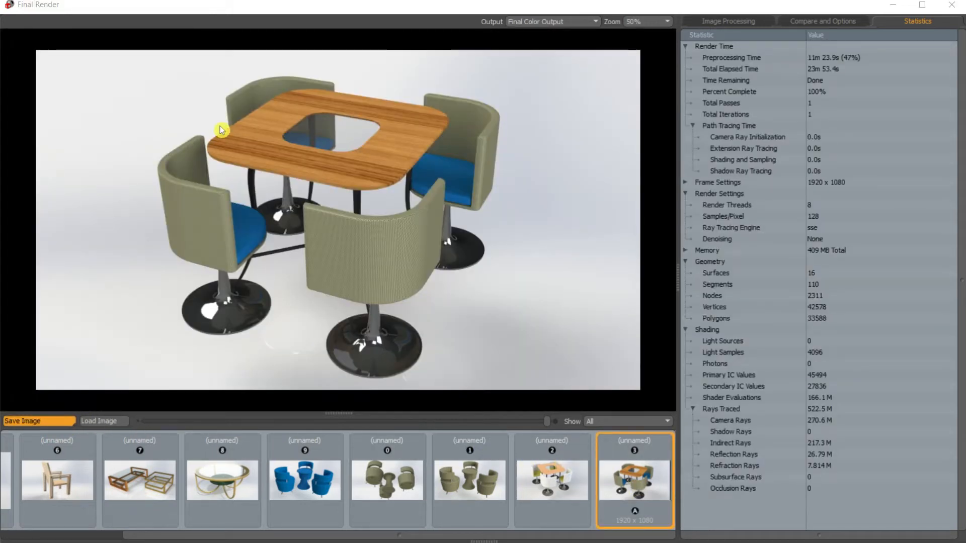
{"action": "type", "text": "Coff"}
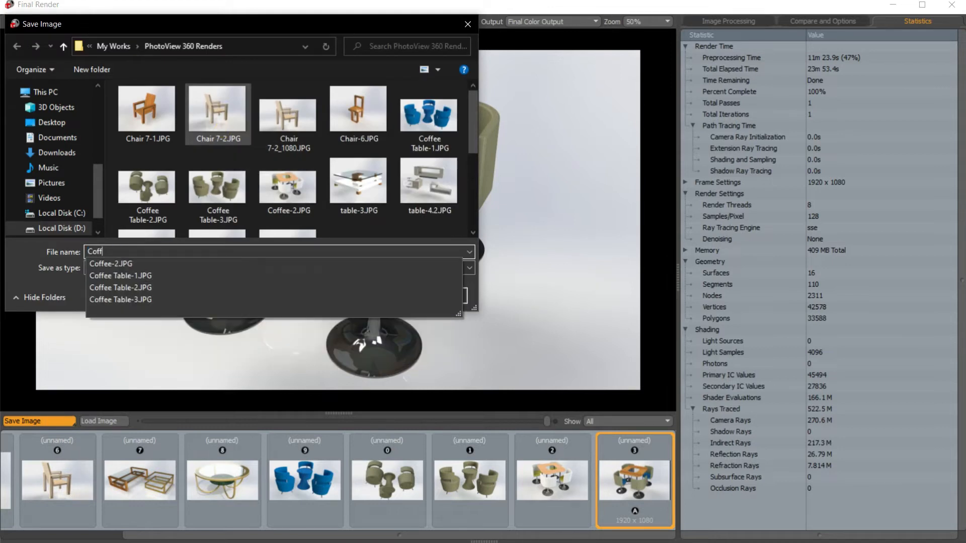
{"action": "type", "text": "ee"}
{"action": "key", "text": "Down"}
{"action": "type", "text": "-2"}
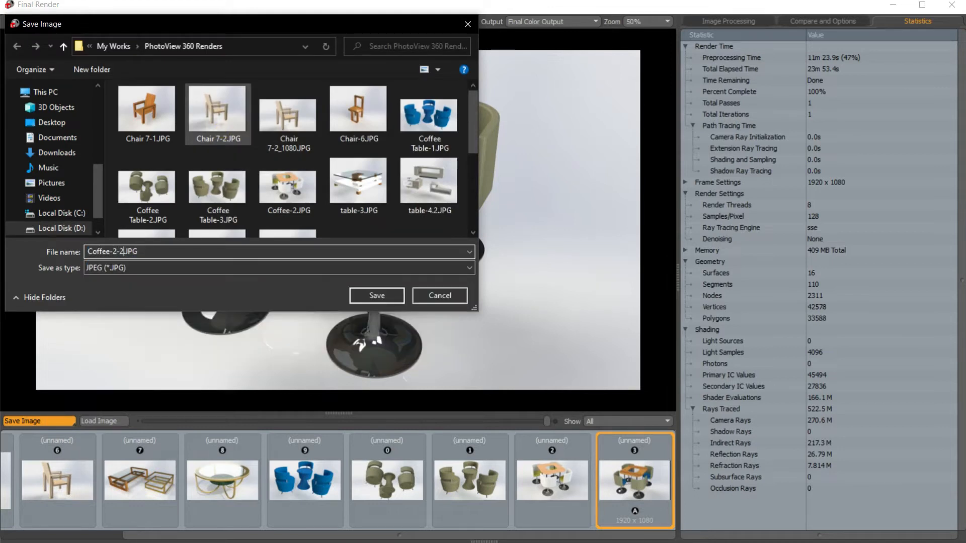
{"action": "left_click", "coordinate": [371, 296]}
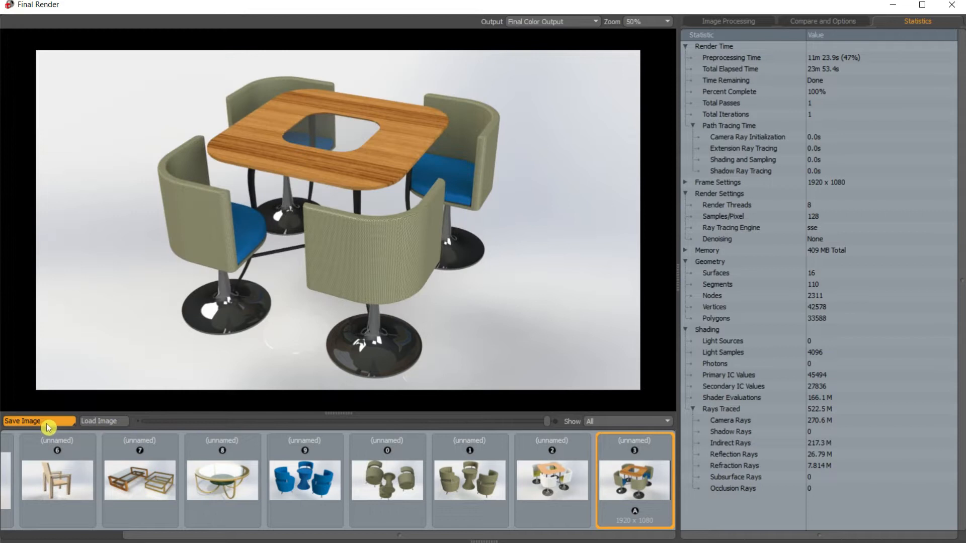
- Locate the earlier render Coffee-2.JPG among the saved images and preview it
{"action": "left_click", "coordinate": [44, 423]}
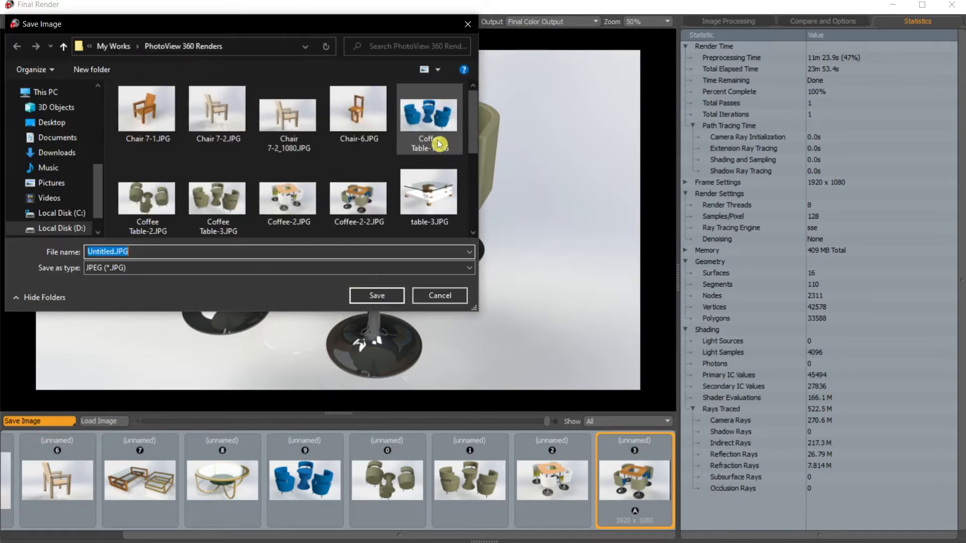
{"action": "left_click_drag", "start_coordinate": [470, 114], "coordinate": [474, 147]}
{"action": "left_click", "coordinate": [290, 130]}
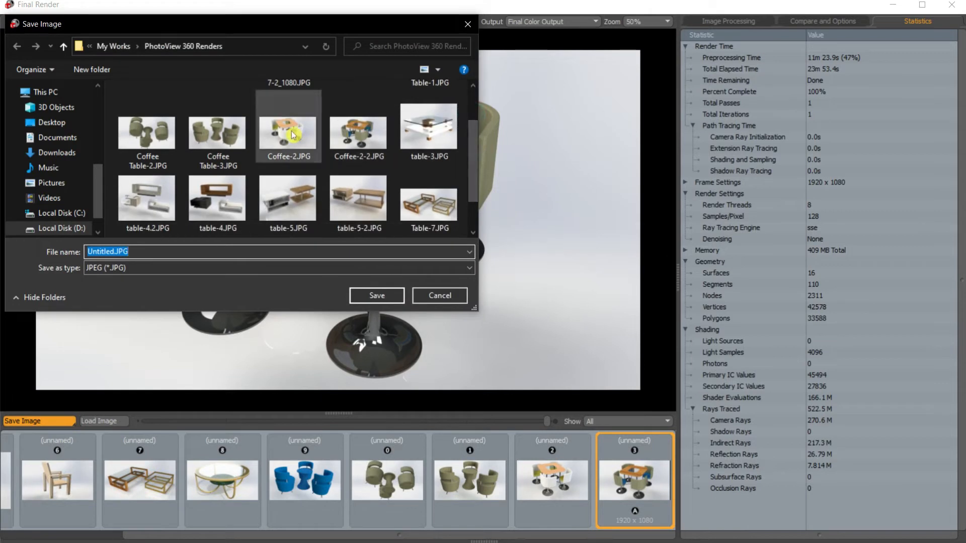
{"action": "right_click", "coordinate": [292, 134]}
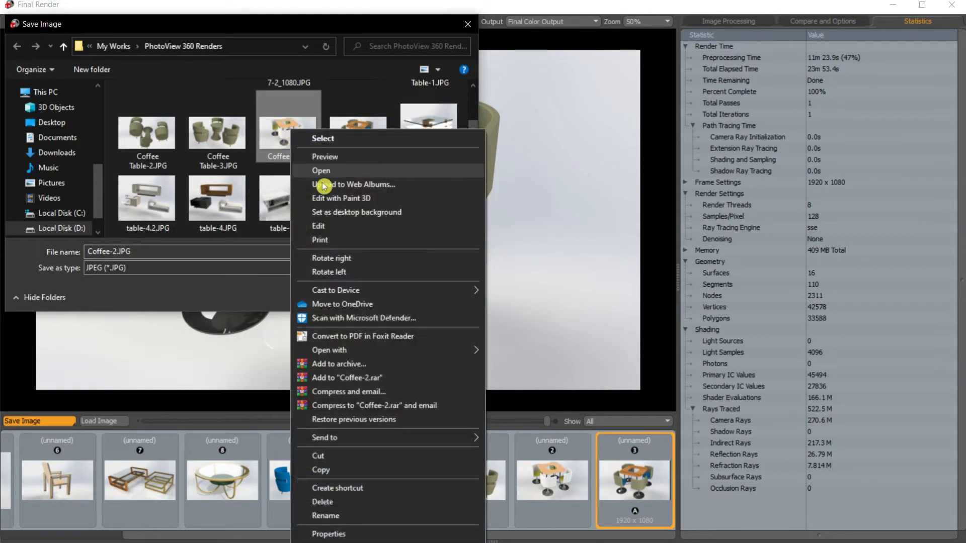
{"action": "left_click", "coordinate": [340, 157]}
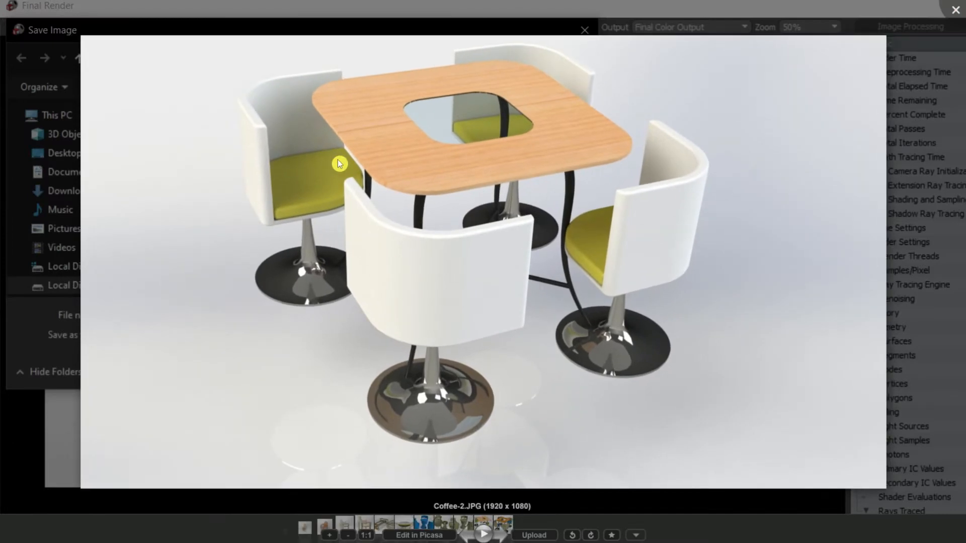
- Compare the Coffee-2.JPG and Coffee-2-2.JPG renders, examining their materials and reflections up close
{"action": "key", "text": "Right"}
{"action": "scroll", "coordinate": [338, 160], "scroll_direction": "up", "scroll_amount": 2}
{"action": "scroll", "coordinate": [338, 163], "scroll_direction": "down", "scroll_amount": 2}
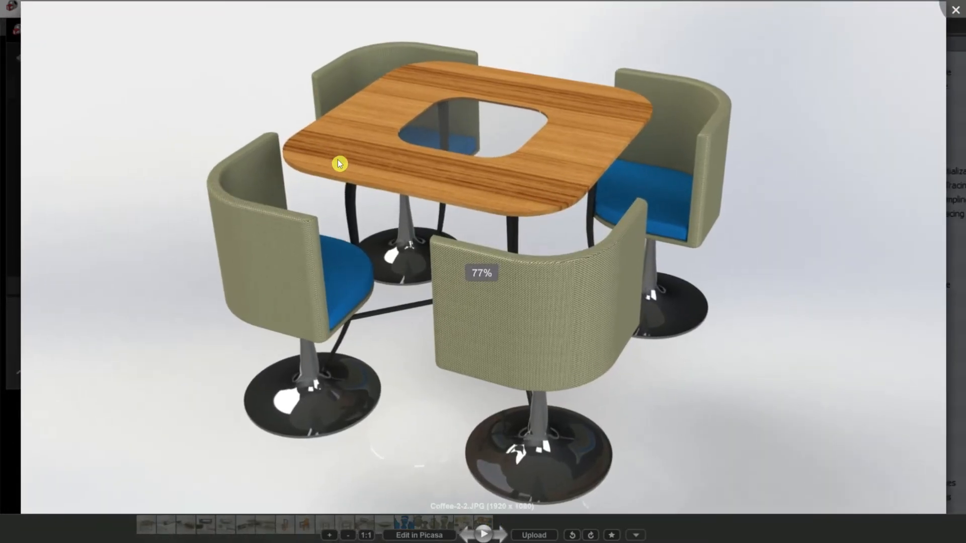
{"action": "key", "text": "Left"}
{"action": "key", "text": "Right"}
{"action": "key", "text": "Left"}
{"action": "scroll", "coordinate": [337, 159], "scroll_direction": "up", "scroll_amount": 2}
{"action": "scroll", "coordinate": [338, 160], "scroll_direction": "down", "scroll_amount": 2}
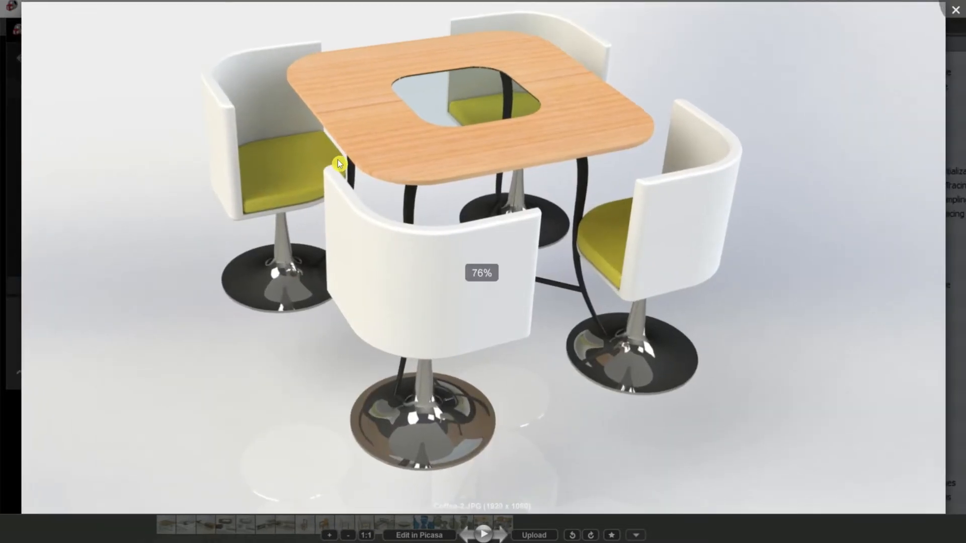
{"action": "key", "text": "Right"}
{"action": "scroll", "coordinate": [338, 160], "scroll_direction": "up", "scroll_amount": 2}
{"action": "scroll", "coordinate": [339, 163], "scroll_direction": "up", "scroll_amount": 1}
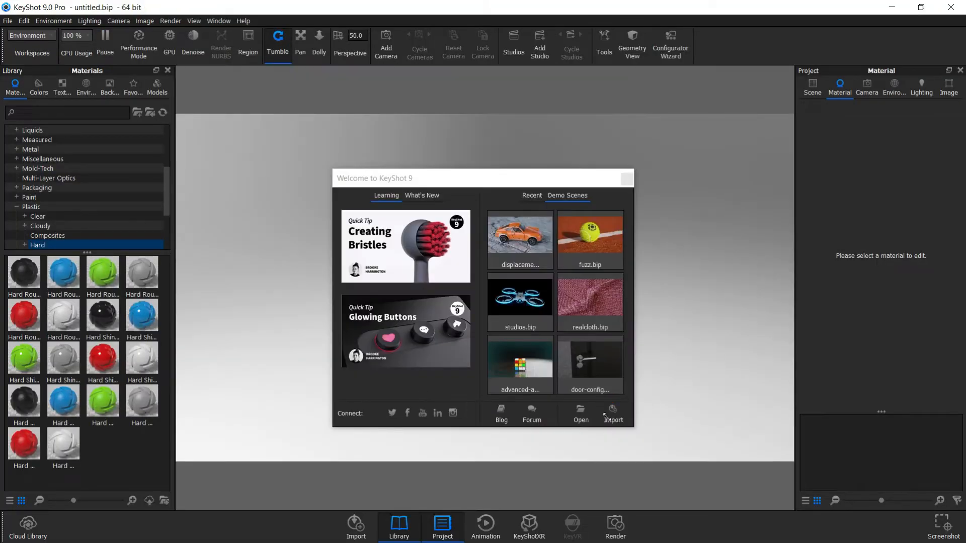
- Switch to KeyShot and import COffee Table and Chair-2 Assem.STEP from the Coffee Table STEP folder
{"action": "left_click", "coordinate": [612, 414]}
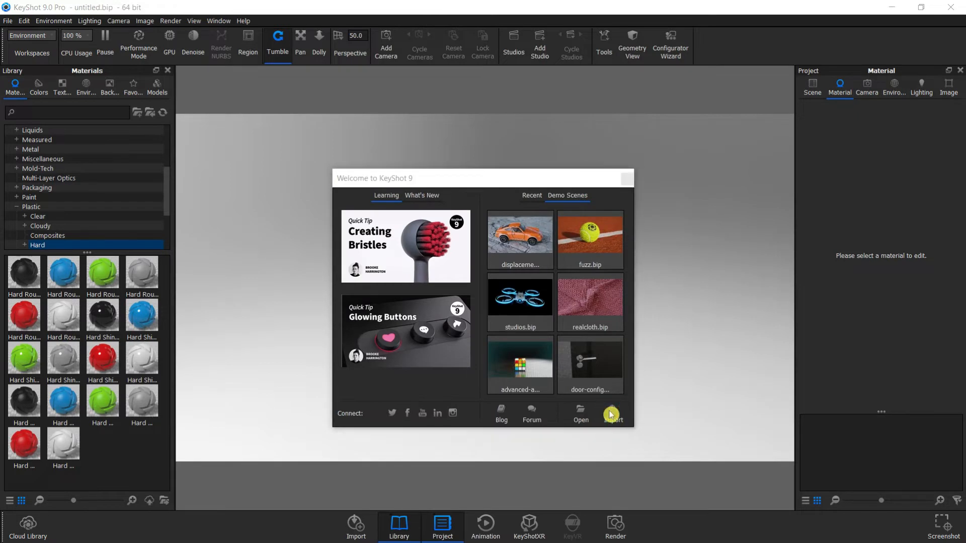
{"action": "left_click", "coordinate": [471, 192]}
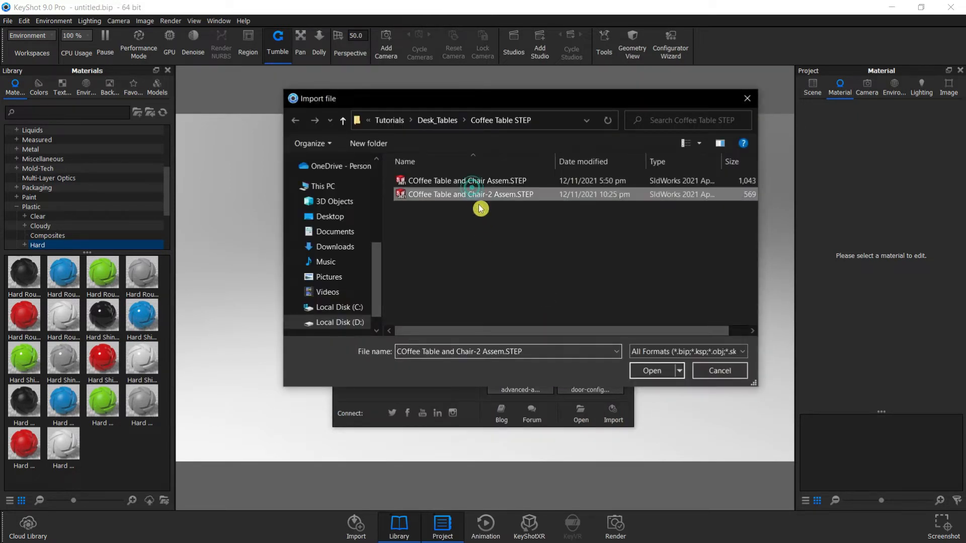
{"action": "left_click", "coordinate": [658, 372]}
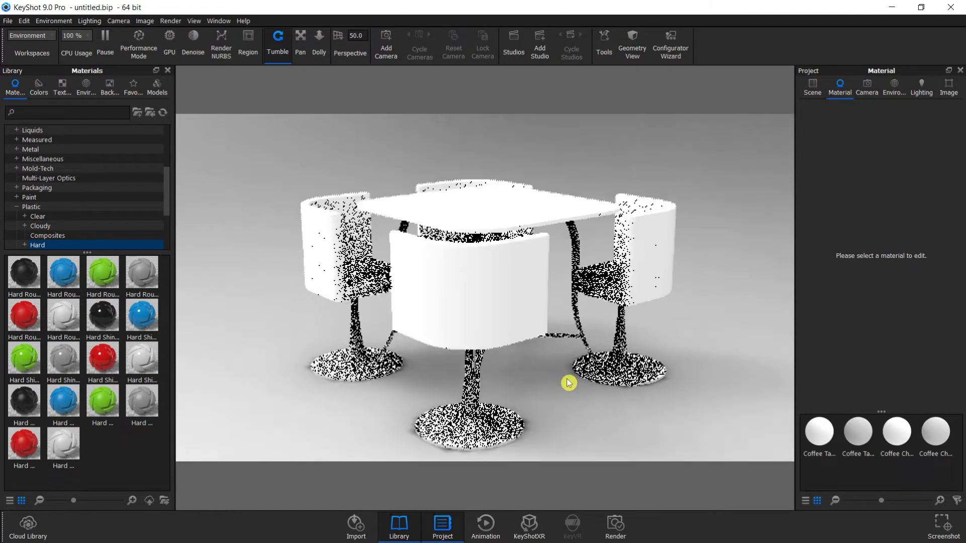
- Set the scene's image resolution to the 1920 x 1080 landscape preset
{"action": "left_click_drag", "start_coordinate": [527, 373], "coordinate": [576, 387]}
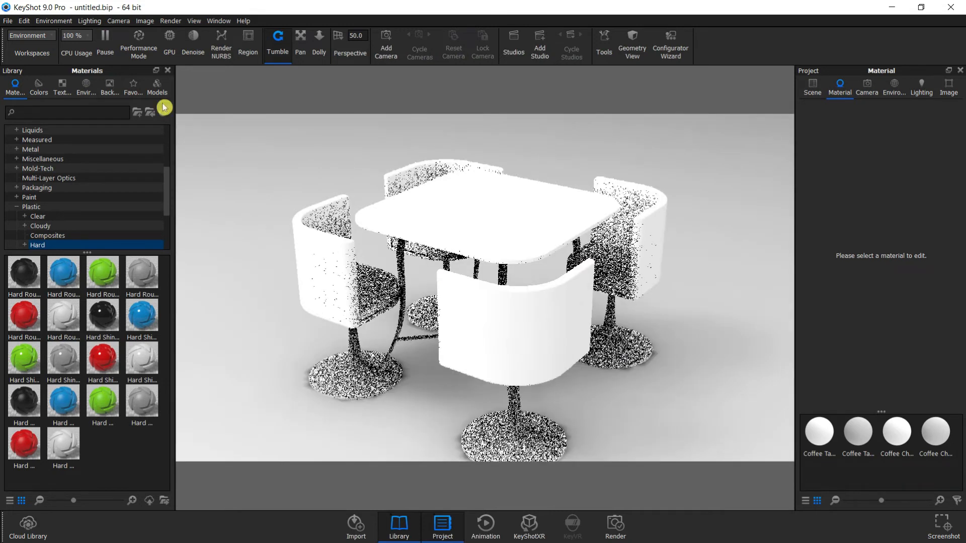
{"action": "left_click", "coordinate": [145, 21]}
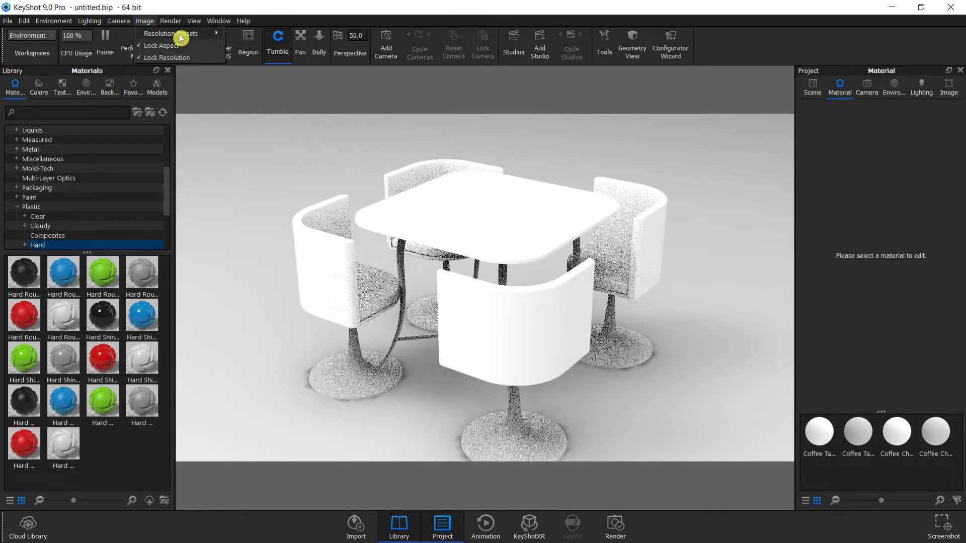
{"action": "mouse_move", "coordinate": [180, 39]}
{"action": "mouse_move", "coordinate": [248, 35]}
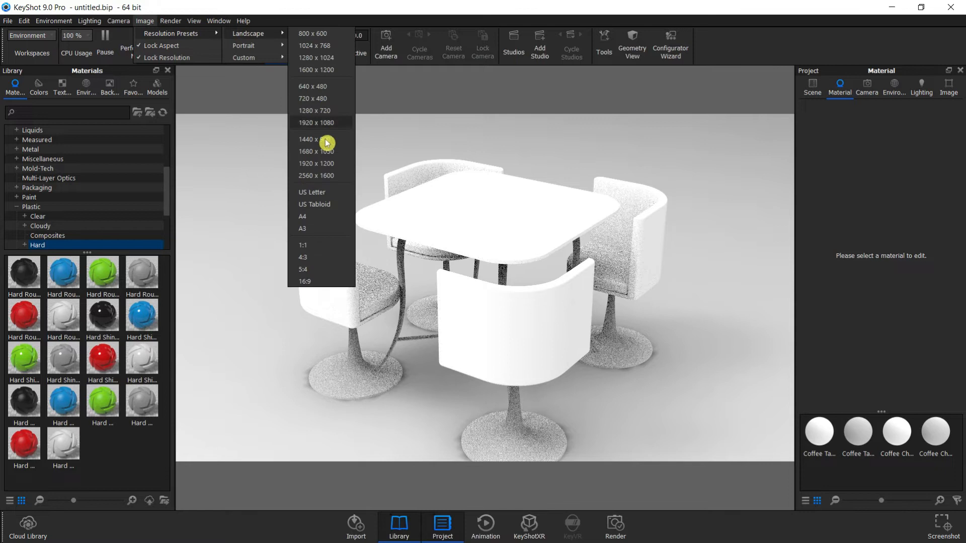
{"action": "left_click", "coordinate": [317, 122]}
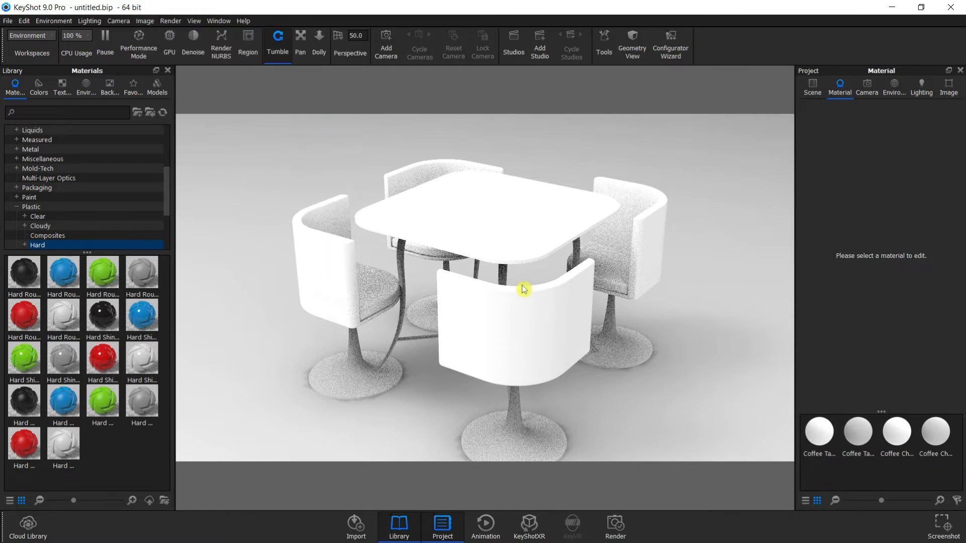
{"action": "left_click_drag", "start_coordinate": [517, 310], "coordinate": [459, 319]}
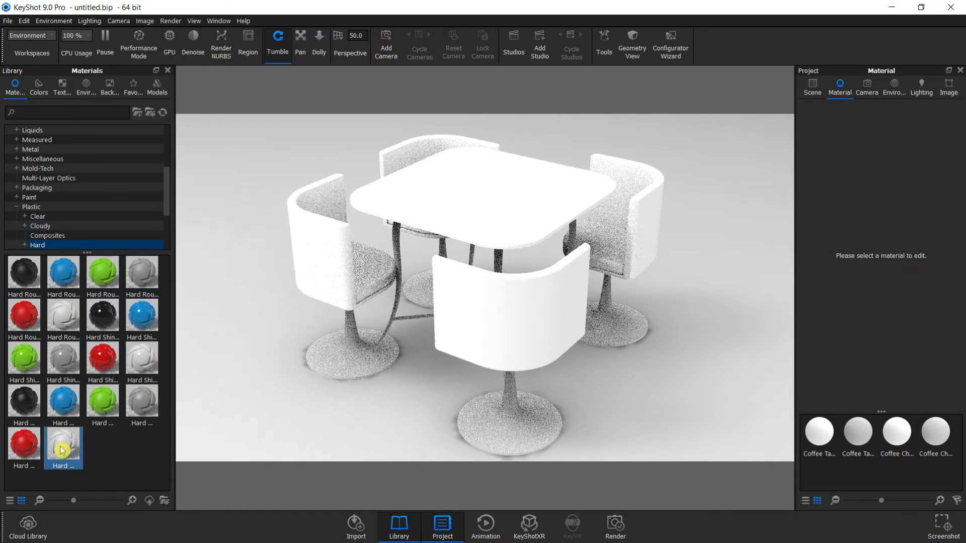
- Browse the Cloth, Leather and Velvet materials in the library for a suitable chair finish
{"action": "left_click_drag", "start_coordinate": [326, 262], "coordinate": [95, 440]}
{"action": "scroll", "coordinate": [55, 189], "scroll_direction": "down", "scroll_amount": 3}
{"action": "scroll", "coordinate": [56, 235], "scroll_direction": "up", "scroll_amount": 6}
{"action": "left_click", "coordinate": [22, 150]}
{"action": "left_click", "coordinate": [16, 149]}
{"action": "left_click", "coordinate": [60, 160]}
{"action": "left_click", "coordinate": [60, 169]}
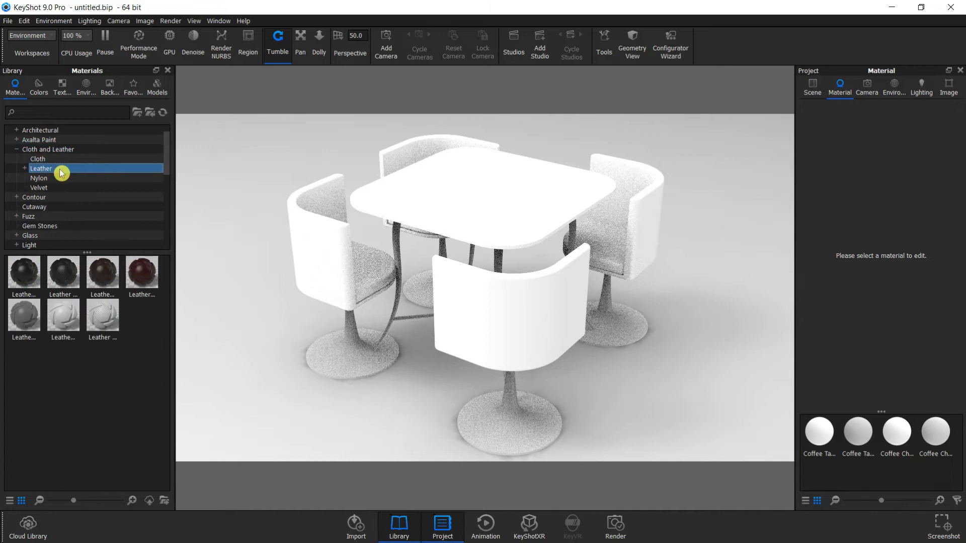
{"action": "left_click", "coordinate": [60, 178]}
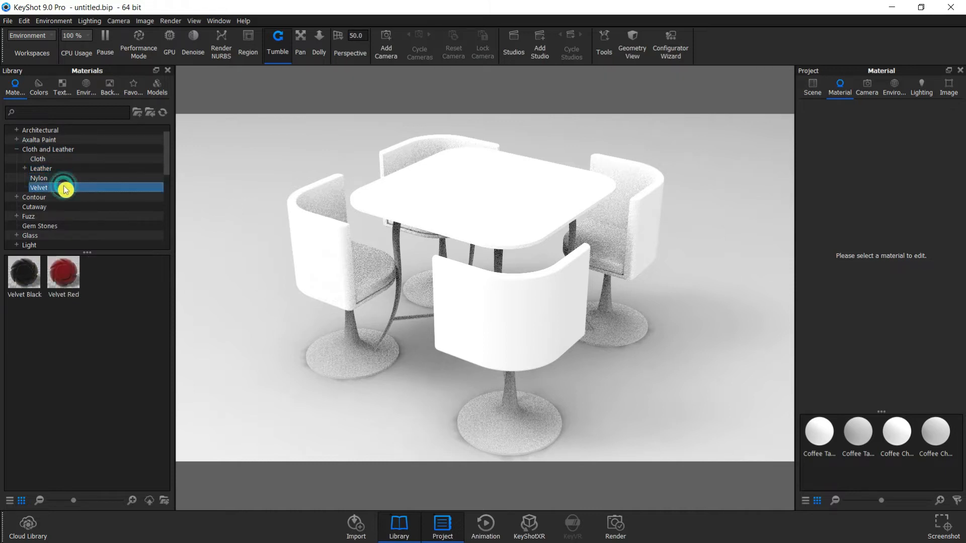
{"action": "left_click", "coordinate": [61, 169]}
{"action": "left_click", "coordinate": [113, 320]}
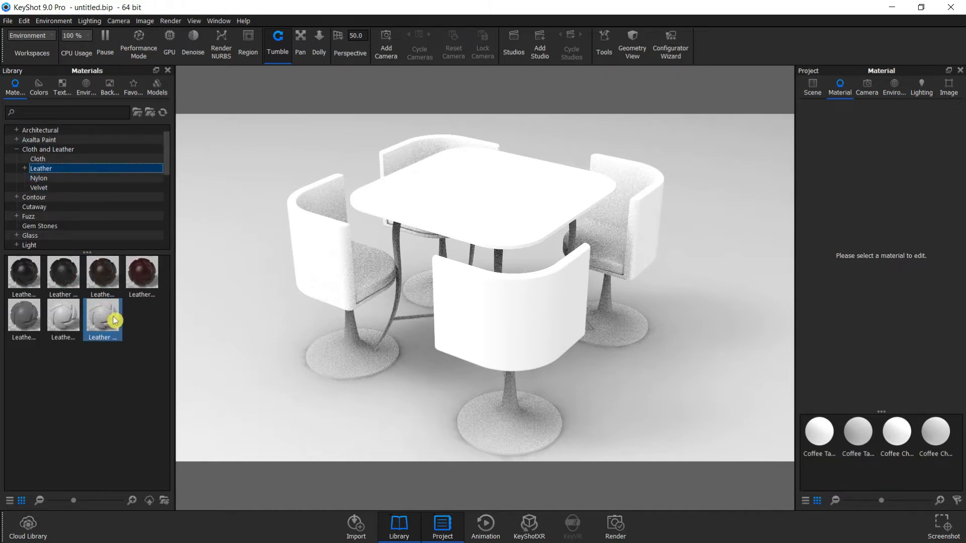
{"action": "left_click_drag", "start_coordinate": [103, 316], "coordinate": [55, 353]}
{"action": "left_click_drag", "start_coordinate": [25, 274], "coordinate": [71, 360]}
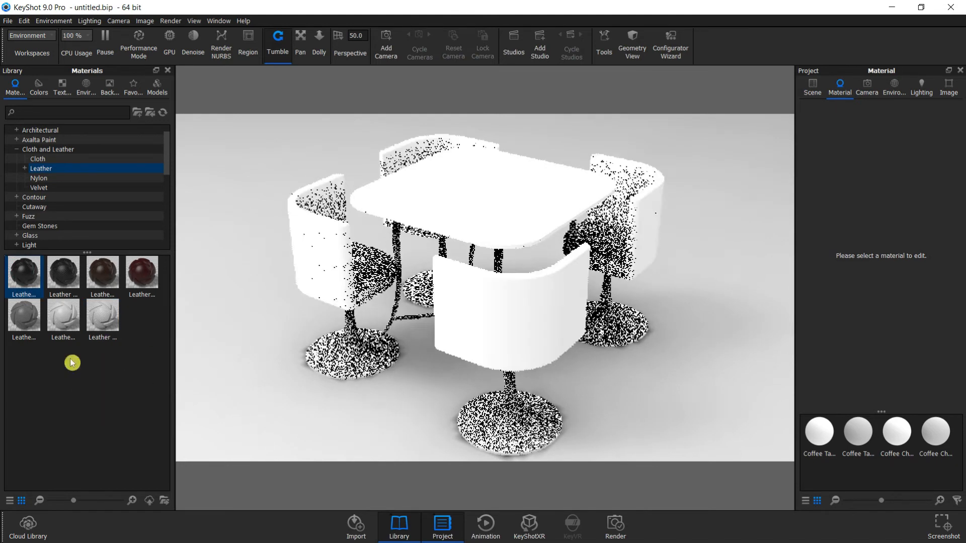
- Unlink the material of each of the four chair seats
{"action": "right_click", "coordinate": [369, 269]}
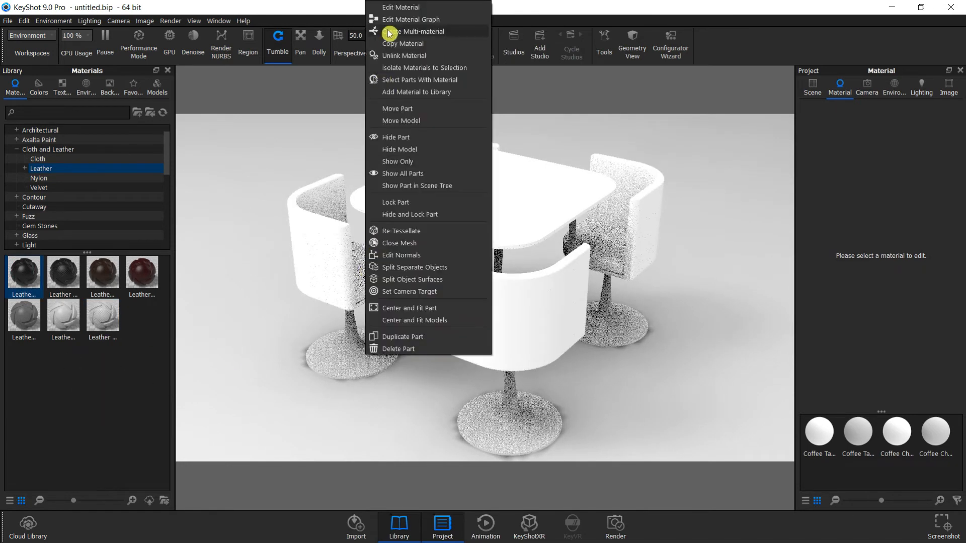
{"action": "left_click", "coordinate": [405, 59]}
{"action": "left_click_drag", "start_coordinate": [423, 243], "coordinate": [510, 348]}
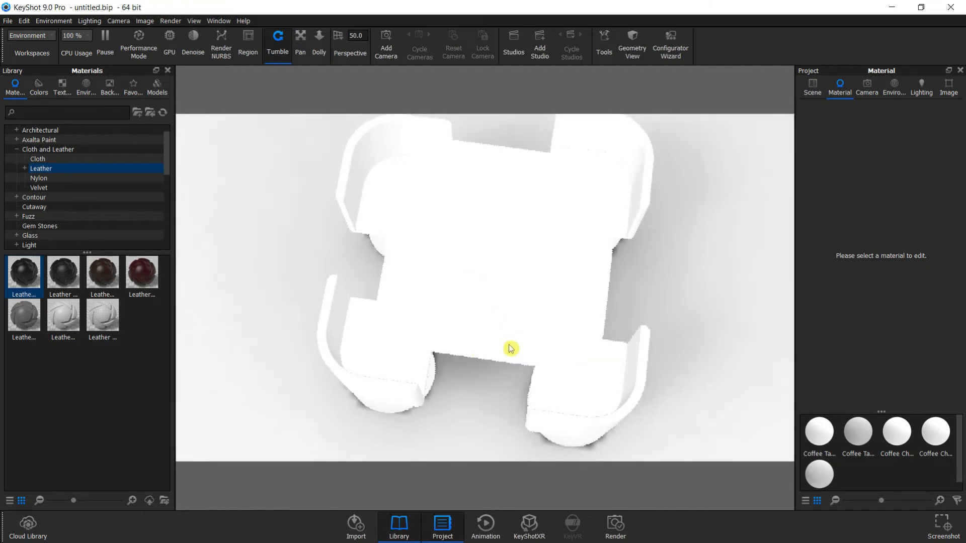
{"action": "right_click", "coordinate": [372, 205]}
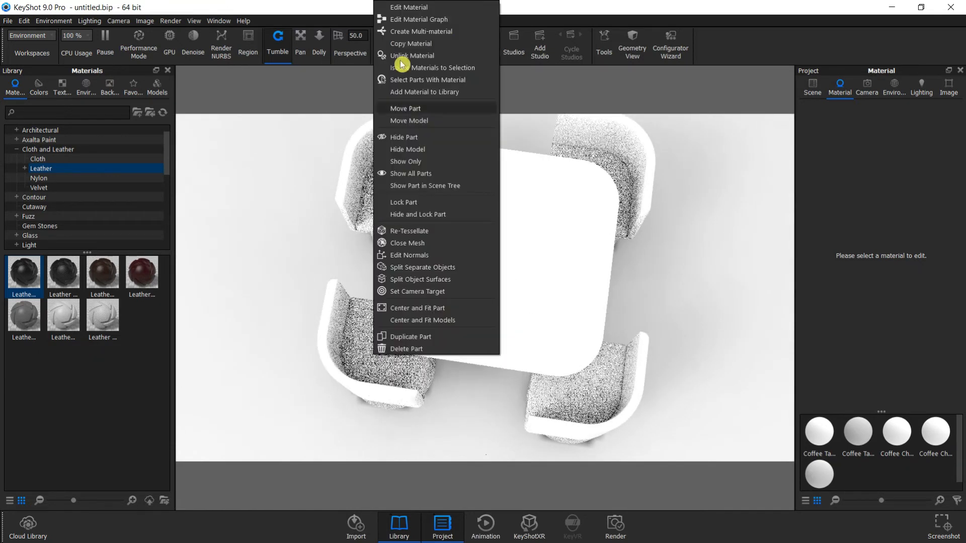
{"action": "left_click", "coordinate": [424, 57]}
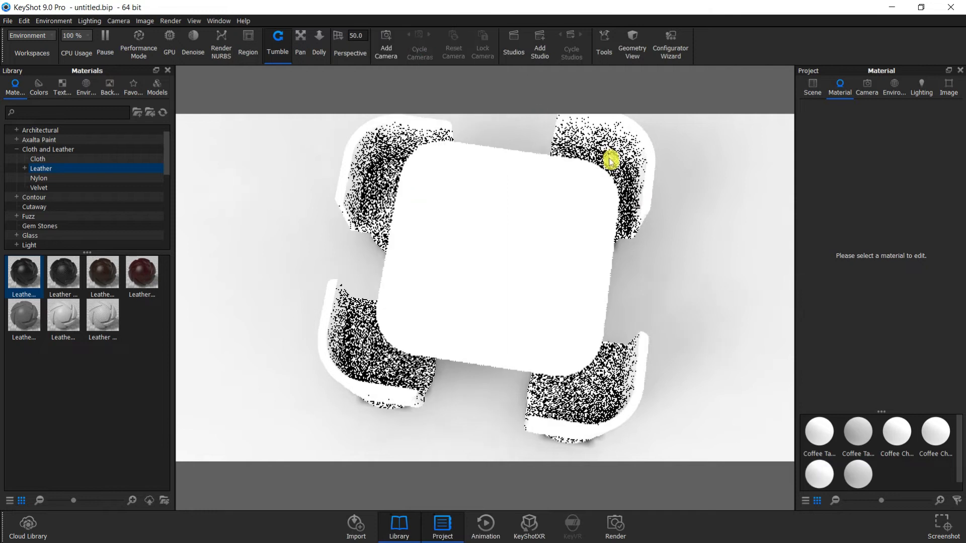
{"action": "right_click", "coordinate": [615, 167]}
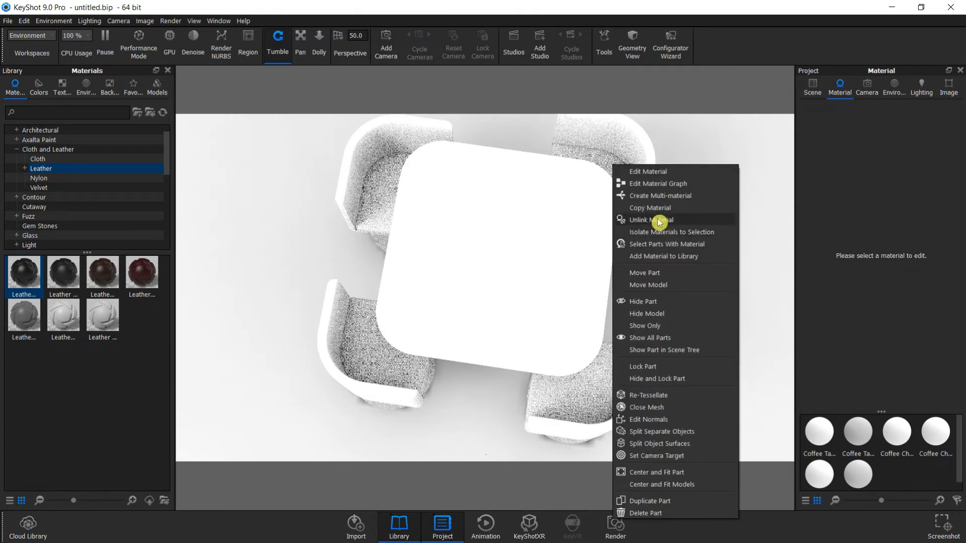
{"action": "left_click", "coordinate": [657, 220]}
{"action": "right_click", "coordinate": [589, 404]}
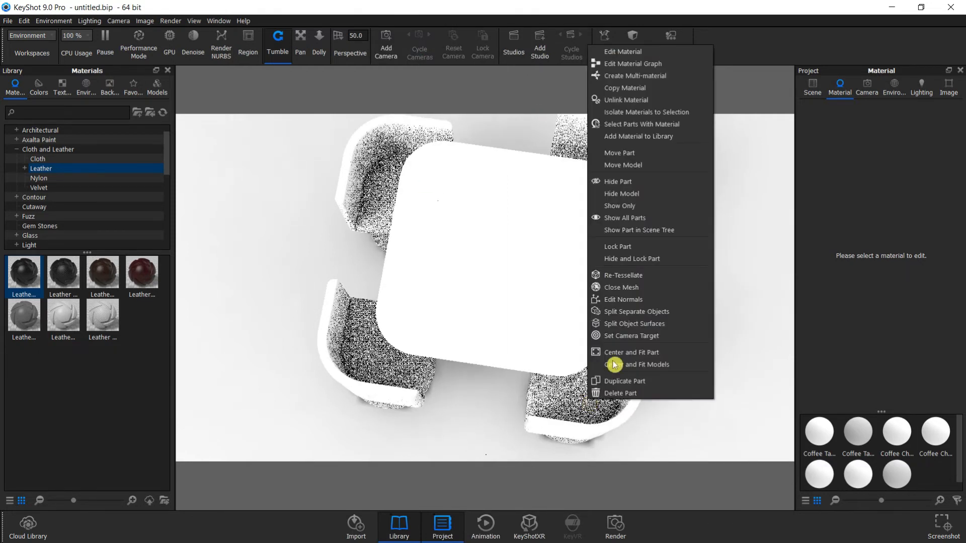
{"action": "left_click", "coordinate": [623, 100]}
- Preview black leather on the chair shells and apply the white leather to them
{"action": "left_click_drag", "start_coordinate": [31, 279], "coordinate": [332, 376]}
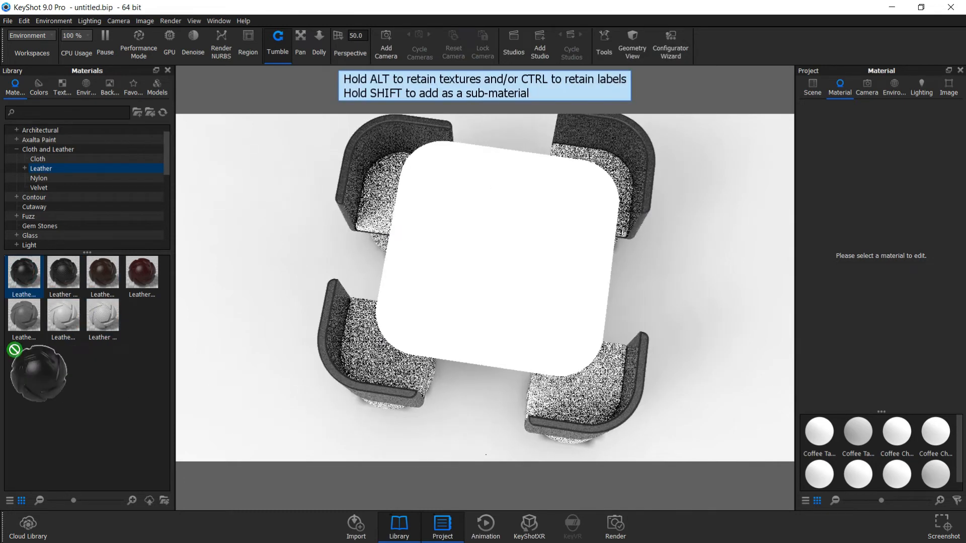
{"action": "left_click_drag", "start_coordinate": [14, 350], "coordinate": [16, 350]}
{"action": "left_click_drag", "start_coordinate": [405, 406], "coordinate": [395, 231]}
{"action": "left_click_drag", "start_coordinate": [101, 333], "coordinate": [352, 312]}
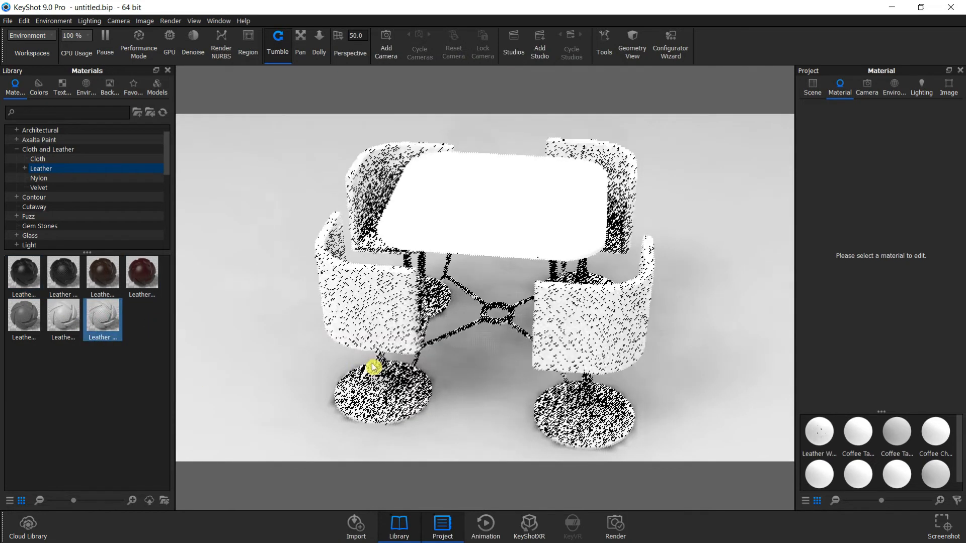
{"action": "left_click_drag", "start_coordinate": [446, 321], "coordinate": [432, 334]}
{"action": "left_click_drag", "start_coordinate": [24, 280], "coordinate": [49, 368]}
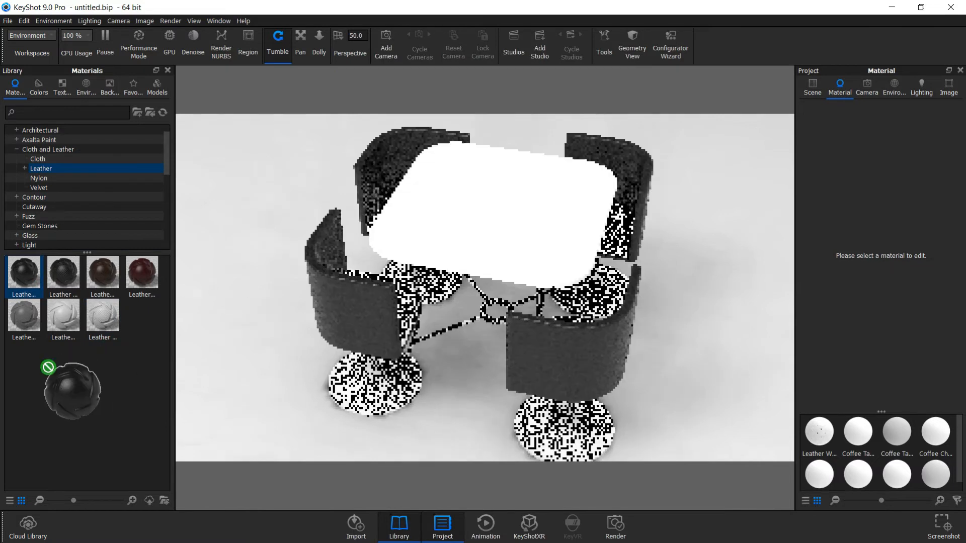
- Unlink the material of the tabletop's central insert
{"action": "right_click", "coordinate": [490, 217]}
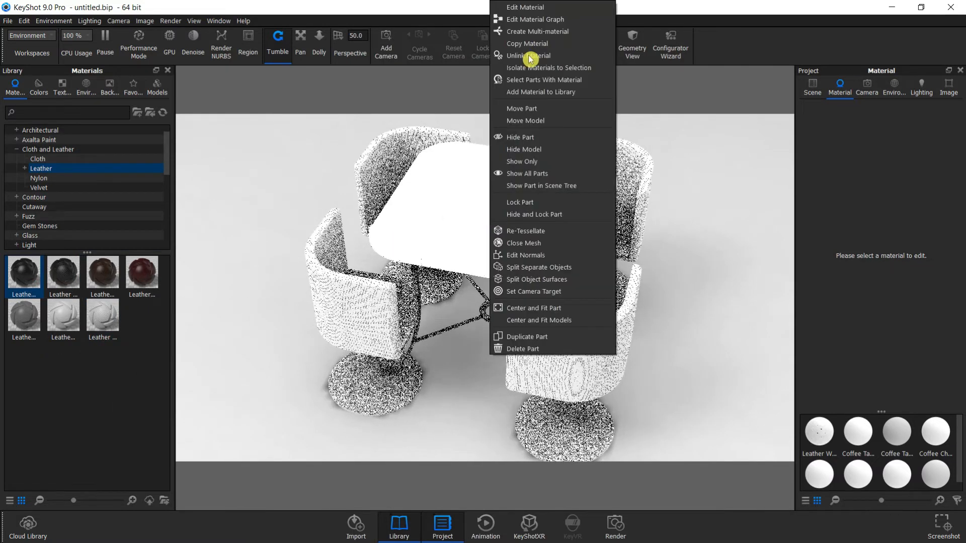
{"action": "left_click", "coordinate": [528, 55]}
{"action": "left_click_drag", "start_coordinate": [22, 276], "coordinate": [68, 400]}
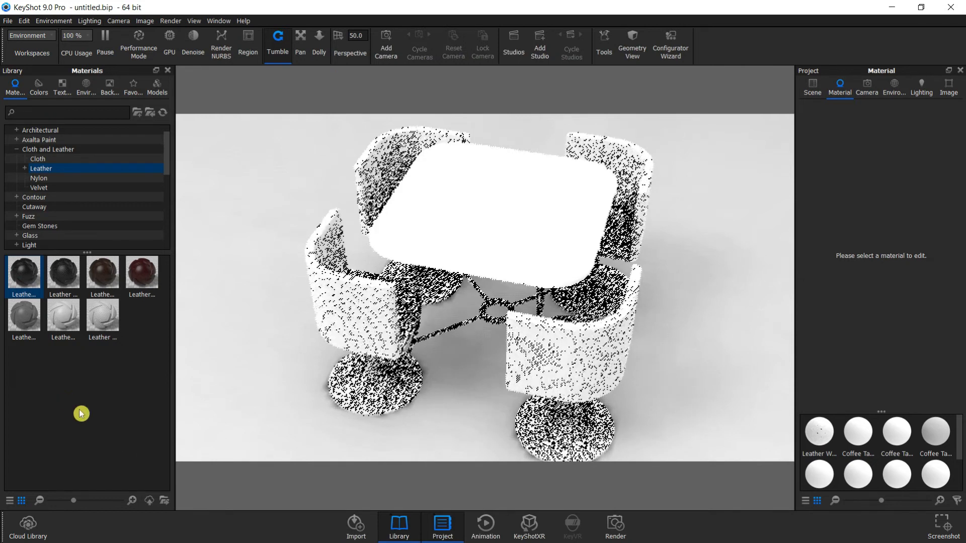
- Find the Anodized Brushed metals and apply the dark grey one to the table's legs and base frame
{"action": "scroll", "coordinate": [42, 221], "scroll_direction": "up", "scroll_amount": 1}
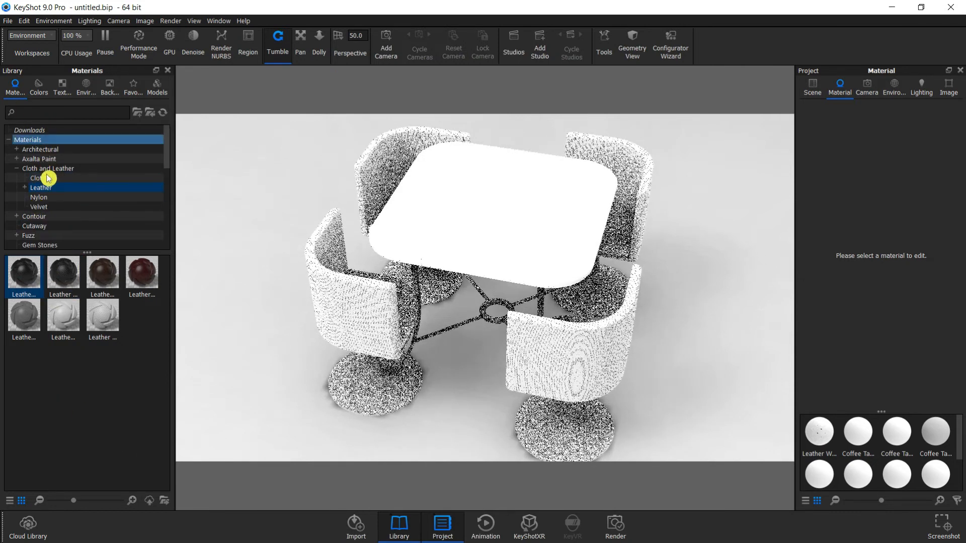
{"action": "scroll", "coordinate": [41, 190], "scroll_direction": "down", "scroll_amount": 1}
{"action": "scroll", "coordinate": [43, 192], "scroll_direction": "down", "scroll_amount": 3}
{"action": "left_click", "coordinate": [17, 178]}
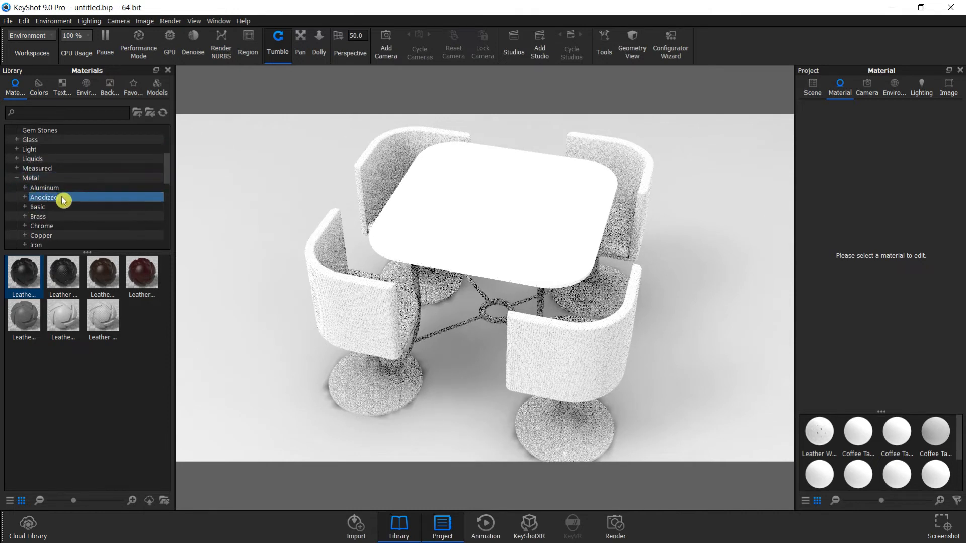
{"action": "scroll", "coordinate": [106, 413], "scroll_direction": "down", "scroll_amount": 1}
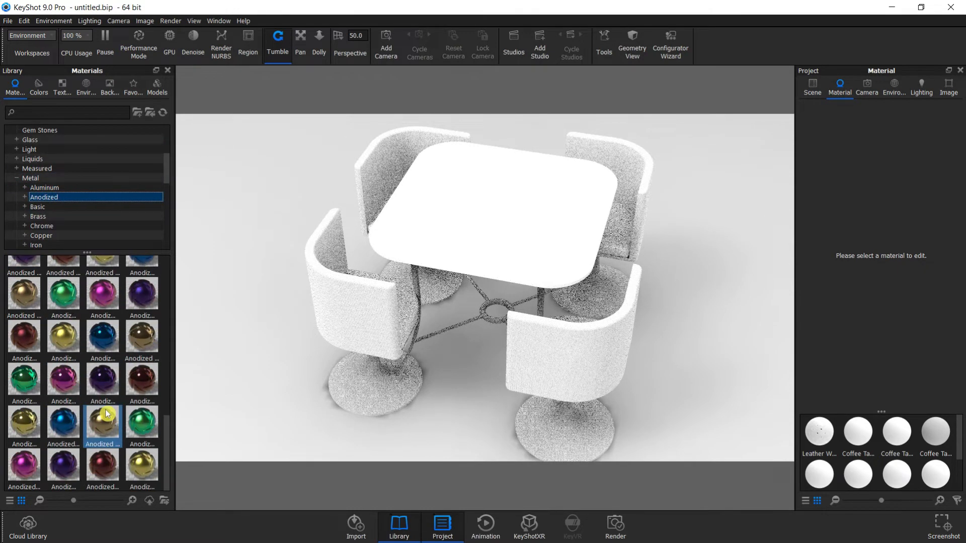
{"action": "scroll", "coordinate": [107, 413], "scroll_direction": "up", "scroll_amount": 8}
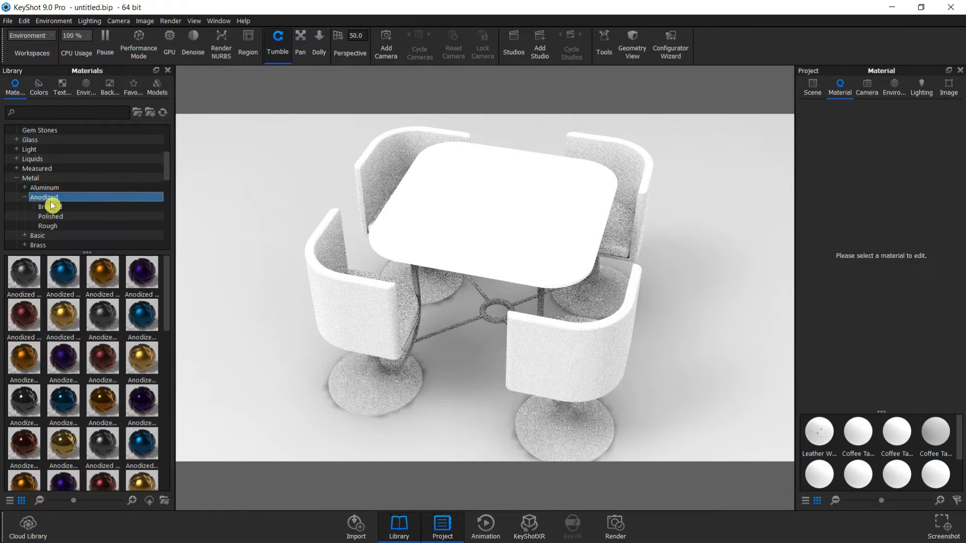
{"action": "left_click", "coordinate": [51, 207]}
{"action": "left_click", "coordinate": [58, 219]}
{"action": "left_click", "coordinate": [63, 226]}
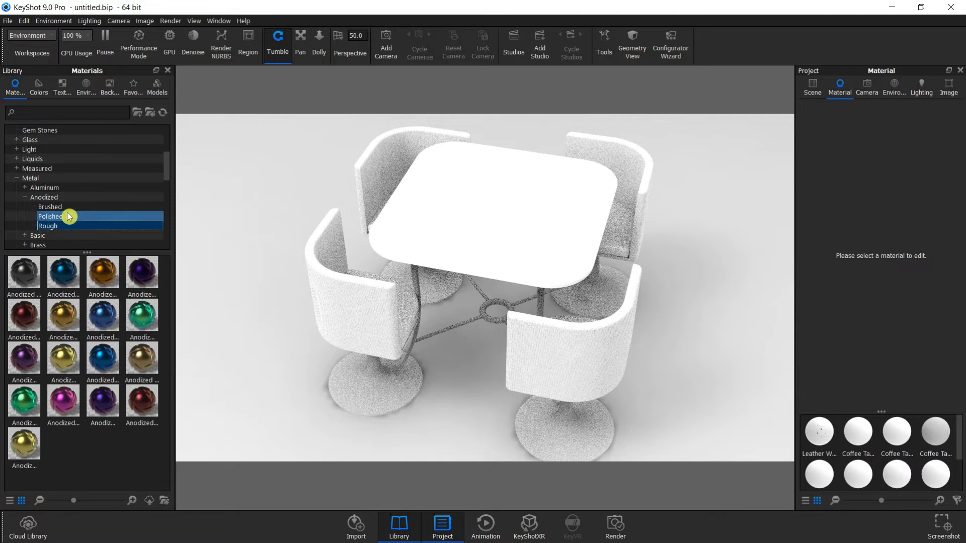
{"action": "left_click", "coordinate": [51, 207]}
{"action": "mouse_move", "coordinate": [24, 272]}
{"action": "left_mouse_down"}
{"action": "mouse_move", "coordinate": [377, 343]}
{"action": "mouse_move", "coordinate": [460, 326]}
{"action": "left_mouse_up"}
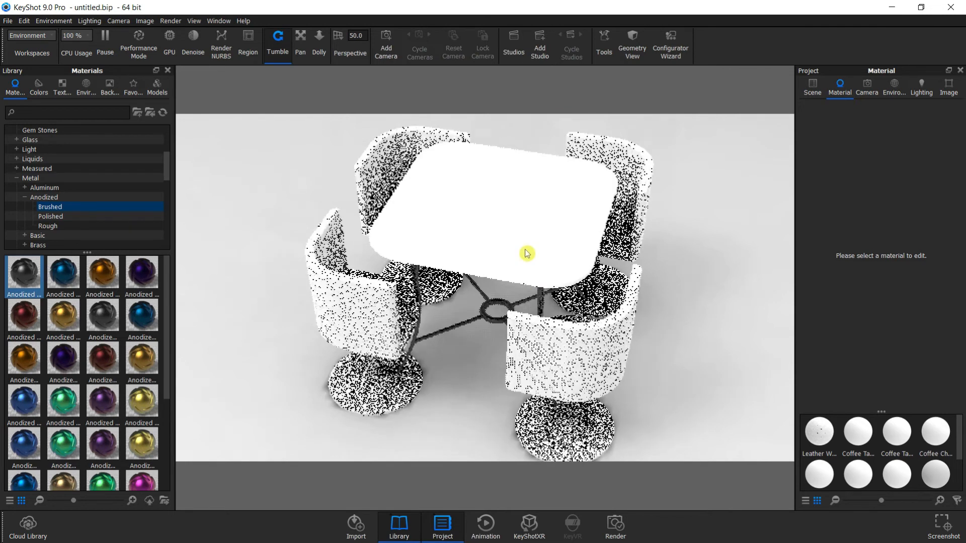
- Look through the Stainless Steel and Precious metals and apply Platinum Polished to the chair pedestals
{"action": "scroll", "coordinate": [77, 379], "scroll_direction": "down", "scroll_amount": 3}
{"action": "left_click", "coordinate": [77, 380]}
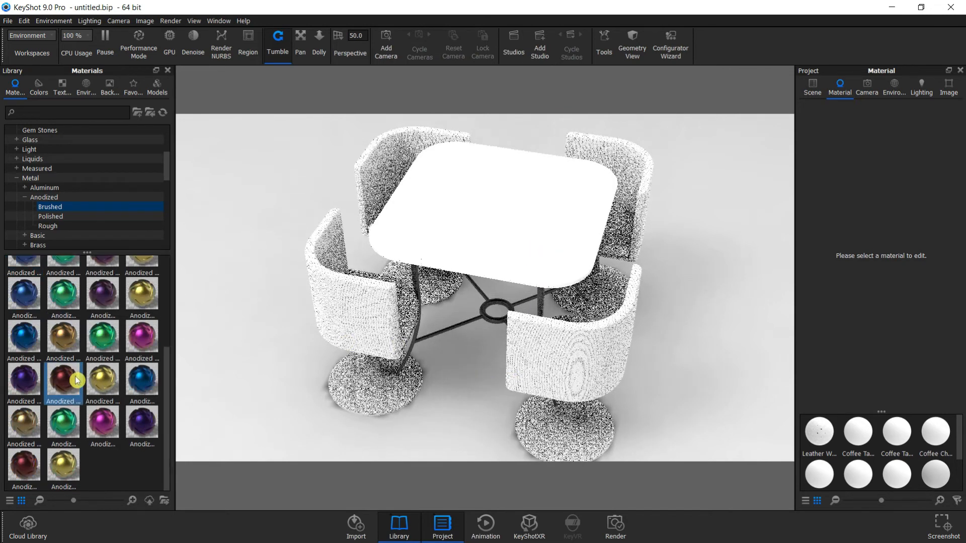
{"action": "scroll", "coordinate": [58, 217], "scroll_direction": "down", "scroll_amount": 4}
{"action": "scroll", "coordinate": [60, 236], "scroll_direction": "down", "scroll_amount": 2}
{"action": "left_click", "coordinate": [76, 158]}
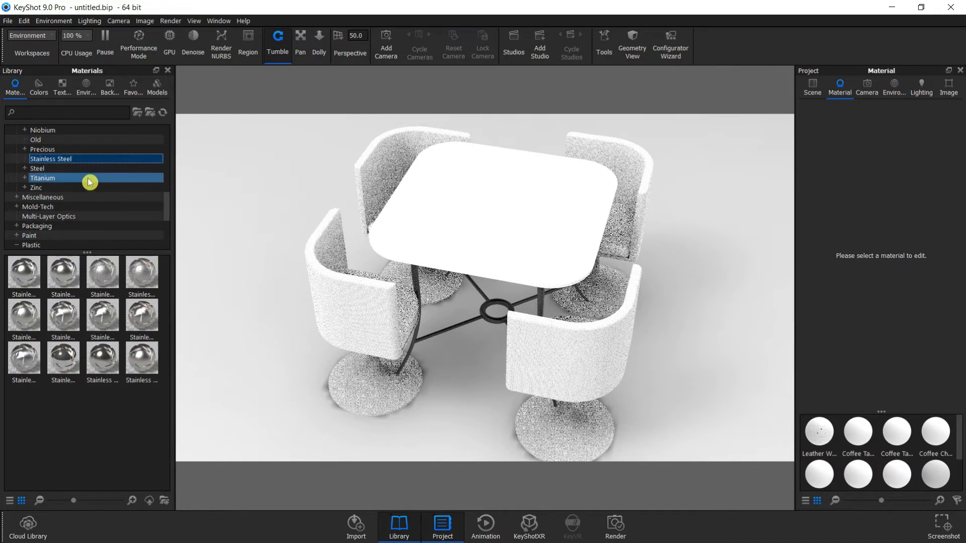
{"action": "scroll", "coordinate": [88, 181], "scroll_direction": "up", "scroll_amount": 1}
{"action": "left_click", "coordinate": [59, 178]}
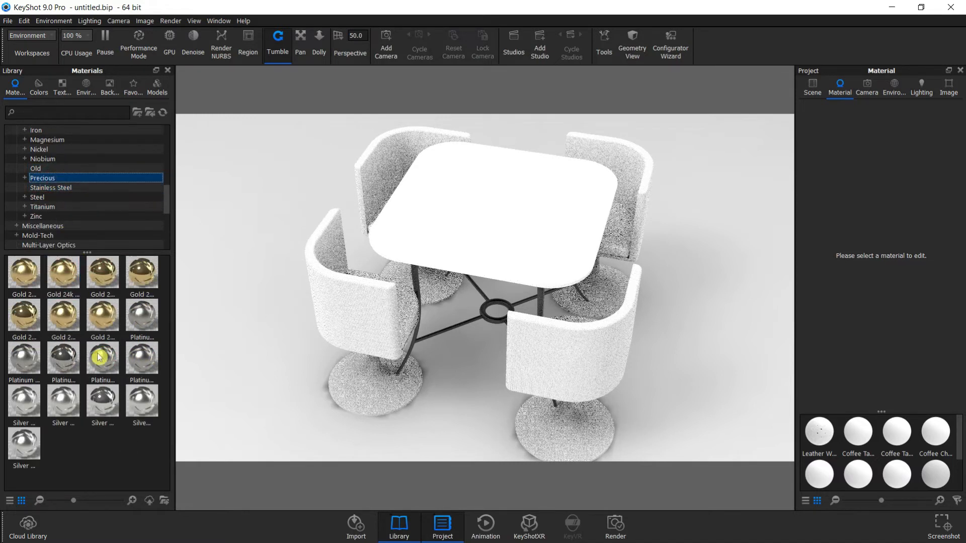
{"action": "mouse_move", "coordinate": [140, 319]}
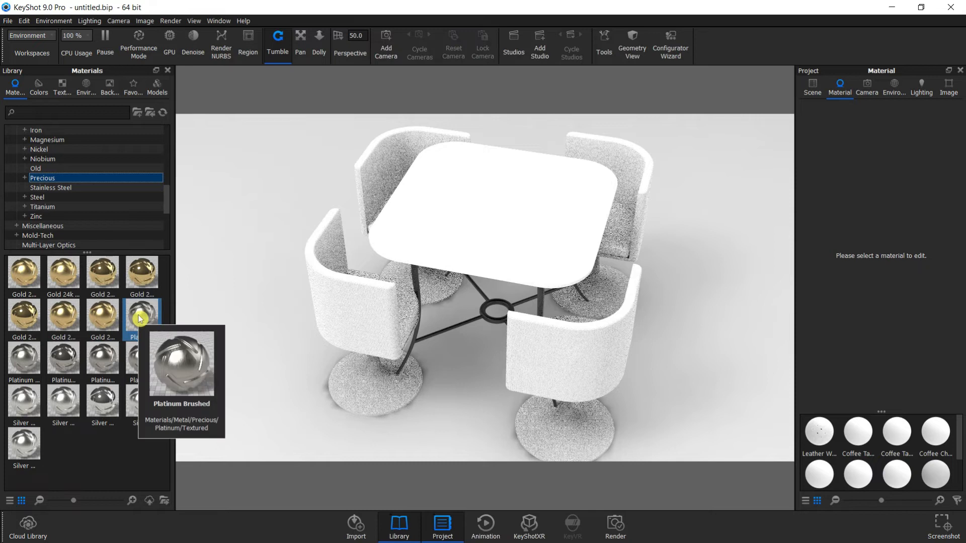
{"action": "mouse_move", "coordinate": [63, 358]}
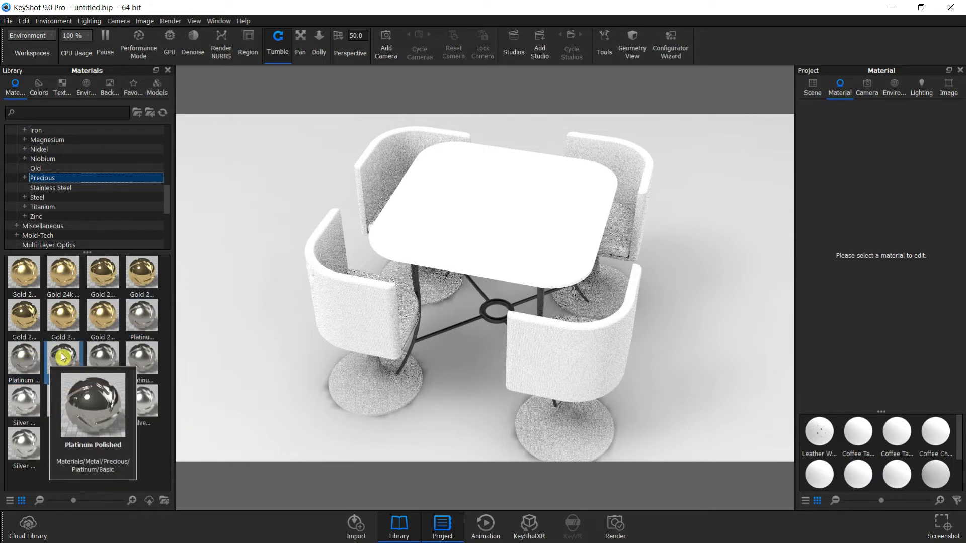
{"action": "left_click_drag", "start_coordinate": [63, 357], "coordinate": [365, 413]}
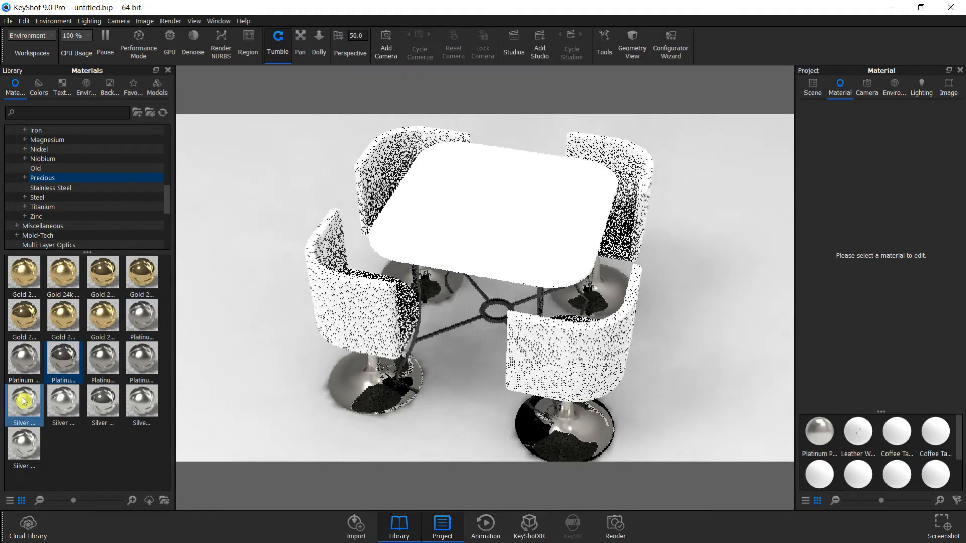
- Try a Silver material on the chair pedestals and restore Platinum Polished
{"action": "left_click_drag", "start_coordinate": [103, 401], "coordinate": [376, 396]}
{"action": "left_click", "coordinate": [94, 364]}
{"action": "left_click_drag", "start_coordinate": [56, 359], "coordinate": [355, 393]}
{"action": "left_click_drag", "start_coordinate": [355, 392], "coordinate": [364, 395]}
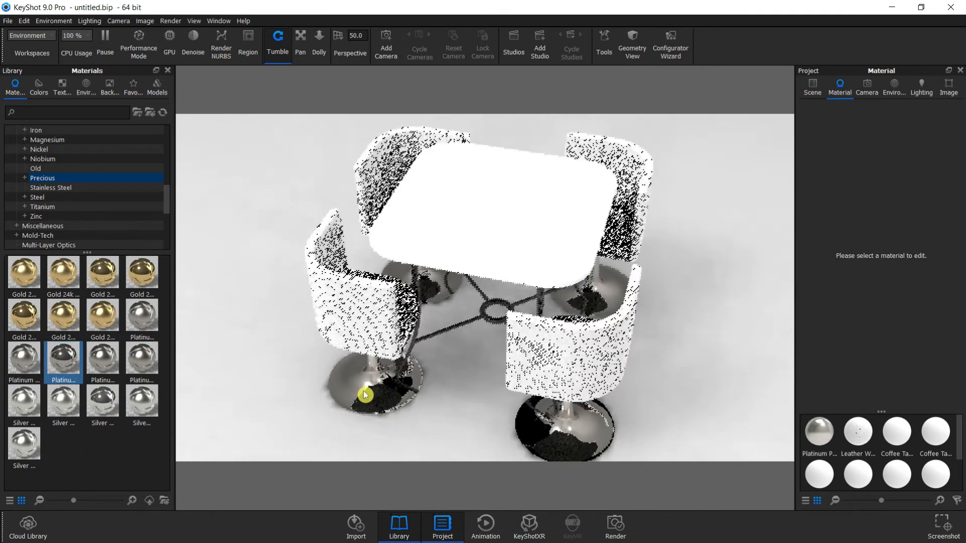
- Edit the chair pedestals' Platinum Polished material and set its roughness to 0.0333
{"action": "right_click", "coordinate": [363, 391]}
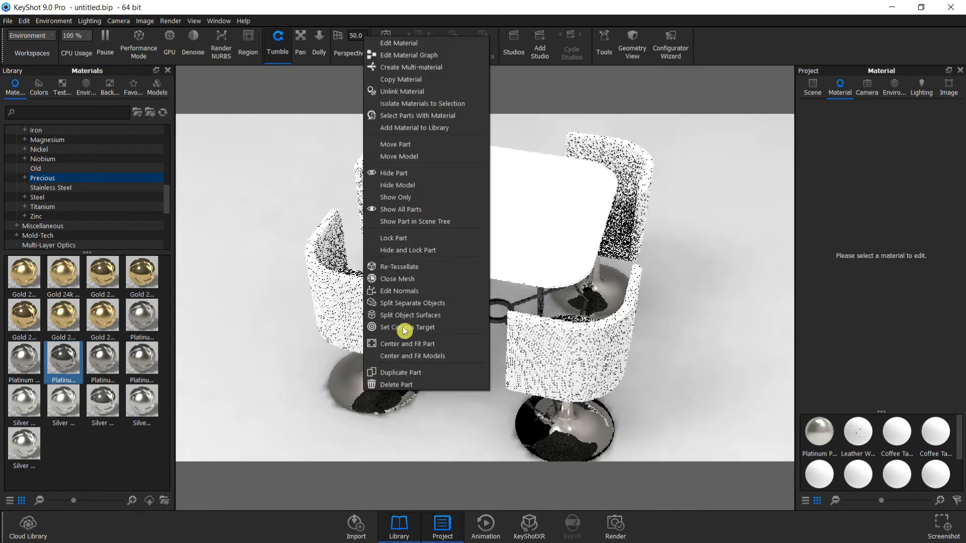
{"action": "left_click", "coordinate": [403, 44]}
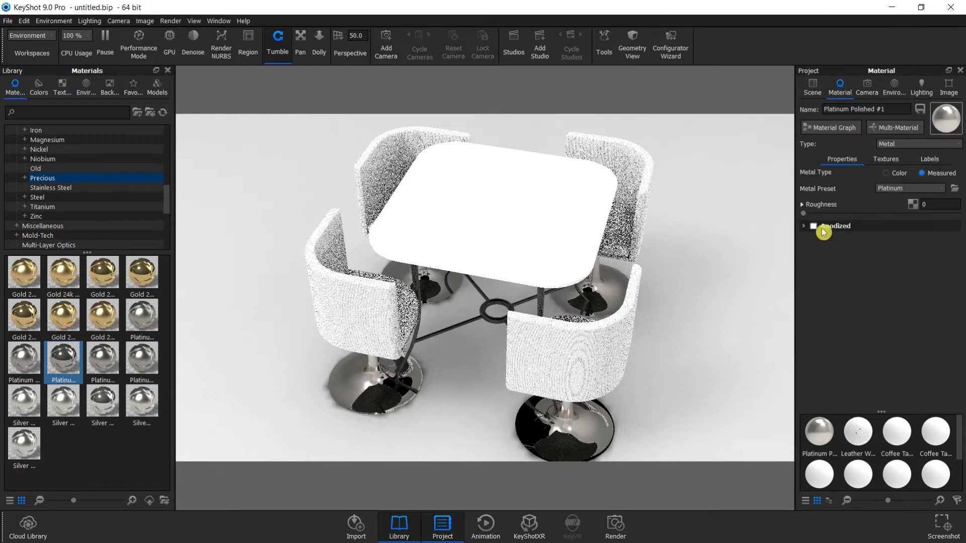
{"action": "left_click_drag", "start_coordinate": [803, 213], "coordinate": [820, 216]}
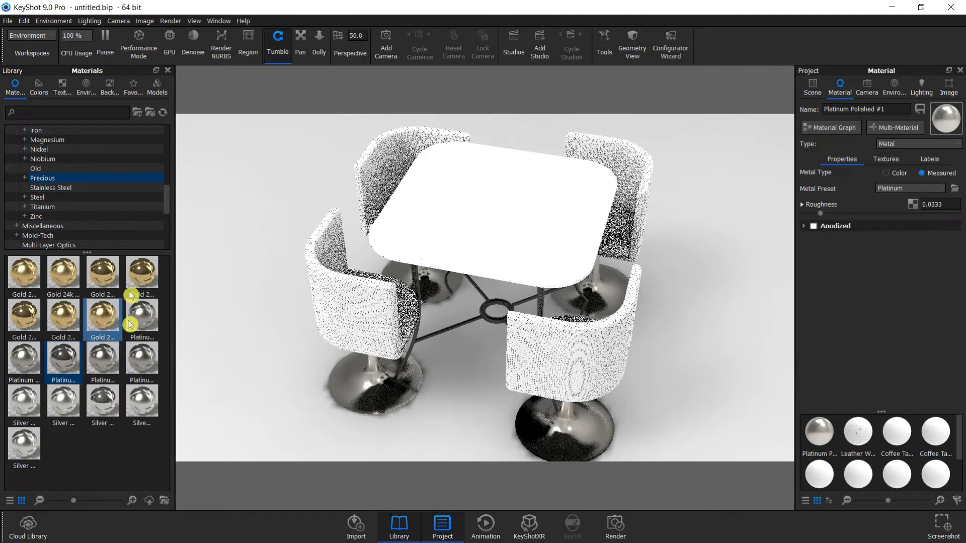
- Browse the Titanium metals and the other library categories for a suitable tabletop finish
{"action": "left_click", "coordinate": [55, 207]}
{"action": "scroll", "coordinate": [60, 208], "scroll_direction": "down", "scroll_amount": 3}
{"action": "scroll", "coordinate": [67, 237], "scroll_direction": "down", "scroll_amount": 3}
{"action": "scroll", "coordinate": [67, 227], "scroll_direction": "up", "scroll_amount": 6}
{"action": "scroll", "coordinate": [66, 229], "scroll_direction": "up", "scroll_amount": 10}
{"action": "left_click", "coordinate": [59, 179]}
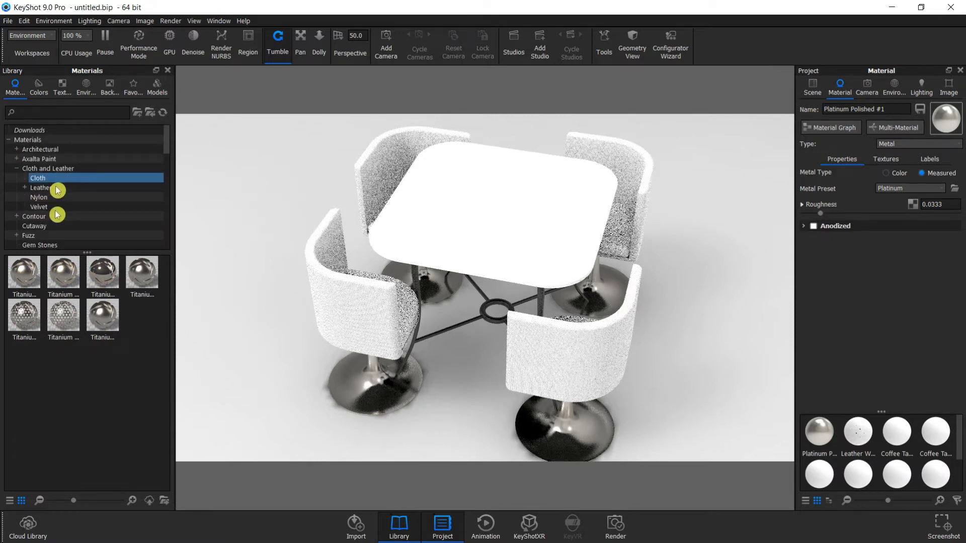
{"action": "scroll", "coordinate": [61, 191], "scroll_direction": "down", "scroll_amount": 4}
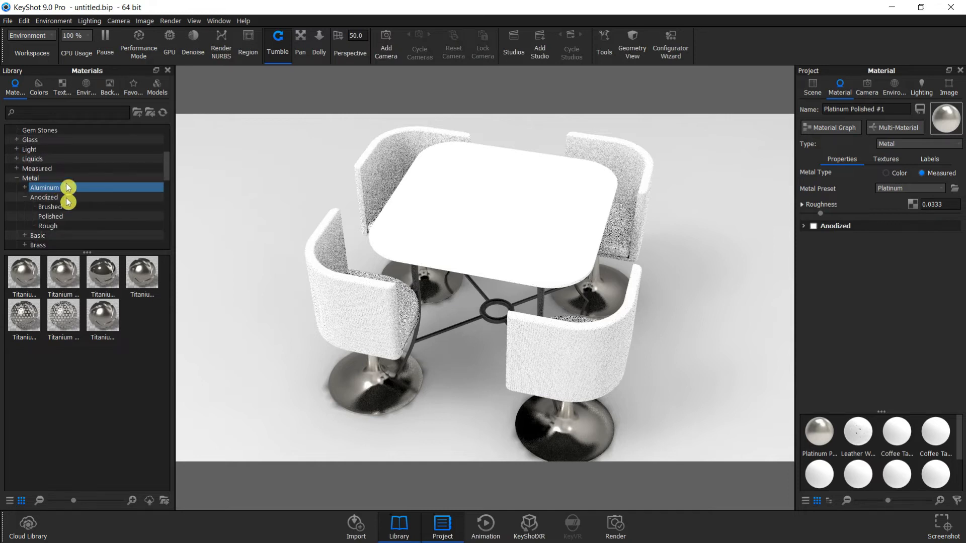
{"action": "scroll", "coordinate": [67, 206], "scroll_direction": "down", "scroll_amount": 6}
{"action": "scroll", "coordinate": [64, 201], "scroll_direction": "down", "scroll_amount": 2}
- Apply the white textured Hard plastic to the outer part of the tabletop
{"action": "double_click", "coordinate": [65, 212]}
{"action": "scroll", "coordinate": [64, 215], "scroll_direction": "down", "scroll_amount": 2}
{"action": "left_click", "coordinate": [60, 197]}
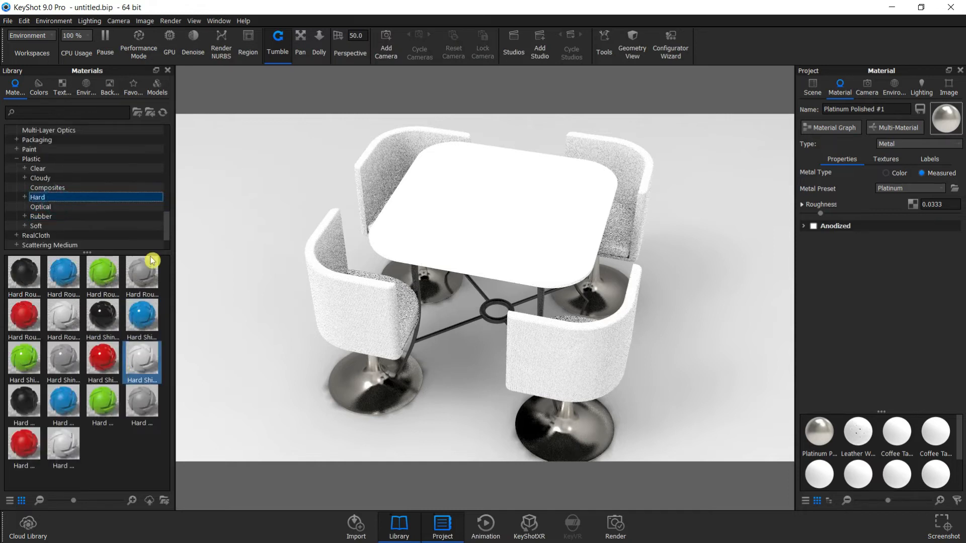
{"action": "left_click", "coordinate": [66, 452]}
{"action": "left_click_drag", "start_coordinate": [60, 439], "coordinate": [113, 447]}
{"action": "left_click_drag", "start_coordinate": [103, 402], "coordinate": [394, 243]}
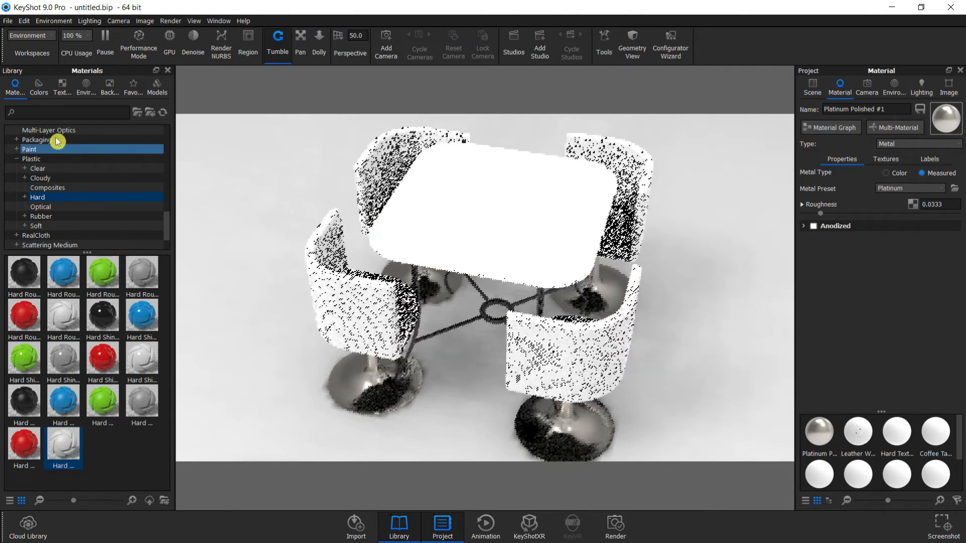
- Expand the Glass materials and apply the clear Solid Glass to the tabletop's central insert
{"action": "scroll", "coordinate": [50, 181], "scroll_direction": "up", "scroll_amount": 6}
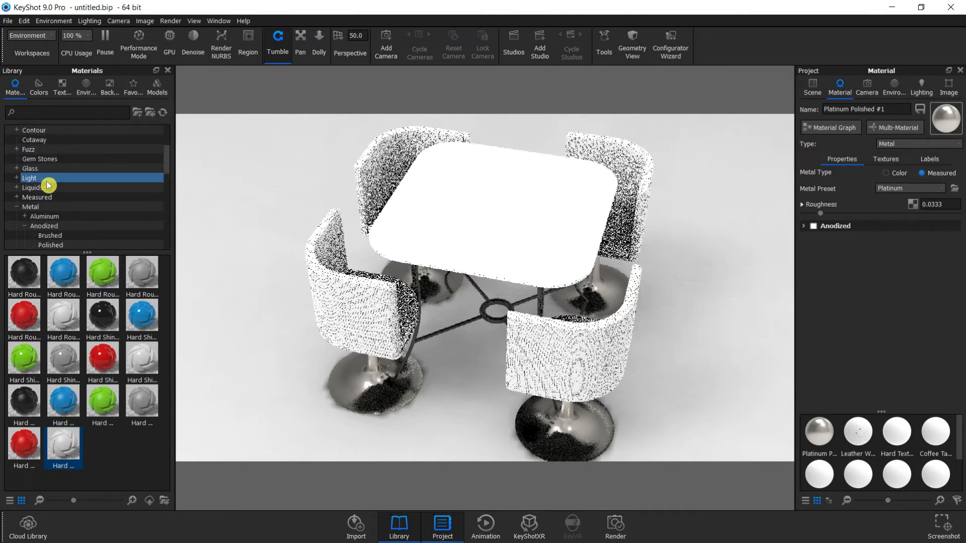
{"action": "left_click", "coordinate": [30, 168]}
{"action": "left_click", "coordinate": [17, 168]}
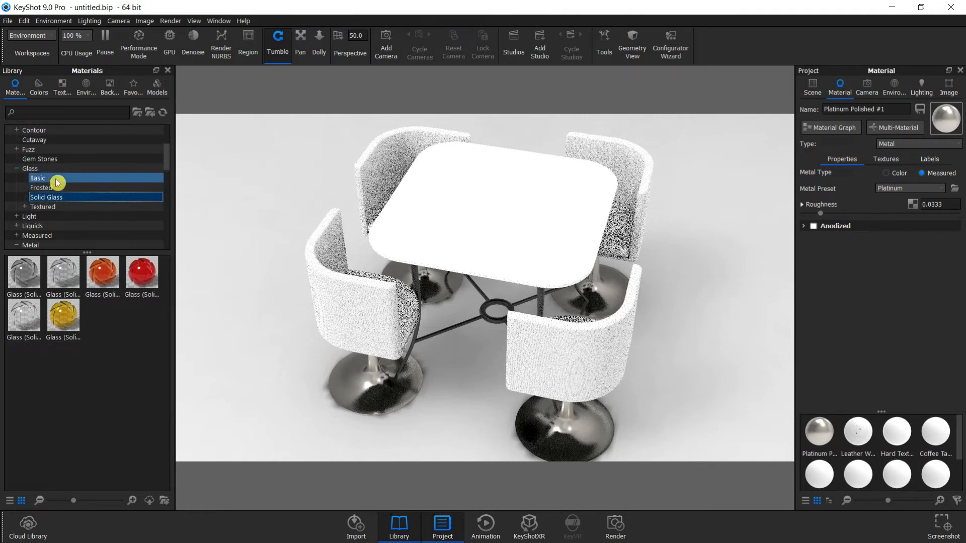
{"action": "left_click", "coordinate": [64, 187]}
{"action": "left_click", "coordinate": [38, 178]}
{"action": "left_click_drag", "start_coordinate": [23, 274], "coordinate": [493, 218]}
{"action": "left_click", "coordinate": [64, 196]}
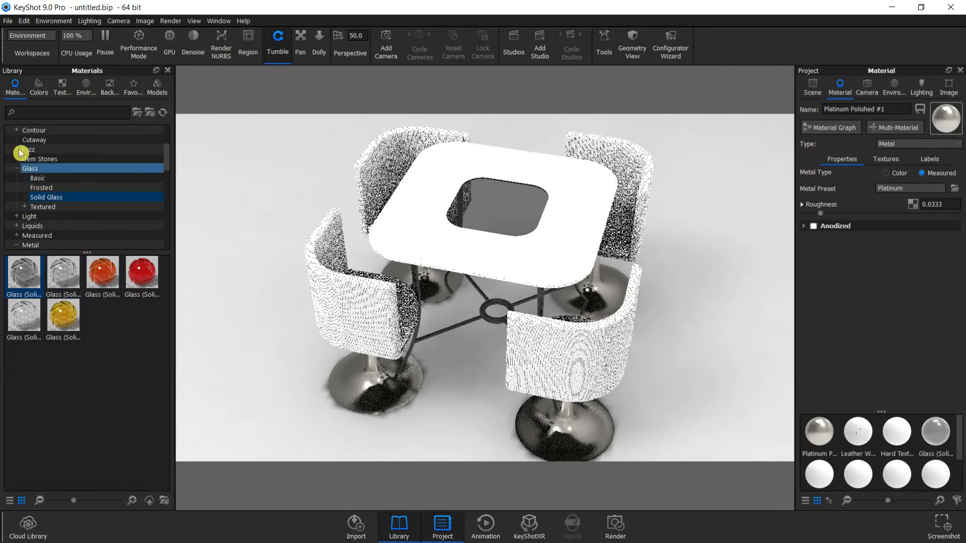
- Browse the Cloth and Leather and RealCloth library categories for a material to use on the chair seats
{"action": "scroll", "coordinate": [34, 191], "scroll_direction": "down", "scroll_amount": 7}
{"action": "scroll", "coordinate": [52, 226], "scroll_direction": "down", "scroll_amount": 2}
{"action": "scroll", "coordinate": [72, 216], "scroll_direction": "up", "scroll_amount": 12}
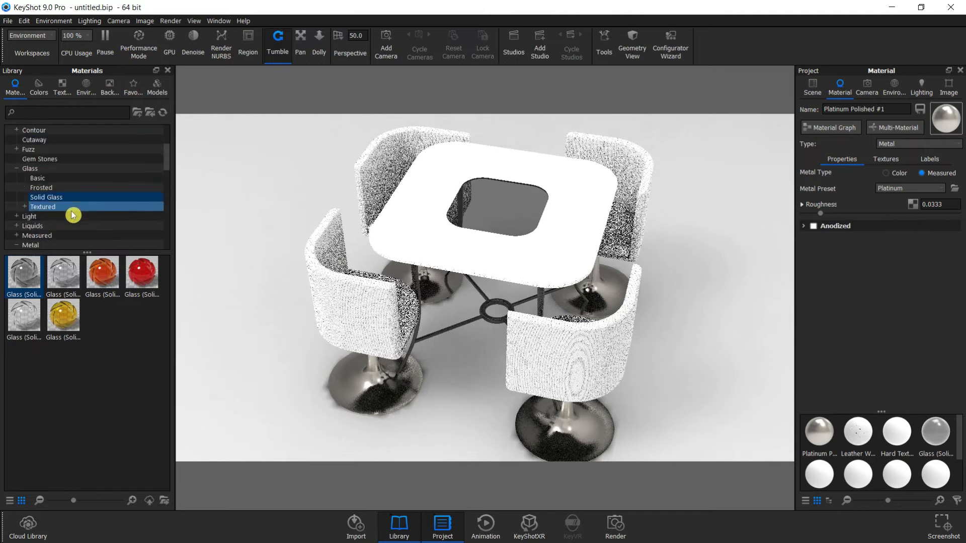
{"action": "left_click", "coordinate": [64, 173]}
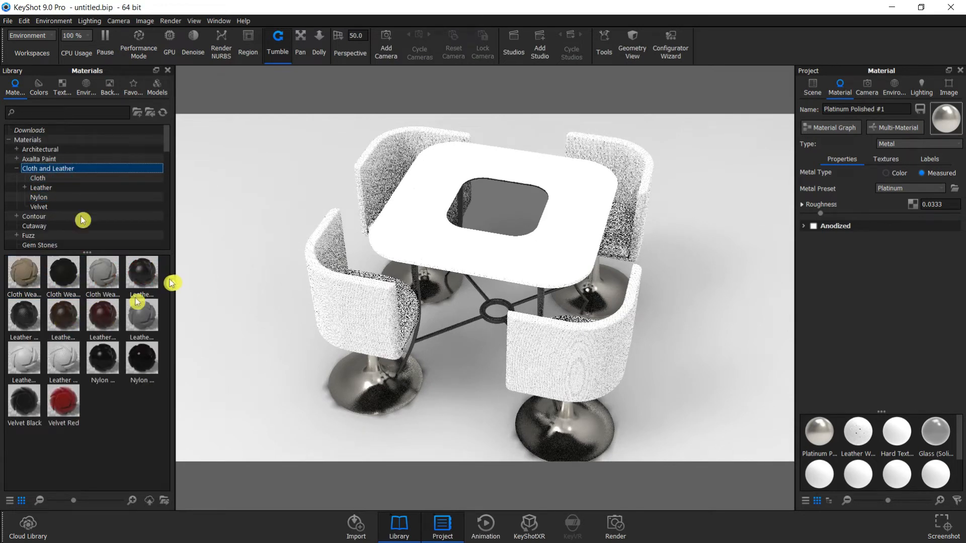
{"action": "left_click", "coordinate": [44, 188]}
{"action": "left_click", "coordinate": [52, 197]}
{"action": "left_click", "coordinate": [58, 207]}
{"action": "scroll", "coordinate": [60, 209], "scroll_direction": "down", "scroll_amount": 10}
{"action": "scroll", "coordinate": [63, 208], "scroll_direction": "down", "scroll_amount": 6}
{"action": "left_click", "coordinate": [54, 198]}
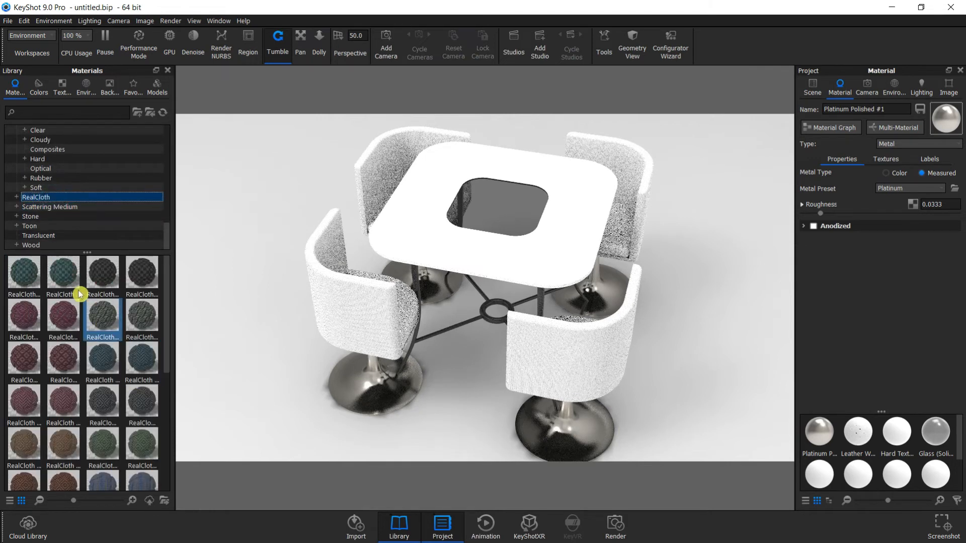
{"action": "mouse_move", "coordinate": [66, 281]}
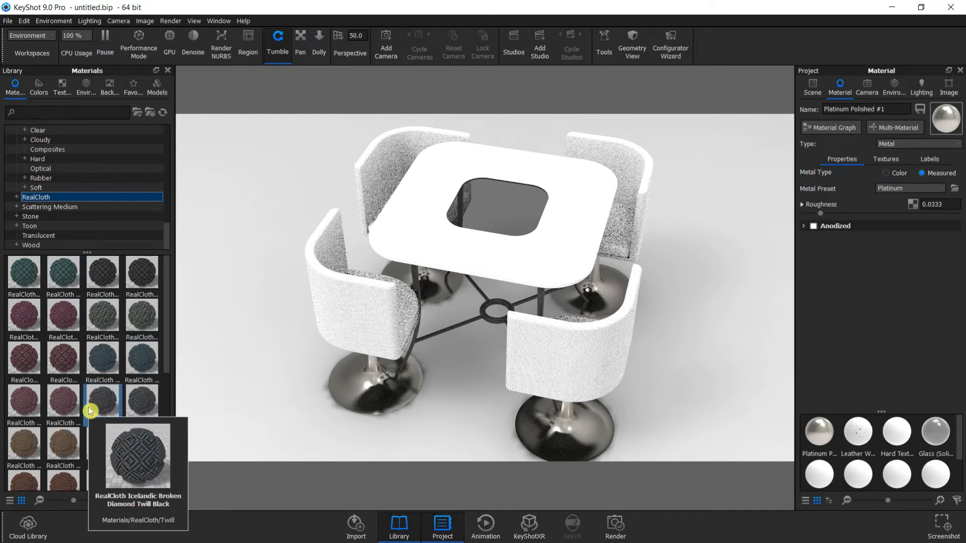
- Expand the Leather category and compare its Perforated materials with the Cloth, Nylon and Velvet ones
{"action": "scroll", "coordinate": [85, 177], "scroll_direction": "up", "scroll_amount": 4}
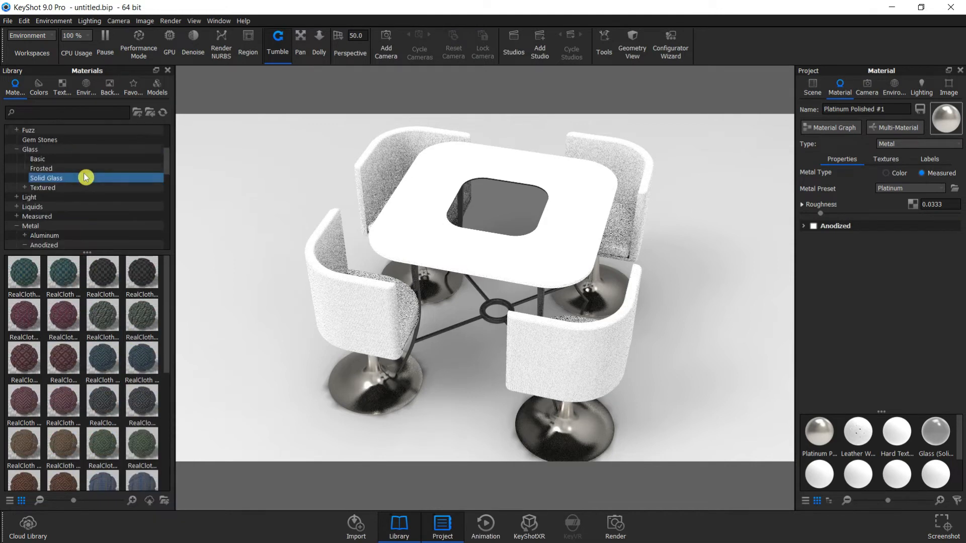
{"action": "scroll", "coordinate": [75, 178], "scroll_direction": "up", "scroll_amount": 6}
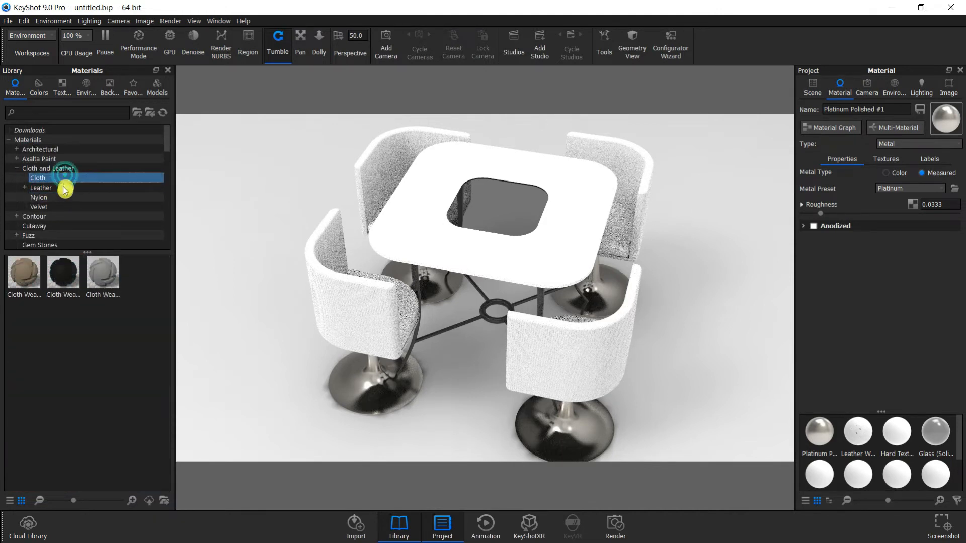
{"action": "left_click", "coordinate": [25, 187]}
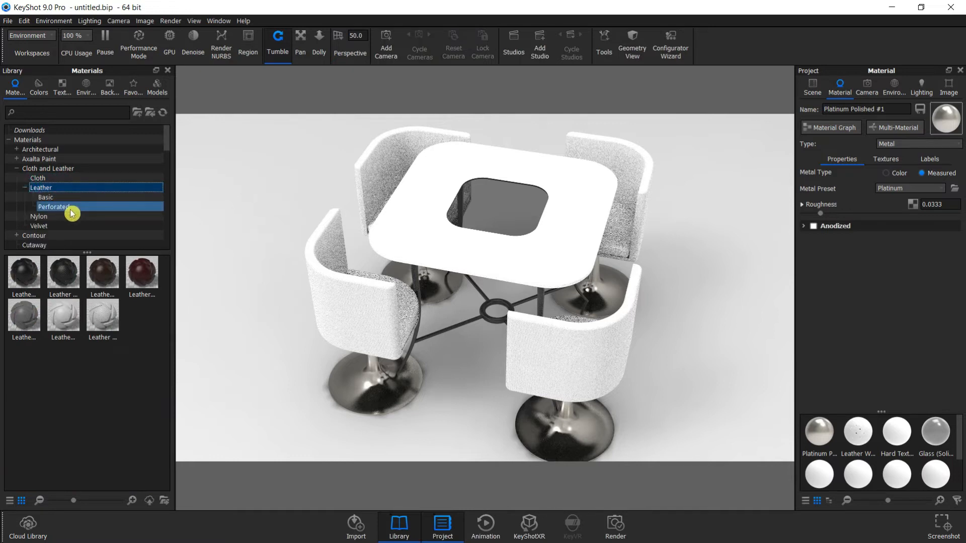
{"action": "left_click", "coordinate": [76, 178]}
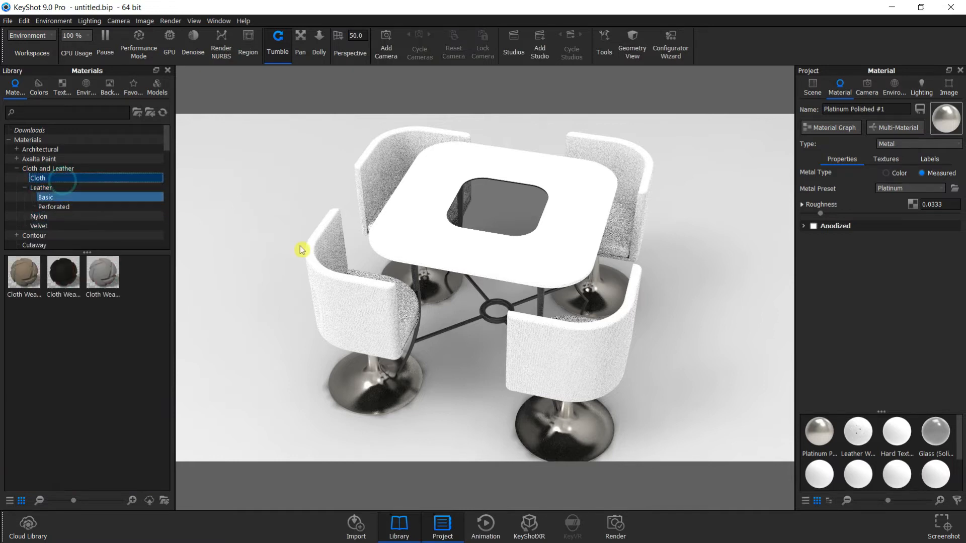
{"action": "left_click", "coordinate": [89, 224]}
{"action": "left_click", "coordinate": [87, 216]}
{"action": "left_click", "coordinate": [85, 206]}
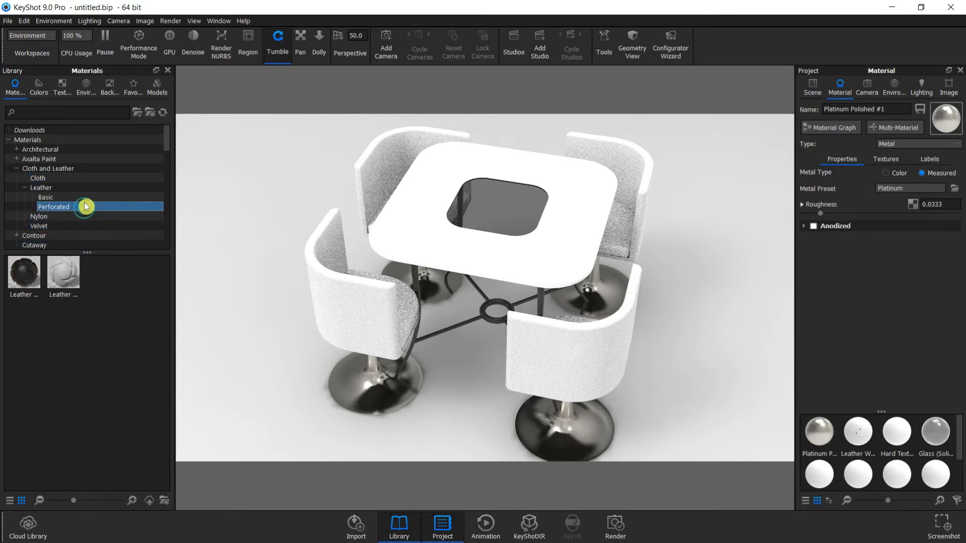
- Apply the white perforated leather to the upper-left chair's seat without linking duplicates, and open that seat material for editing
{"action": "left_click", "coordinate": [83, 189]}
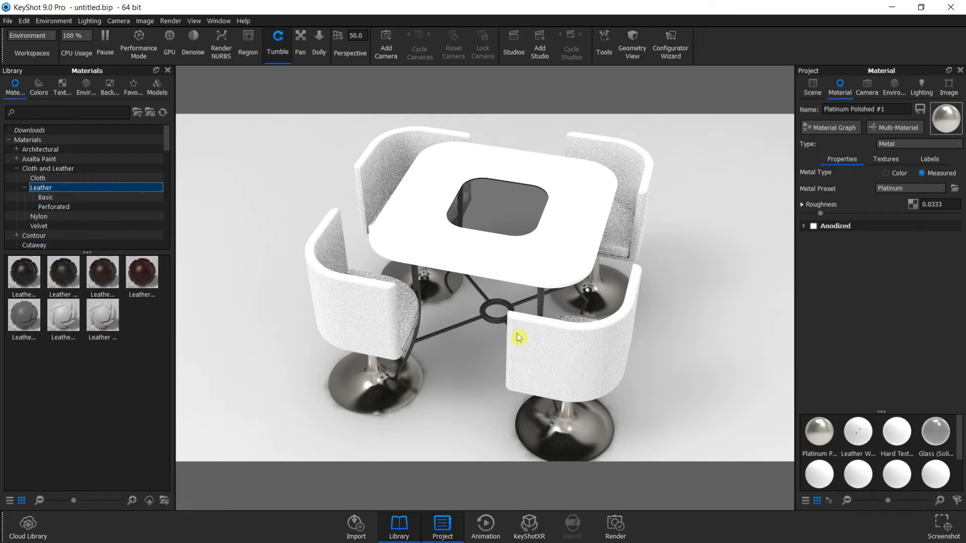
{"action": "left_click_drag", "start_coordinate": [486, 348], "coordinate": [472, 401]}
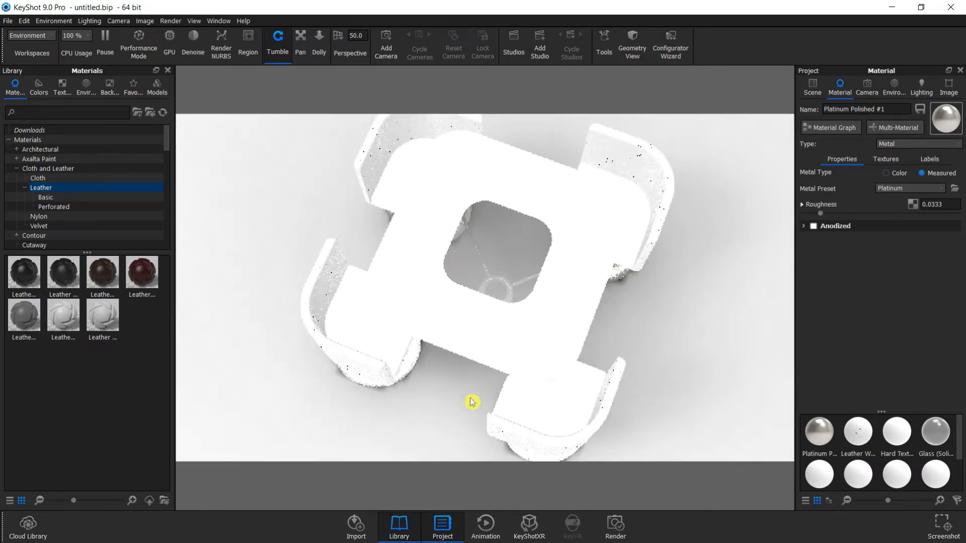
{"action": "left_click_drag", "start_coordinate": [63, 272], "coordinate": [389, 187]}
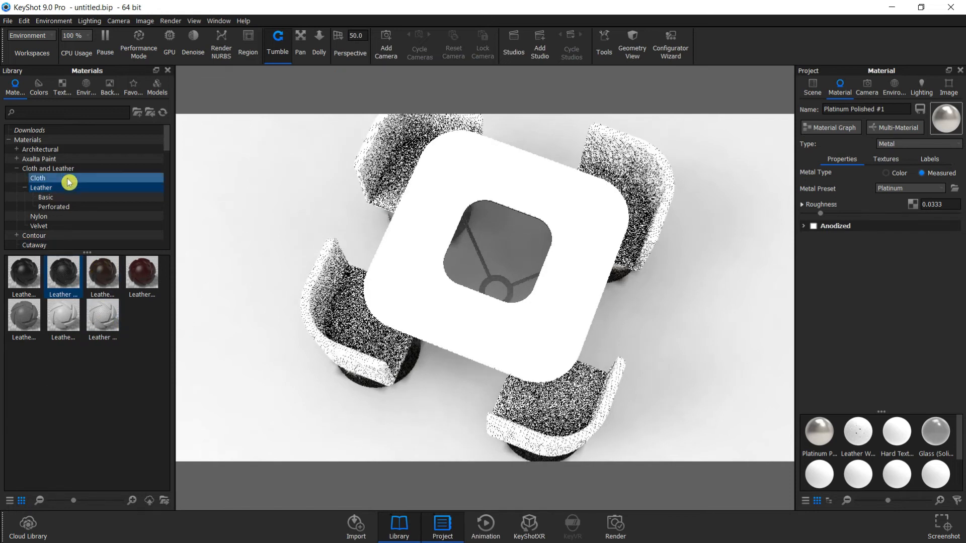
{"action": "left_click_drag", "start_coordinate": [102, 316], "coordinate": [390, 192]}
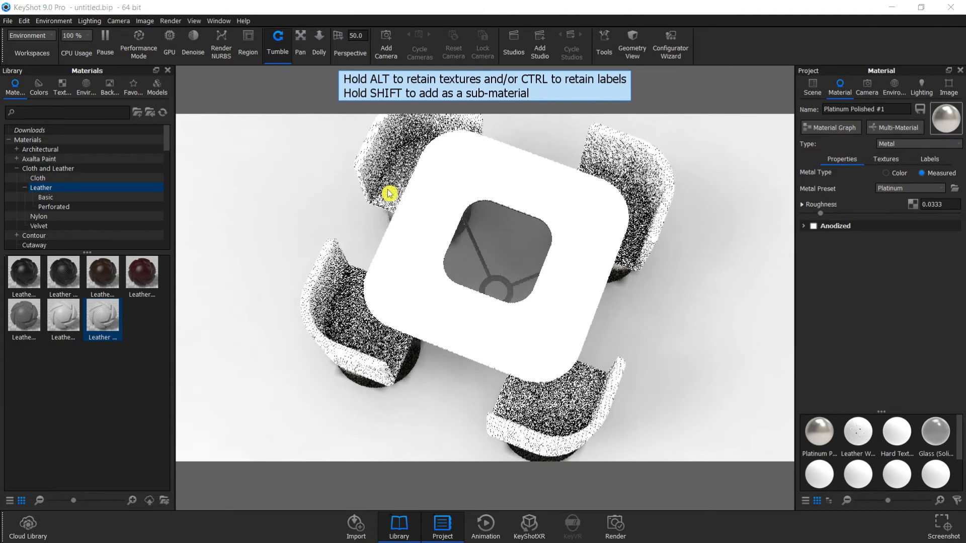
{"action": "left_click", "coordinate": [598, 291]}
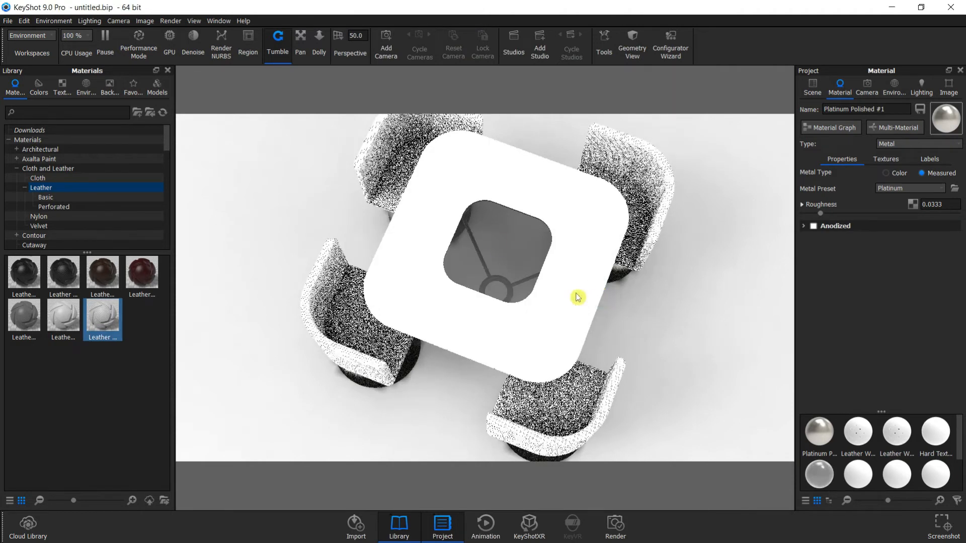
{"action": "right_click", "coordinate": [396, 189]}
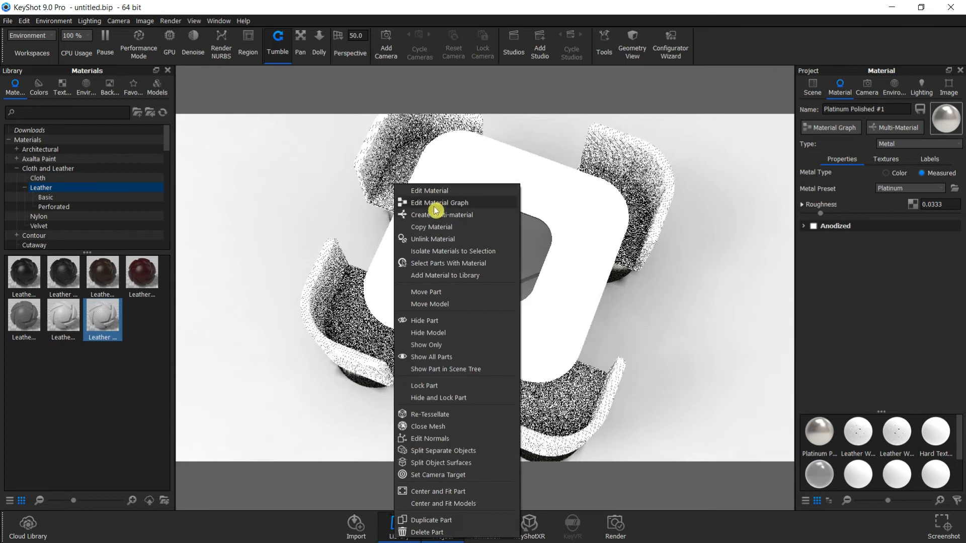
{"action": "left_click", "coordinate": [436, 189]}
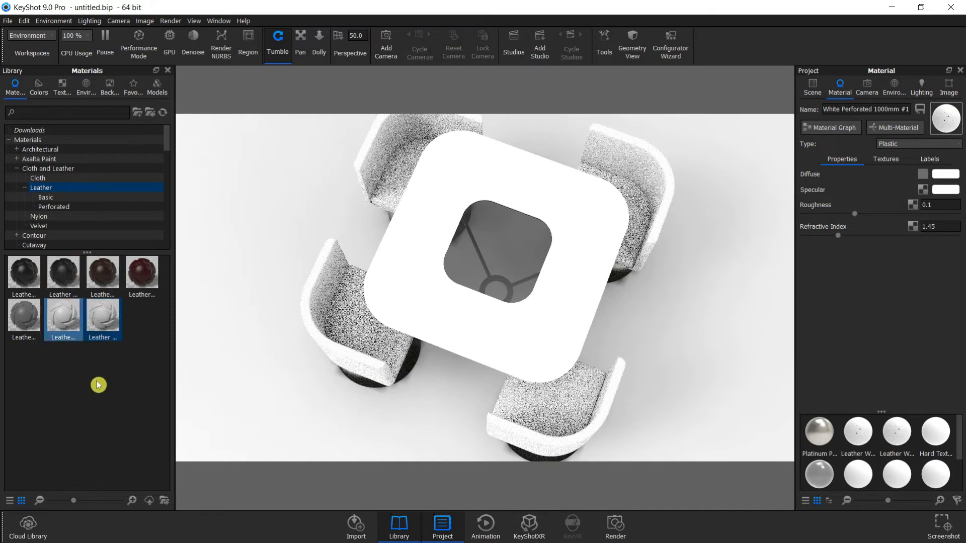
- Apply the white perforated leather to the other three chair seats, keeping each one as a separate unlinked material
{"action": "left_click_drag", "start_coordinate": [102, 321], "coordinate": [636, 239]}
{"action": "left_click", "coordinate": [596, 291]}
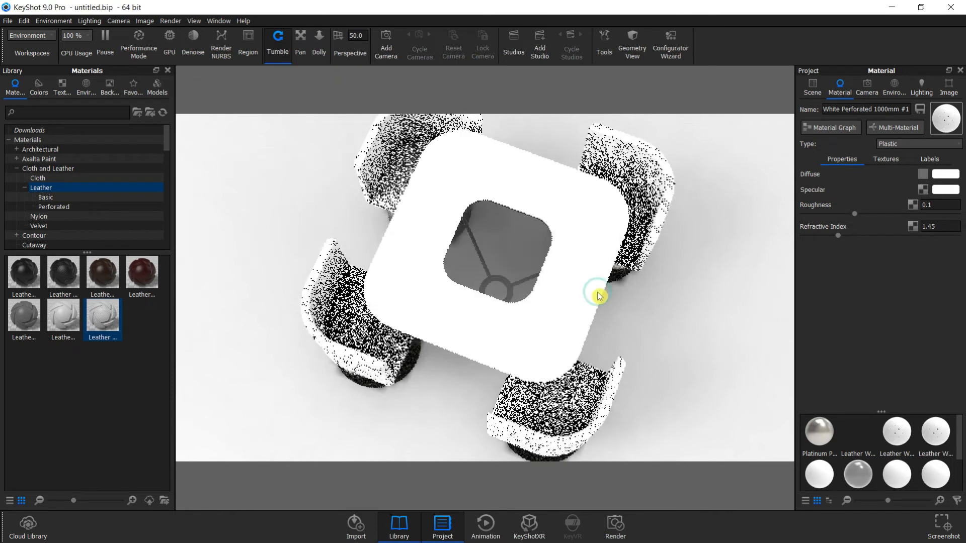
{"action": "left_click_drag", "start_coordinate": [101, 324], "coordinate": [351, 324]}
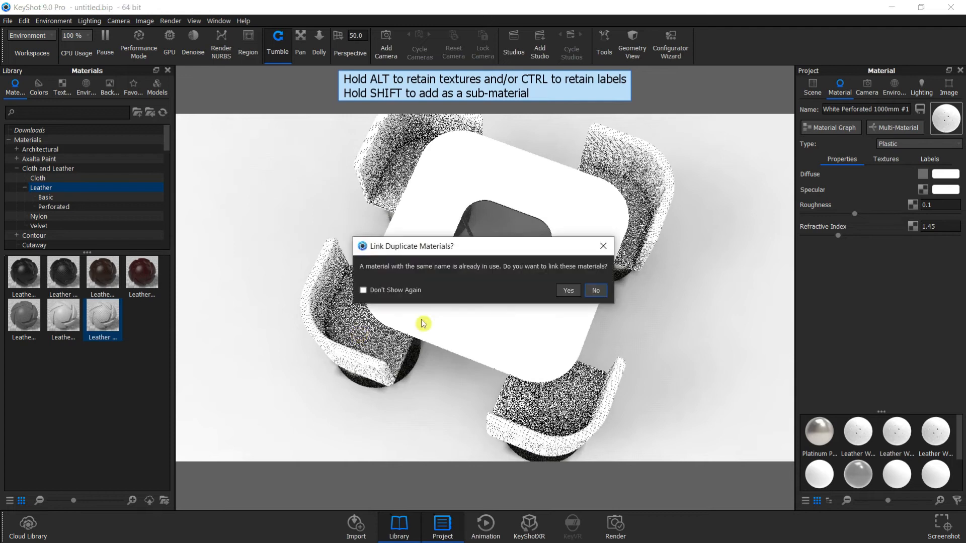
{"action": "left_click", "coordinate": [602, 290]}
{"action": "left_click_drag", "start_coordinate": [115, 332], "coordinate": [560, 409]}
{"action": "left_click", "coordinate": [596, 290]}
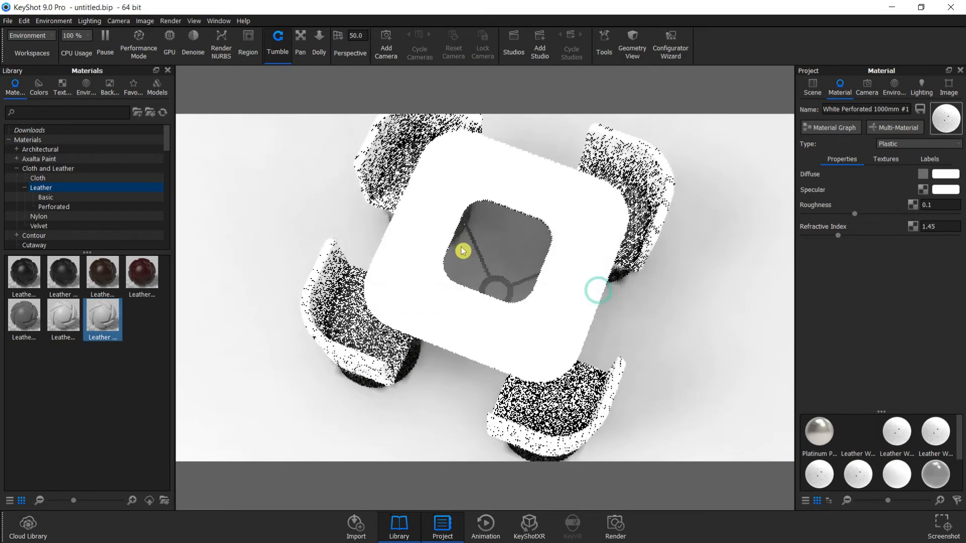
- Edit the upper-left chair seat's leather material and set its specular colour to yellow #FFFF00
{"action": "right_click", "coordinate": [395, 186]}
{"action": "left_click", "coordinate": [433, 193]}
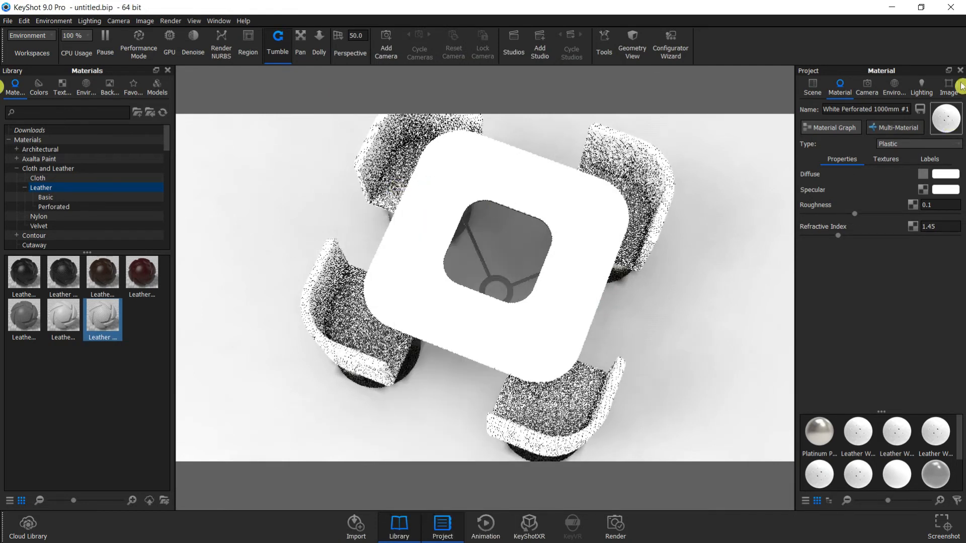
{"action": "left_click", "coordinate": [946, 190]}
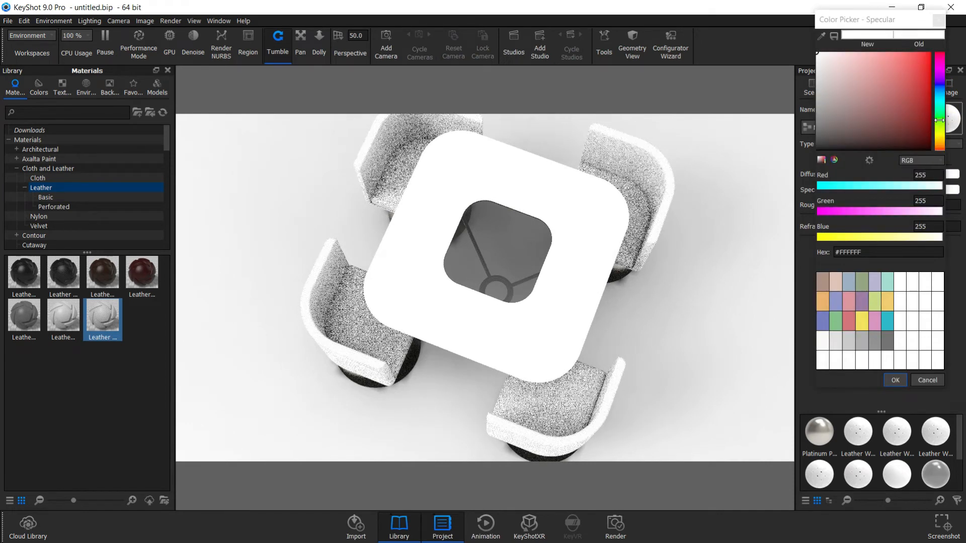
{"action": "left_click_drag", "start_coordinate": [938, 120], "coordinate": [939, 124]}
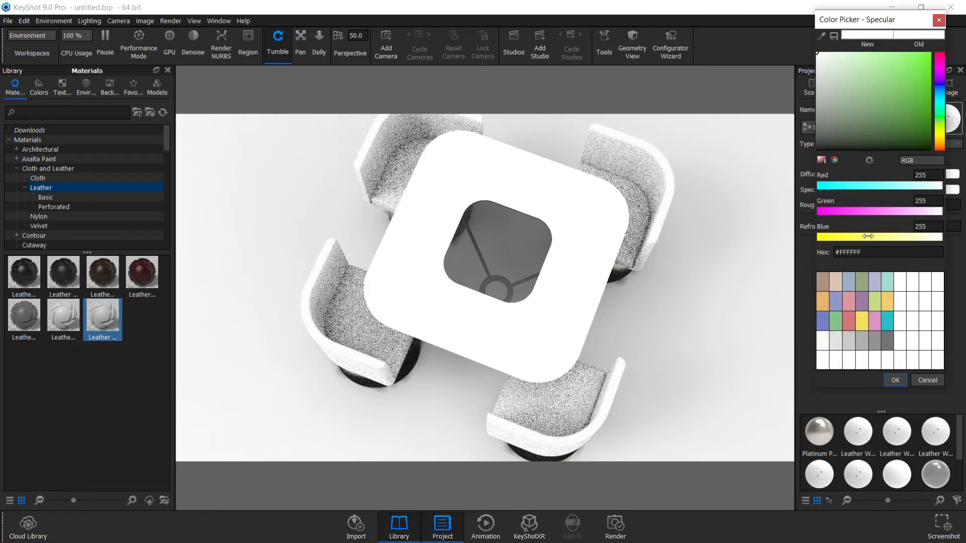
{"action": "left_click_drag", "start_coordinate": [868, 236], "coordinate": [844, 237]}
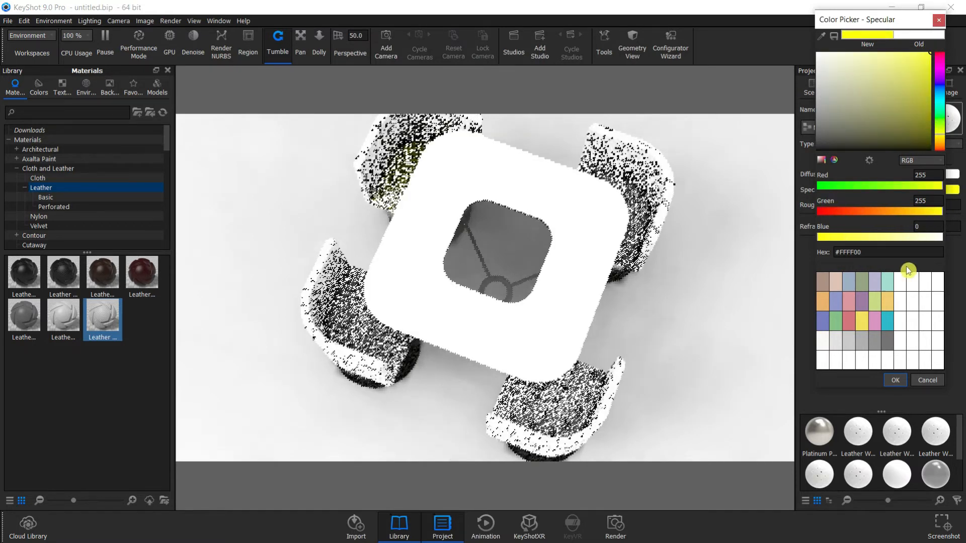
{"action": "left_click", "coordinate": [894, 381]}
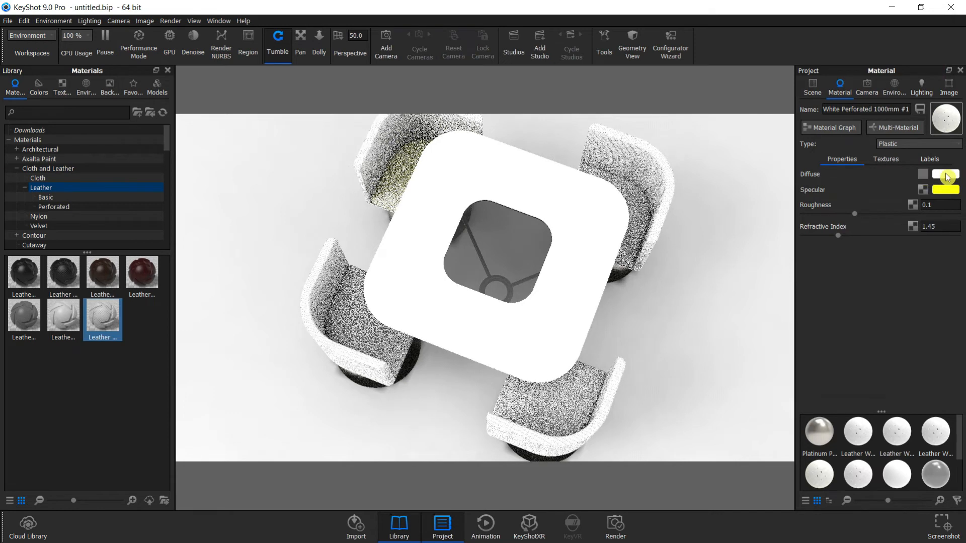
- Set the upper-left seat's diffuse leather texture to yellow #F3E159 for Color 1 and a similar yellow for Color 2
{"action": "left_click", "coordinate": [884, 159]}
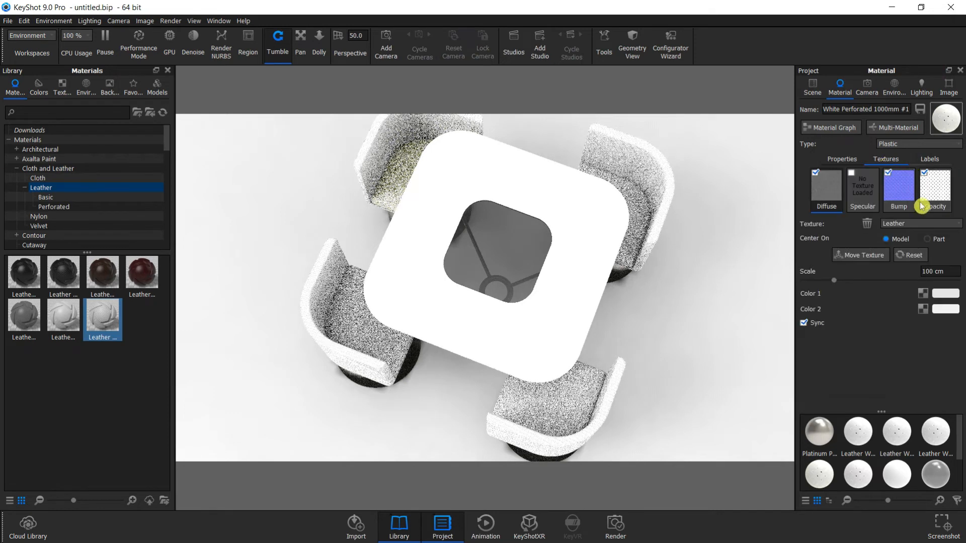
{"action": "left_click", "coordinate": [945, 294]}
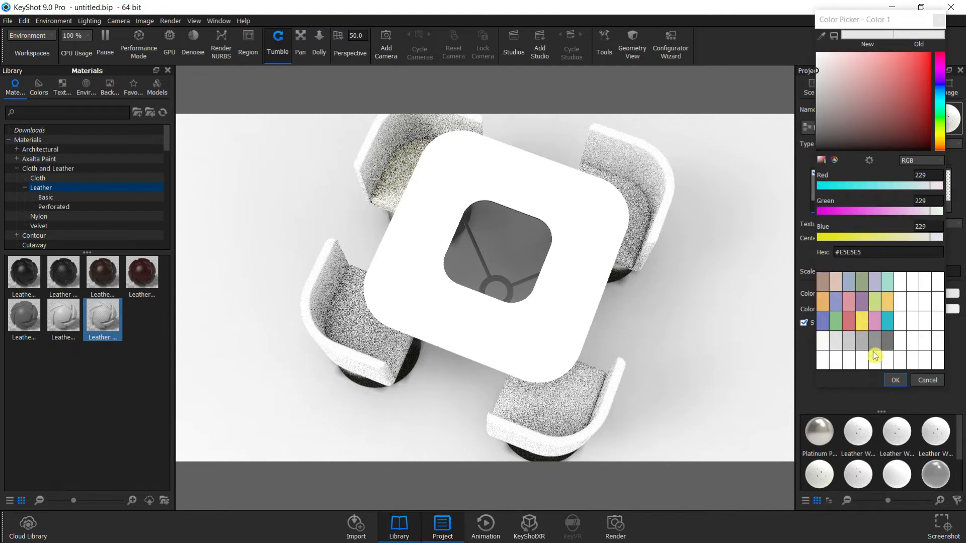
{"action": "left_click", "coordinate": [861, 325]}
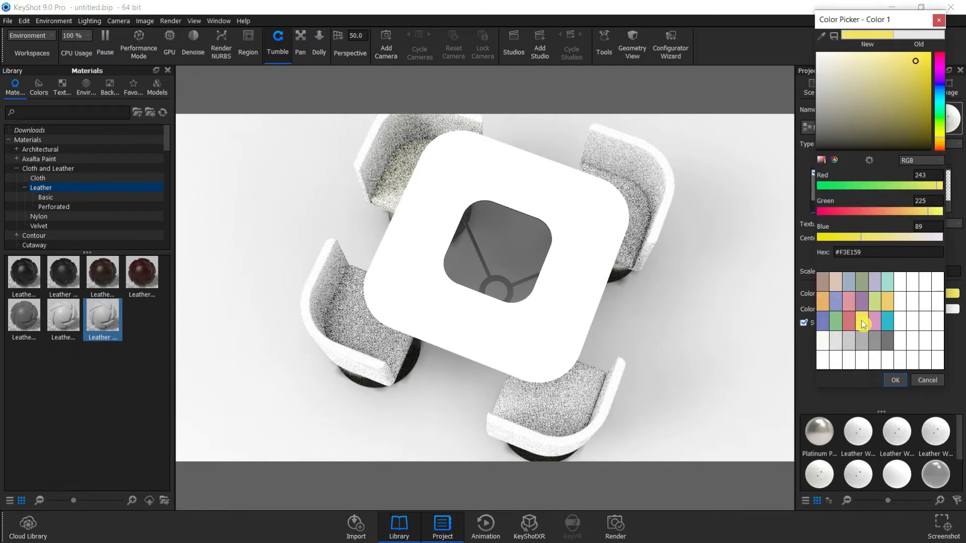
{"action": "left_click", "coordinate": [895, 380]}
{"action": "left_click", "coordinate": [945, 309]}
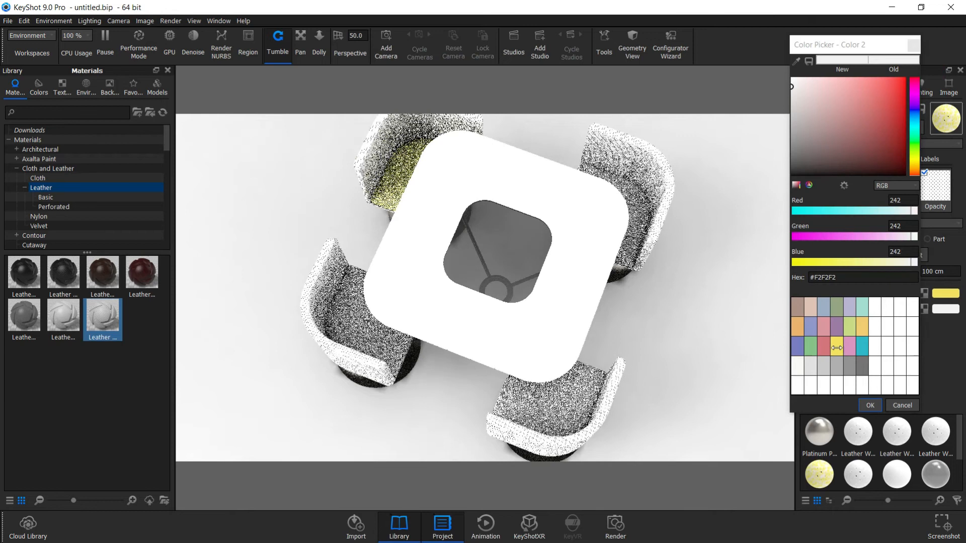
{"action": "left_click", "coordinate": [861, 326]}
{"action": "left_click", "coordinate": [868, 405]}
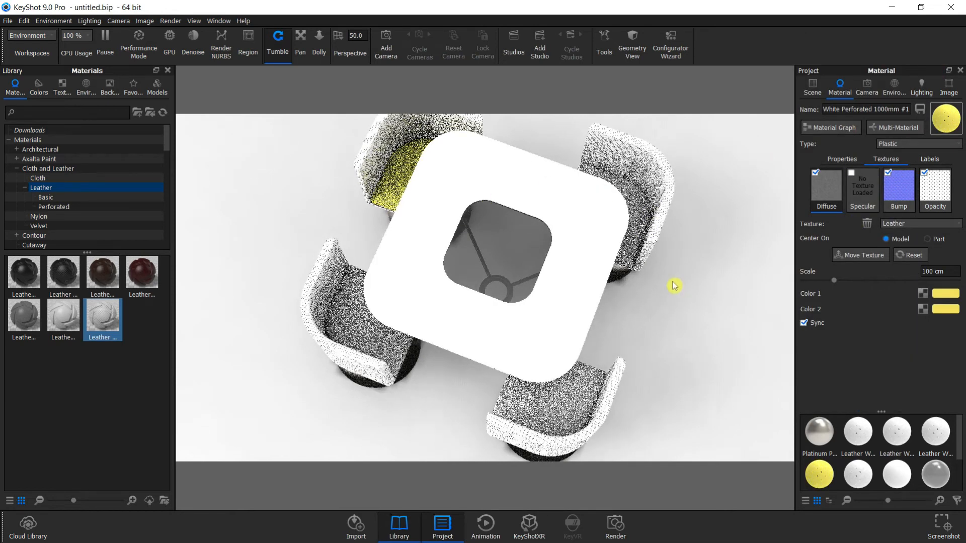
- Open the upper-right chair seat's leather material for editing and set its diffuse texture's Color 1 to green #00FF00
{"action": "right_click", "coordinate": [633, 242]}
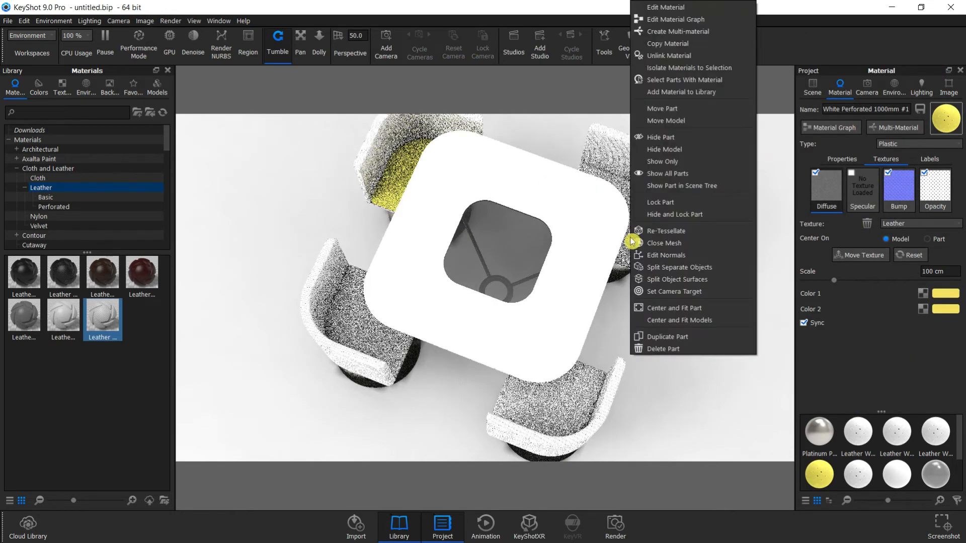
{"action": "left_click", "coordinate": [665, 7]}
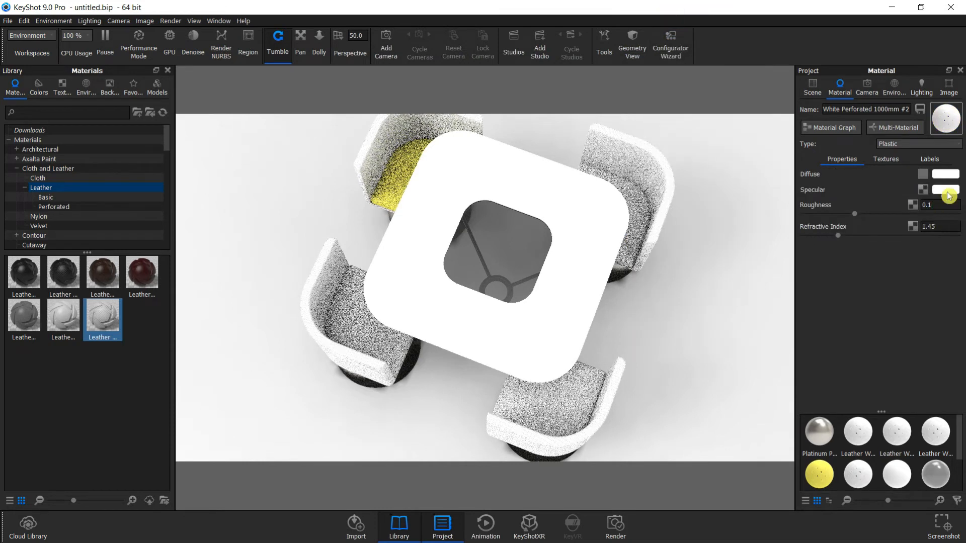
{"action": "left_click", "coordinate": [881, 159]}
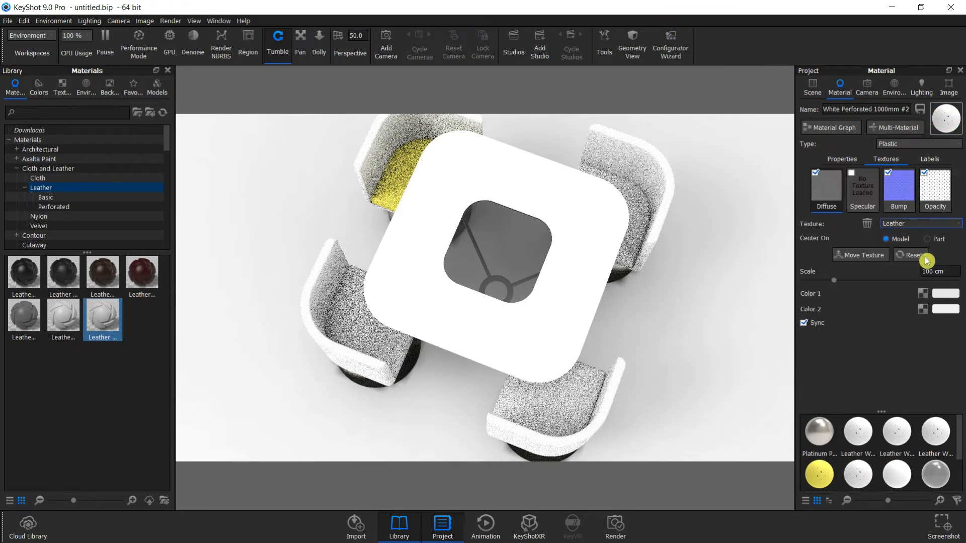
{"action": "left_click", "coordinate": [944, 296]}
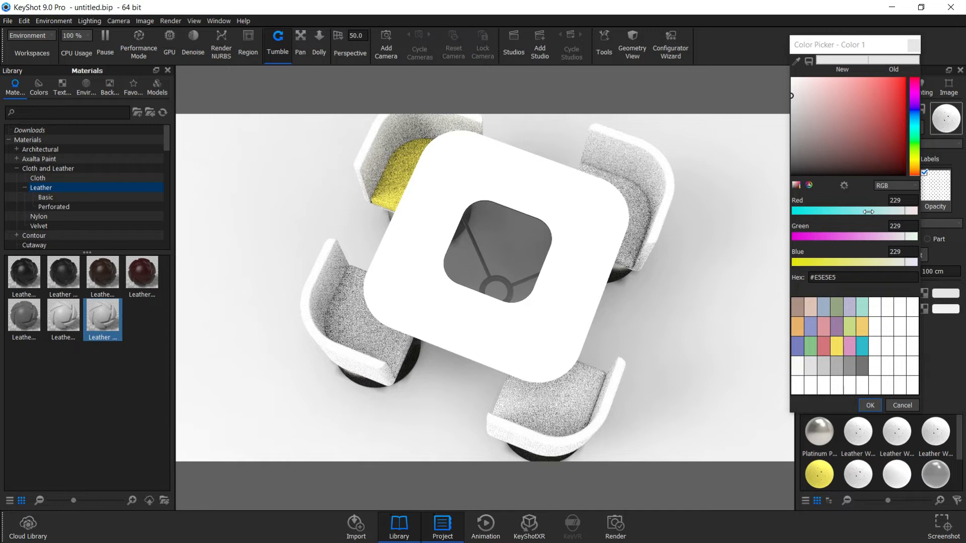
{"action": "left_click_drag", "start_coordinate": [866, 237], "coordinate": [933, 238]}
{"action": "left_click_drag", "start_coordinate": [901, 85], "coordinate": [930, 73]}
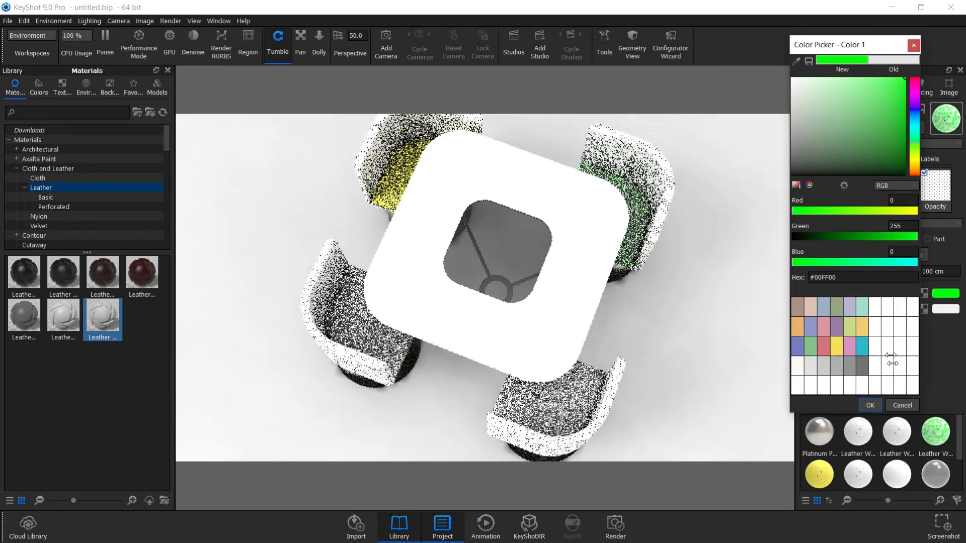
{"action": "left_click", "coordinate": [872, 405]}
- Set Color 2 of the upper-right seat's leather texture to the same green, #00FF00
{"action": "left_click", "coordinate": [945, 311]}
{"action": "left_click_drag", "start_coordinate": [846, 263], "coordinate": [730, 236]}
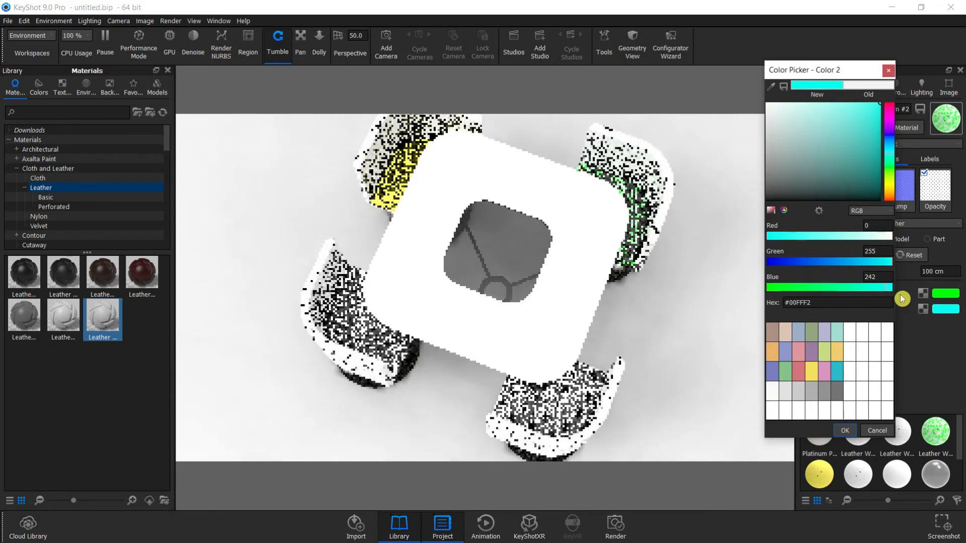
{"action": "left_click_drag", "start_coordinate": [853, 291], "coordinate": [803, 295]}
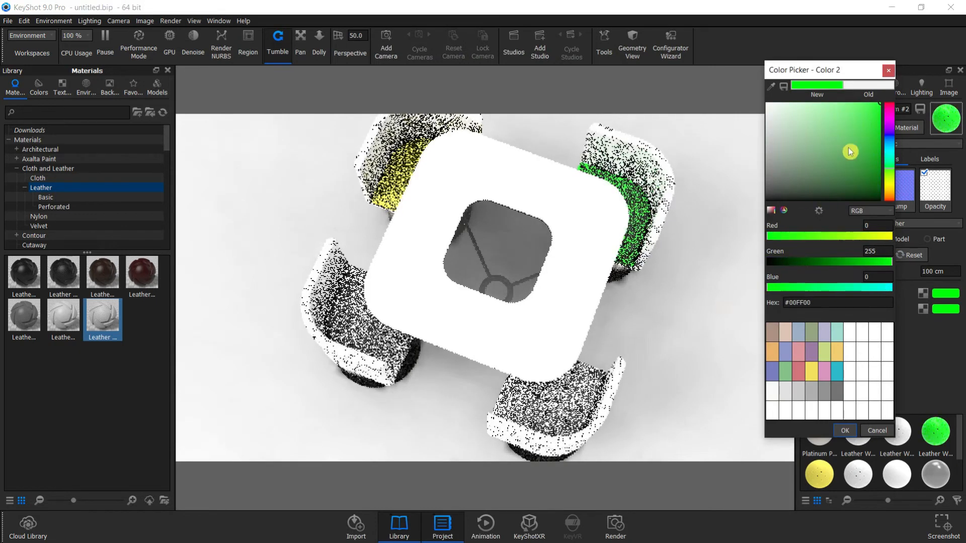
{"action": "left_click", "coordinate": [841, 430]}
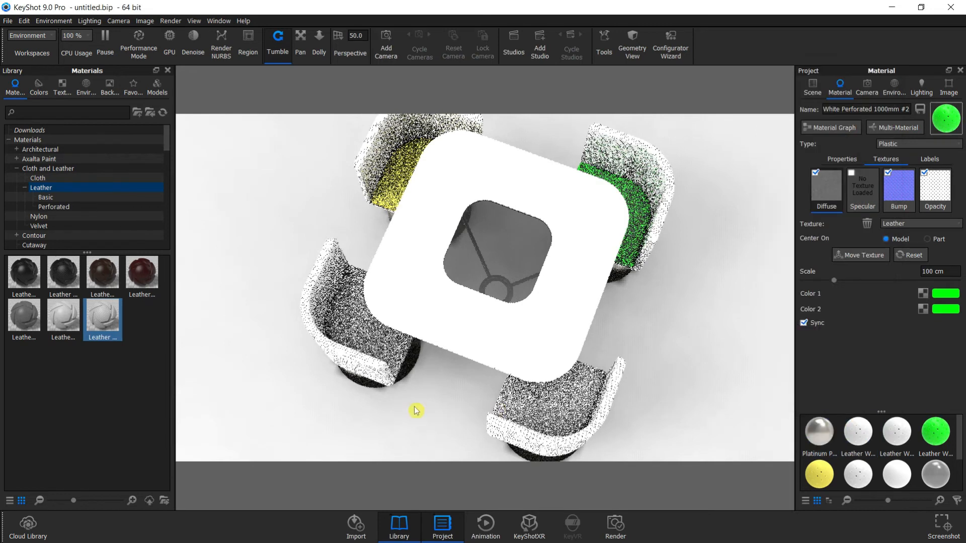
- Open the lower-left chair seat's leather material for editing and set its diffuse texture's Color 1 to orange #FF9300
{"action": "right_click", "coordinate": [362, 338]}
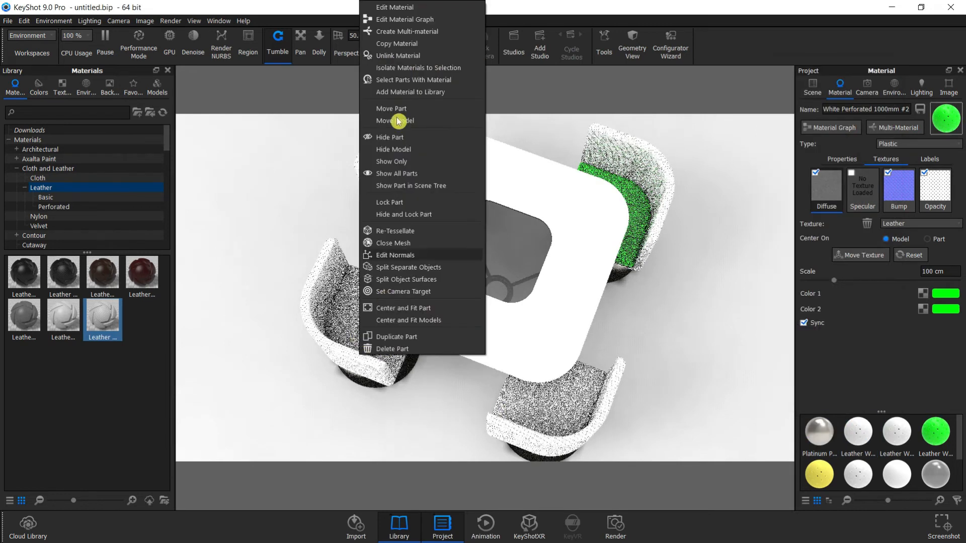
{"action": "left_click", "coordinate": [393, 8]}
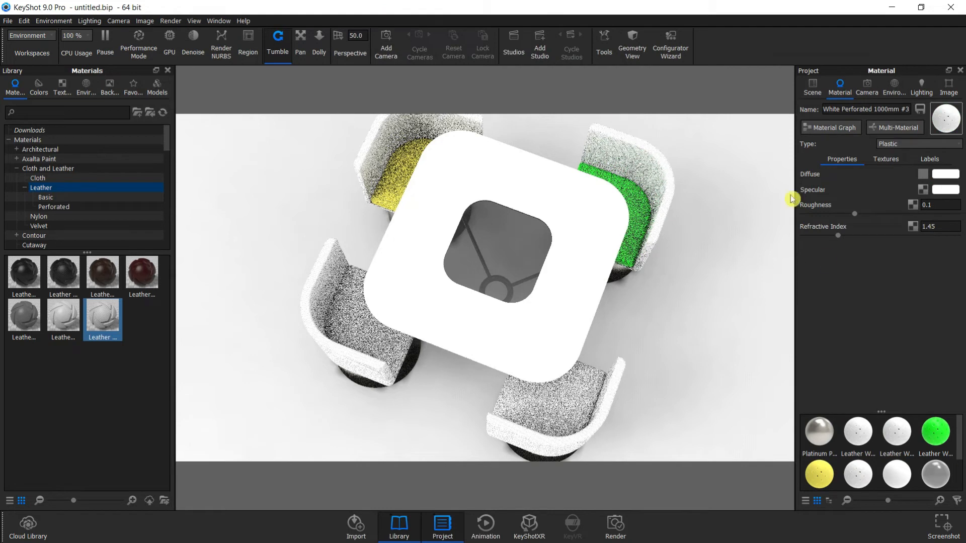
{"action": "left_click", "coordinate": [886, 159]}
{"action": "left_click", "coordinate": [945, 294]}
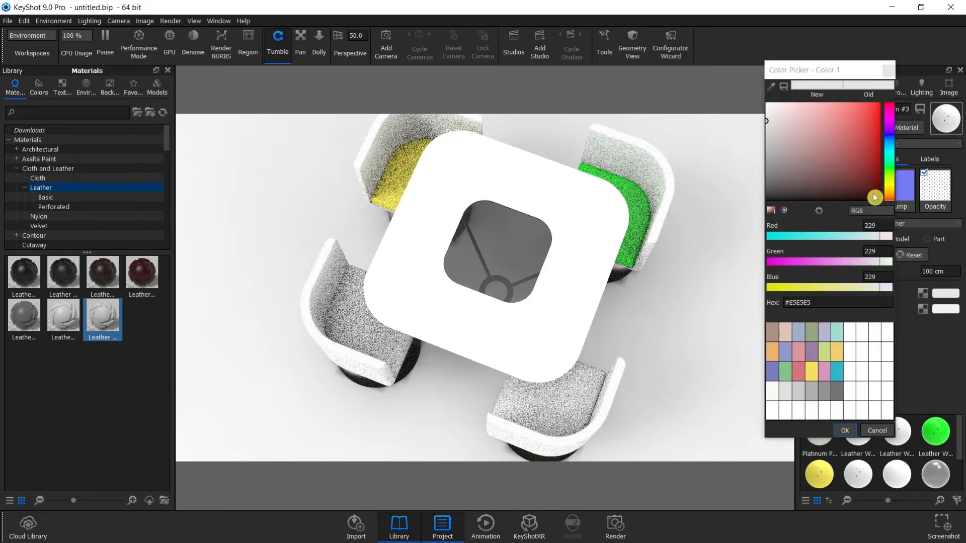
{"action": "left_click", "coordinate": [889, 190]}
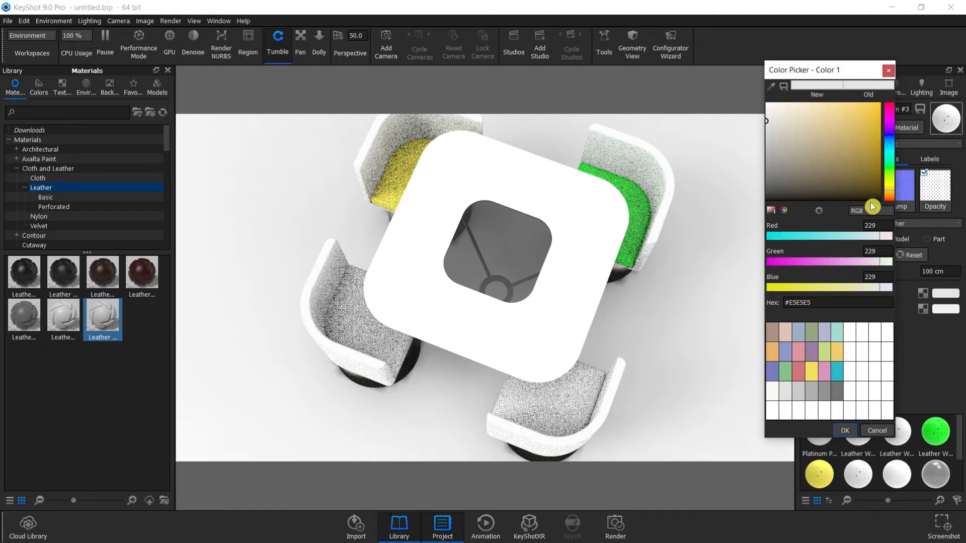
{"action": "left_click", "coordinate": [888, 185]}
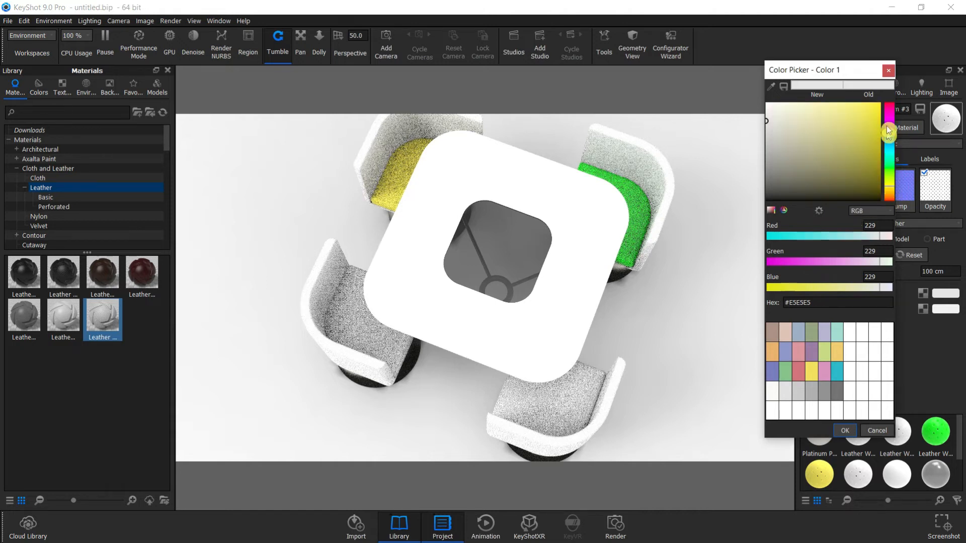
{"action": "left_click", "coordinate": [889, 192]}
{"action": "left_click", "coordinate": [889, 195]}
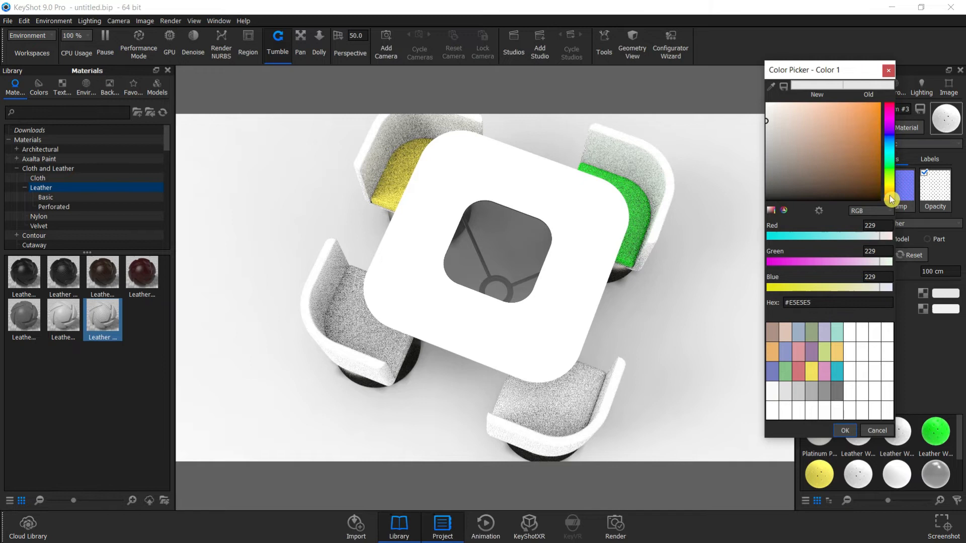
{"action": "left_click", "coordinate": [879, 104]}
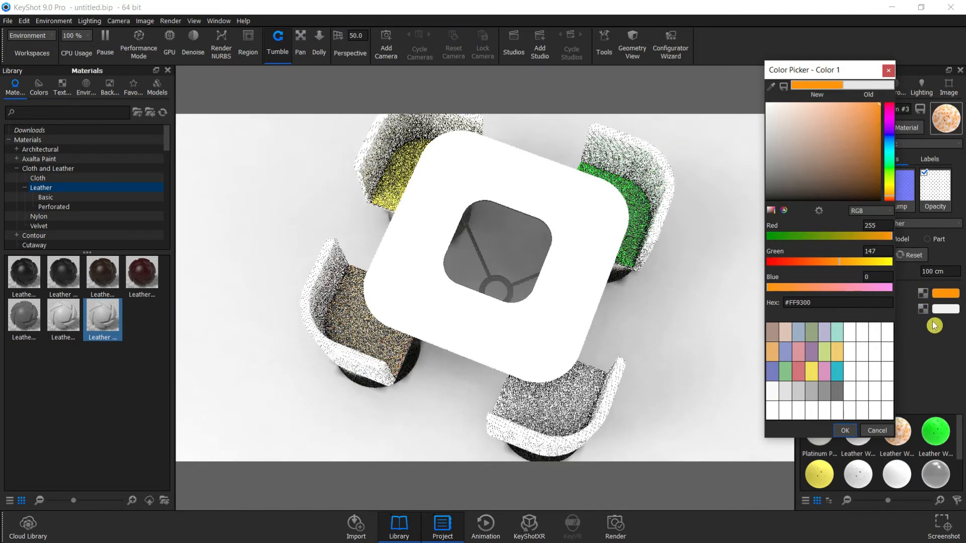
{"action": "left_click", "coordinate": [845, 430]}
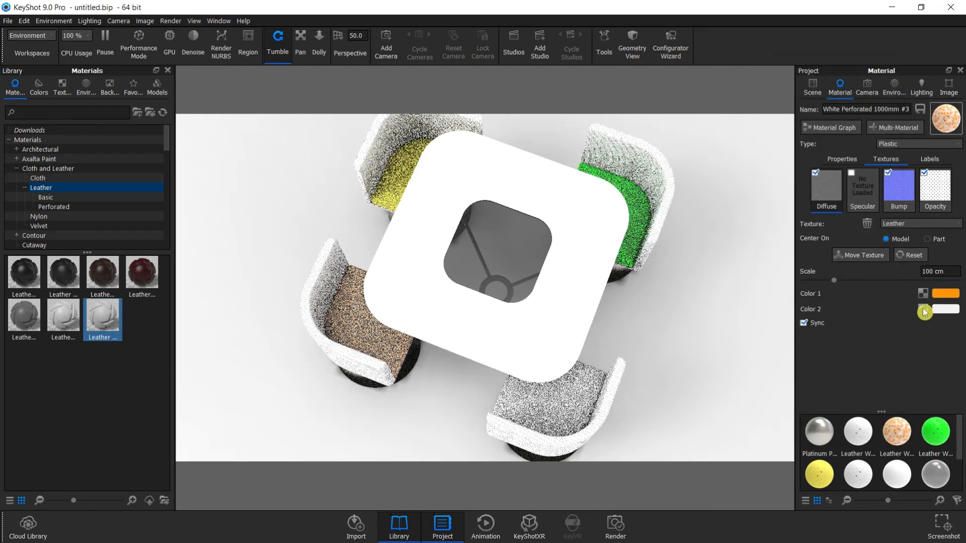
- Set Color 2 of the lower-left seat's leather texture to orange with red 255, green 147 and blue 0
{"action": "left_click", "coordinate": [938, 312]}
{"action": "left_click", "coordinate": [850, 254]}
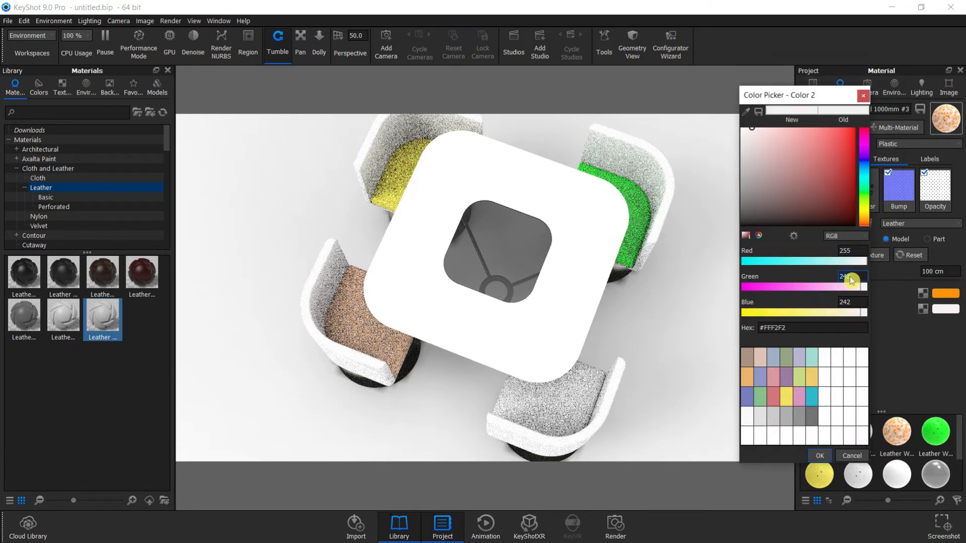
{"action": "type", "text": "147"}
{"action": "double_click", "coordinate": [854, 300]}
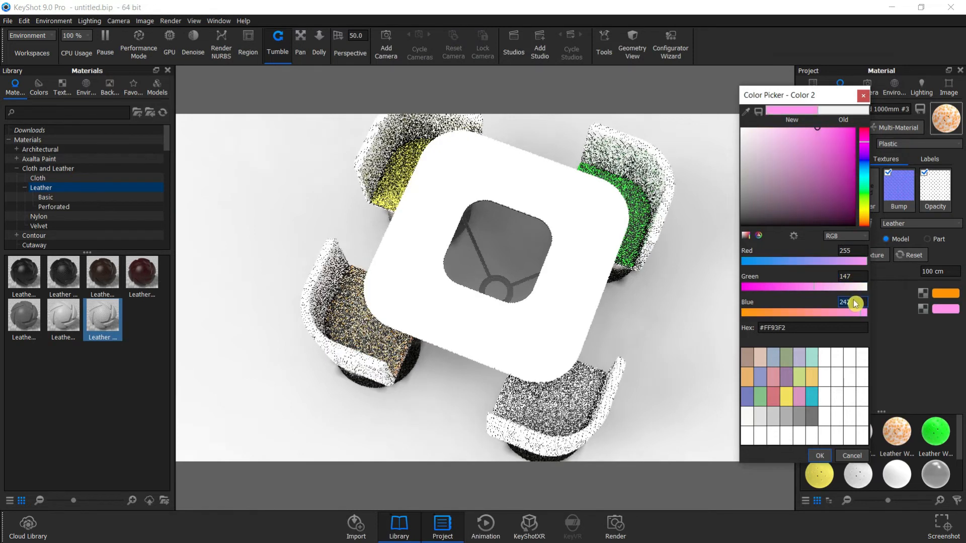
{"action": "type", "text": "0"}
{"action": "left_click", "coordinate": [856, 275]}
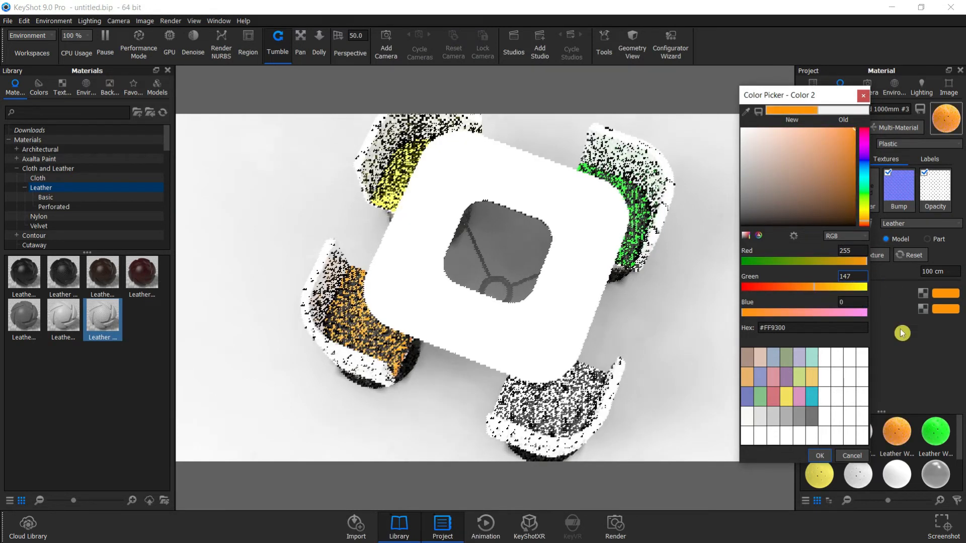
{"action": "left_click", "coordinate": [819, 455]}
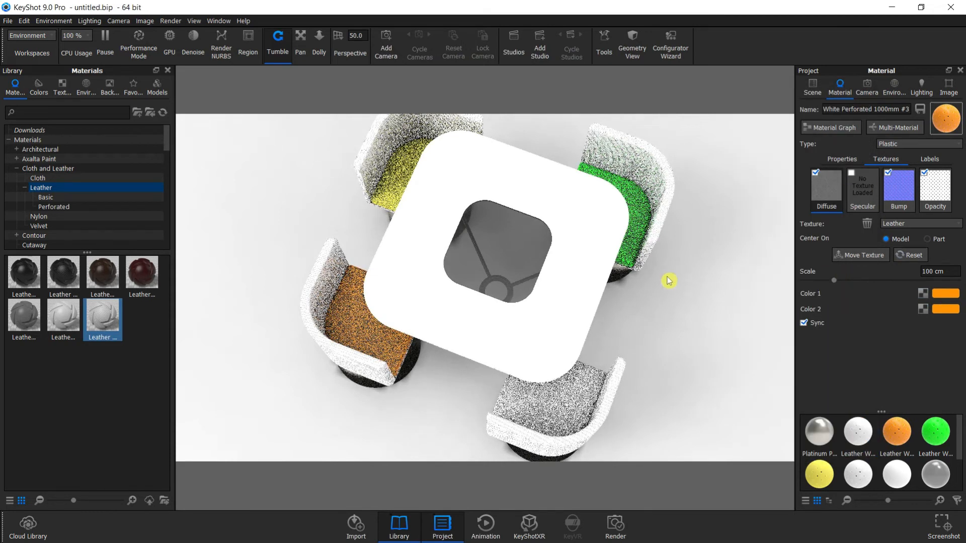
- Open the lower-right chair seat's leather material for editing and set its diffuse texture's Color 1 to pink #FC2568
{"action": "right_click", "coordinate": [553, 409]}
{"action": "left_click", "coordinate": [610, 67]}
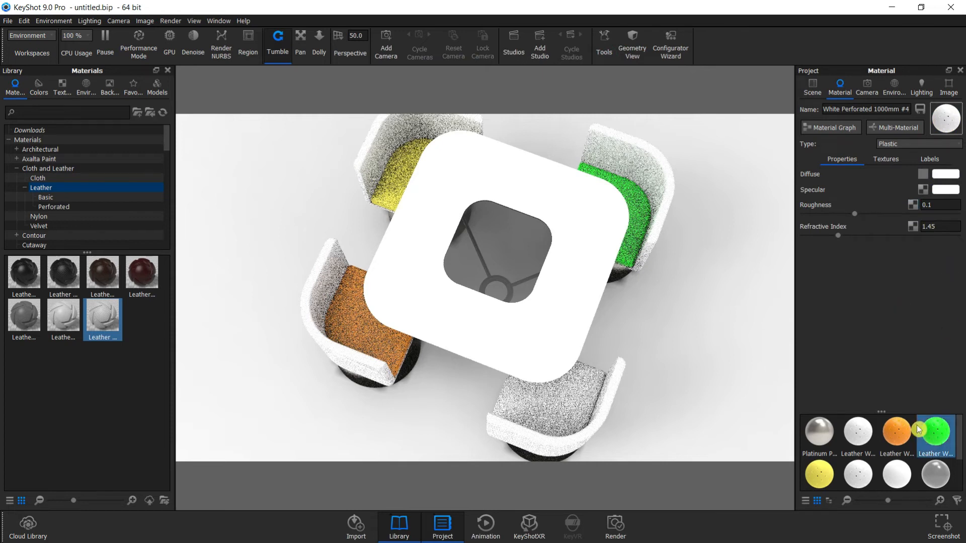
{"action": "left_click", "coordinate": [886, 159]}
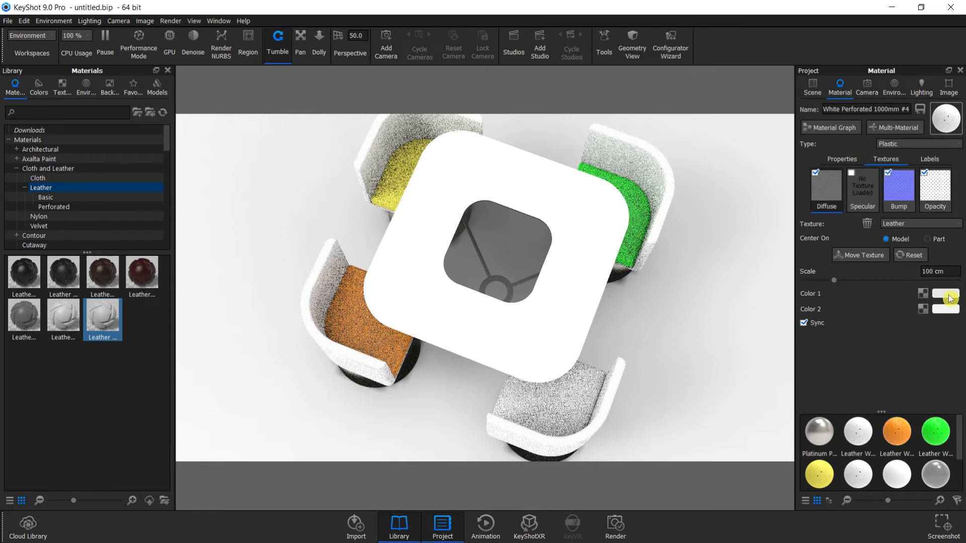
{"action": "left_click", "coordinate": [946, 294]}
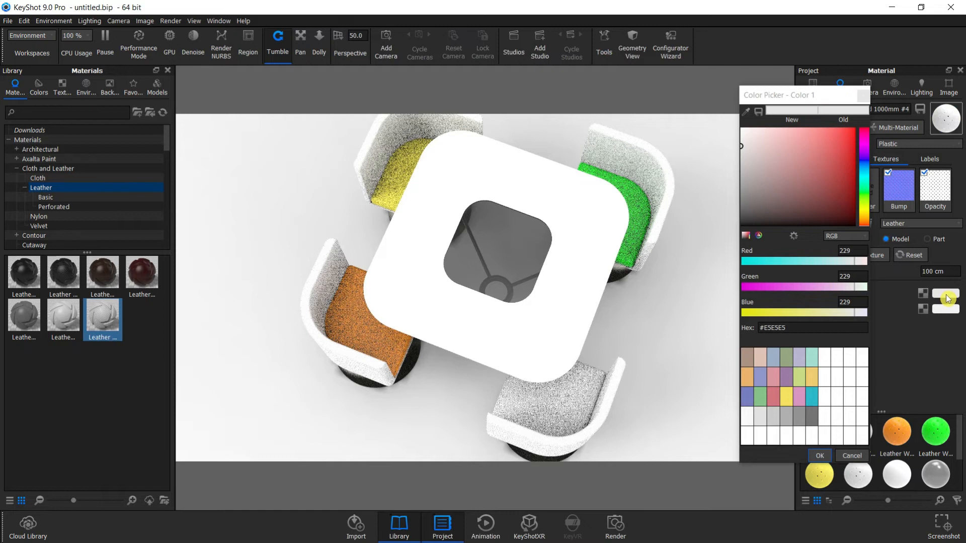
{"action": "left_click", "coordinate": [846, 145]}
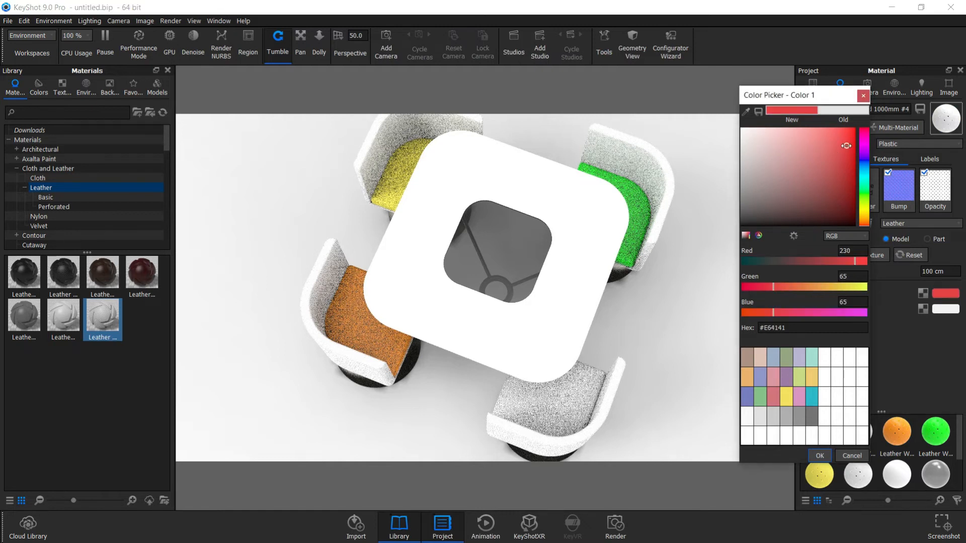
{"action": "left_click", "coordinate": [833, 149]}
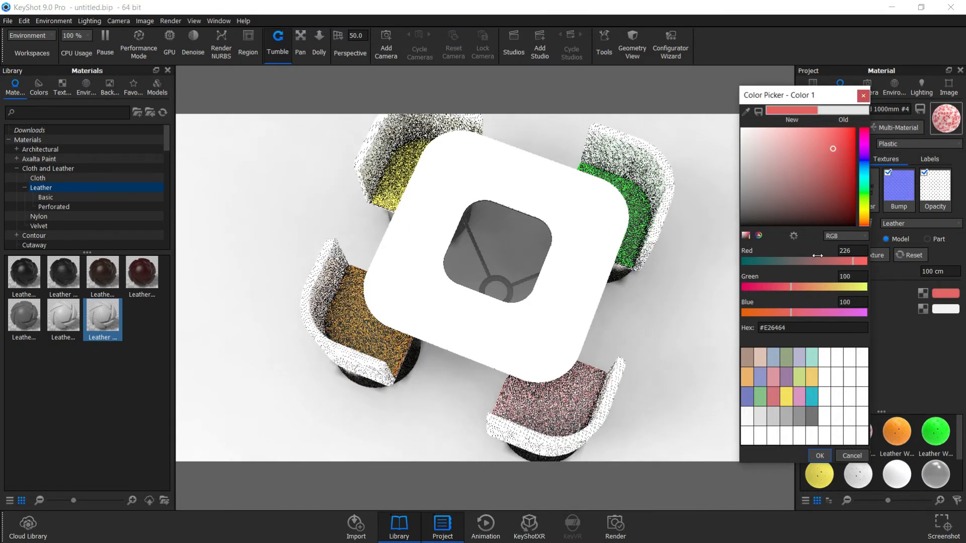
{"action": "left_click_drag", "start_coordinate": [791, 286], "coordinate": [765, 287]}
{"action": "left_click_drag", "start_coordinate": [849, 148], "coordinate": [853, 130]}
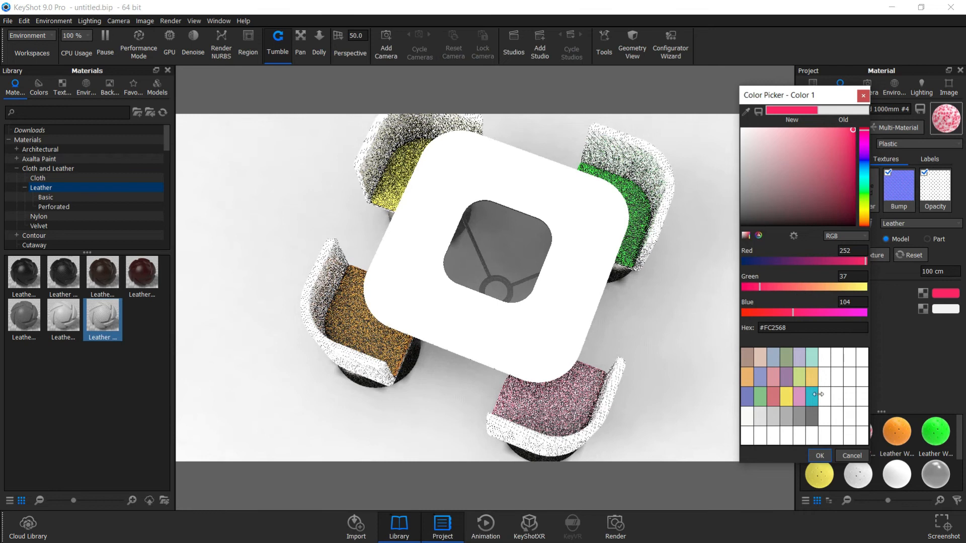
- Copy the hex value #FC2568 from the lower-right seat's Color 1 and apply it to Color 2
{"action": "left_click_drag", "start_coordinate": [787, 327], "coordinate": [758, 327]}
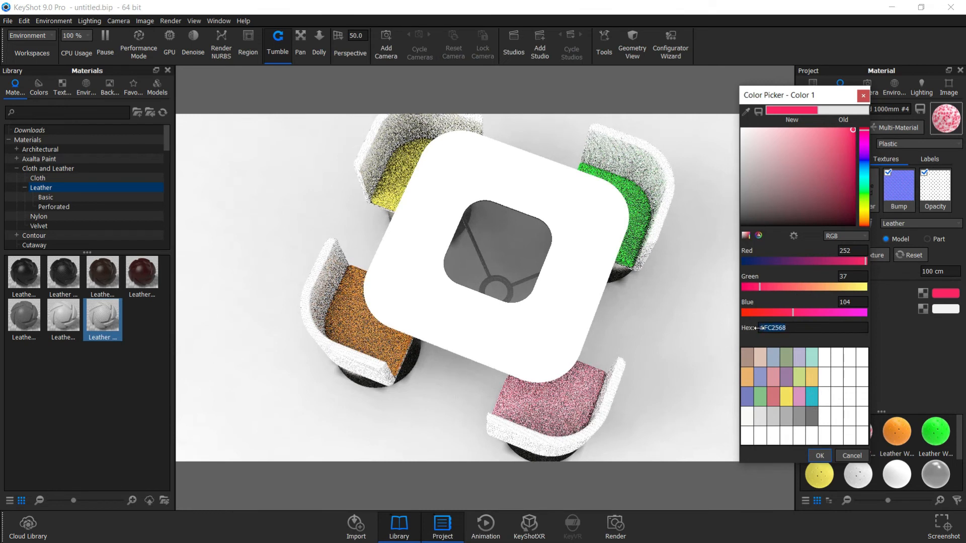
{"action": "right_click", "coordinate": [773, 328]}
{"action": "left_click", "coordinate": [797, 378]}
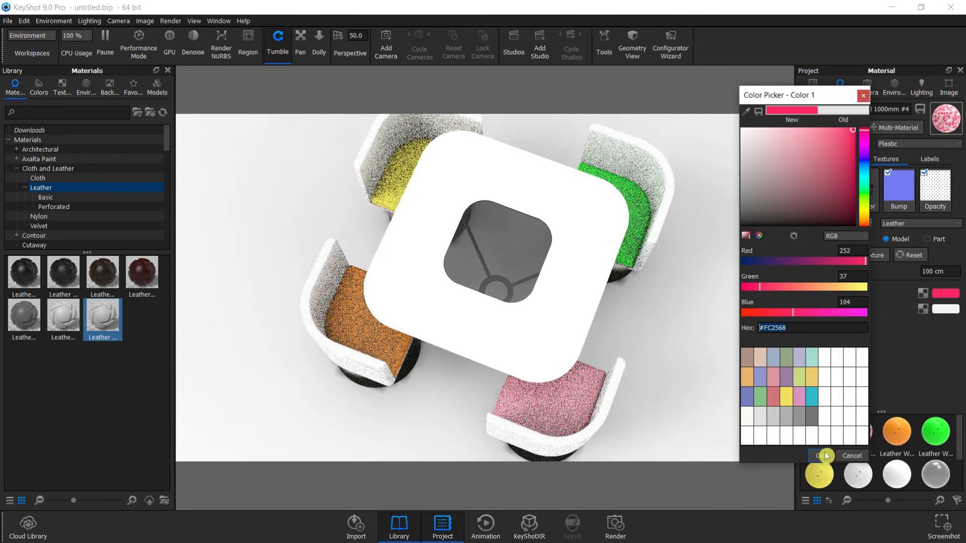
{"action": "left_click", "coordinate": [825, 456]}
{"action": "left_click", "coordinate": [945, 309]}
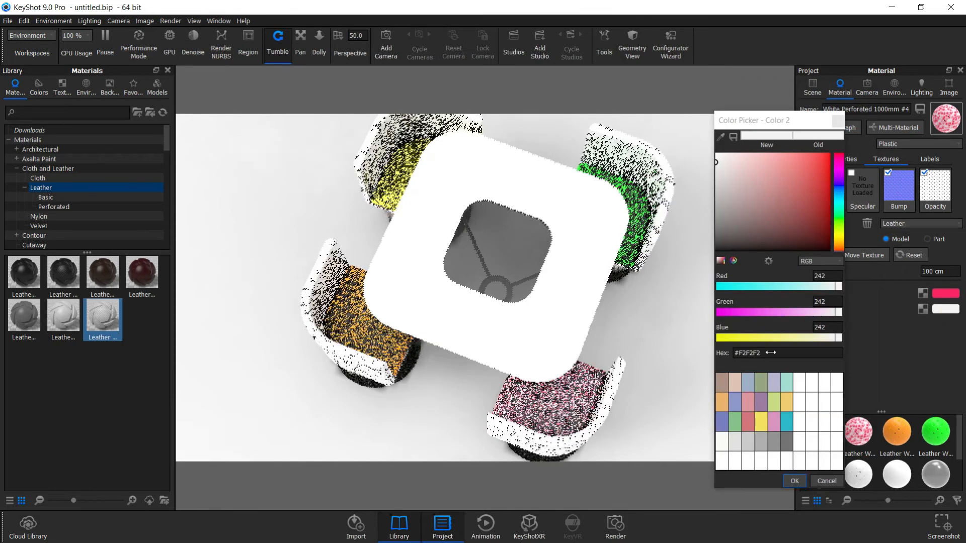
{"action": "left_click_drag", "start_coordinate": [770, 353], "coordinate": [725, 353]}
{"action": "right_click", "coordinate": [749, 352]}
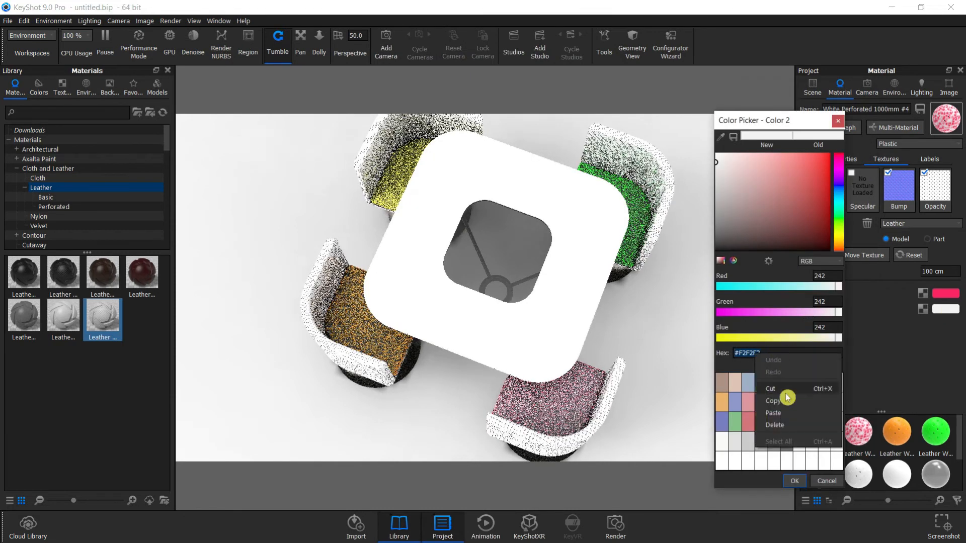
{"action": "left_click", "coordinate": [789, 408]}
{"action": "left_click", "coordinate": [797, 481]}
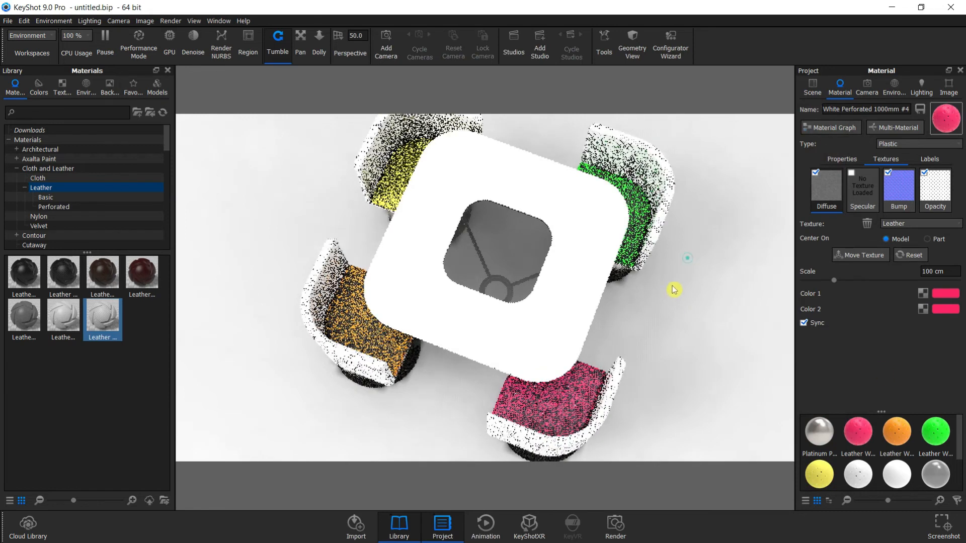
- Orbit to a low perspective view framing the whole table and chairs, and show the Heads-Up Display to check render progress before hiding it
{"action": "left_click_drag", "start_coordinate": [582, 340], "coordinate": [522, 275]}
{"action": "scroll", "coordinate": [520, 274], "scroll_direction": "up", "scroll_amount": 1}
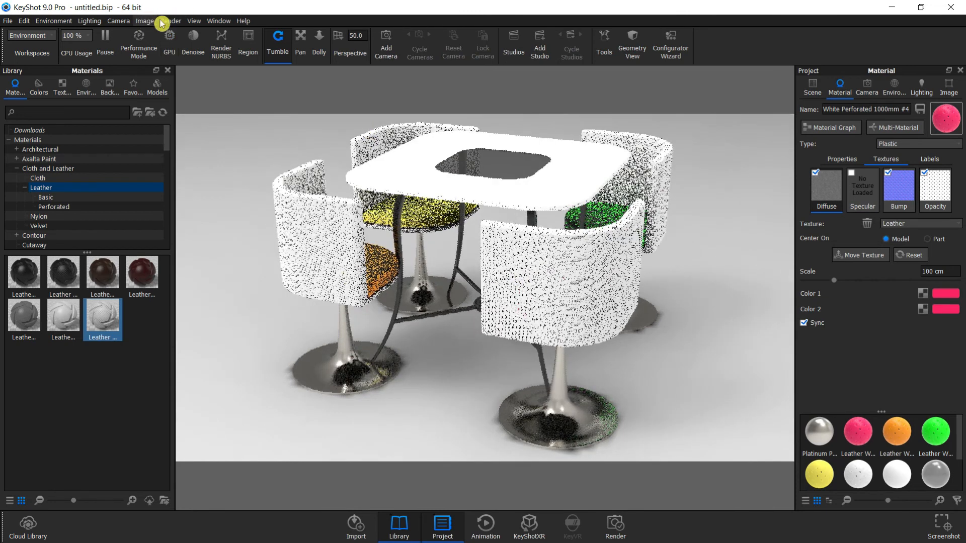
{"action": "left_click", "coordinate": [193, 20]}
{"action": "left_click", "coordinate": [244, 80]}
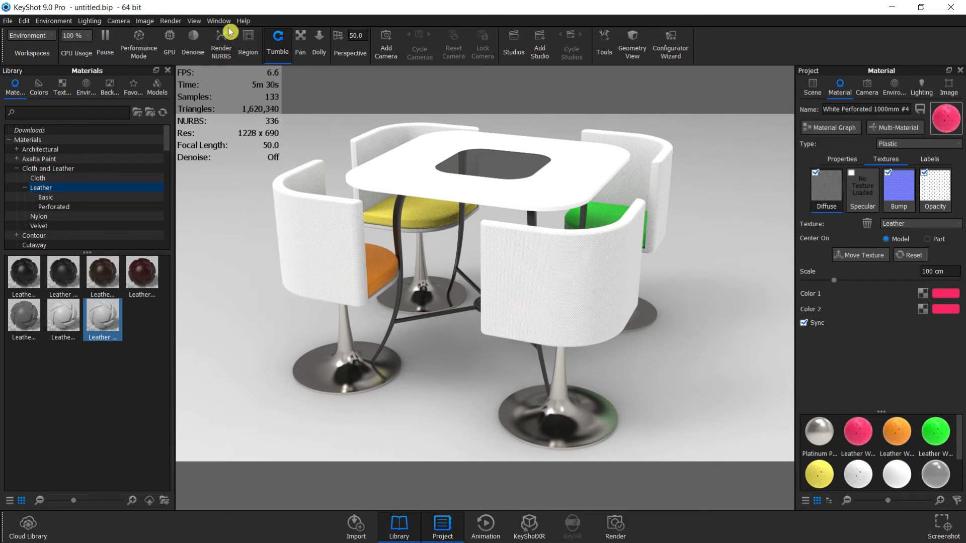
{"action": "left_click", "coordinate": [194, 21]}
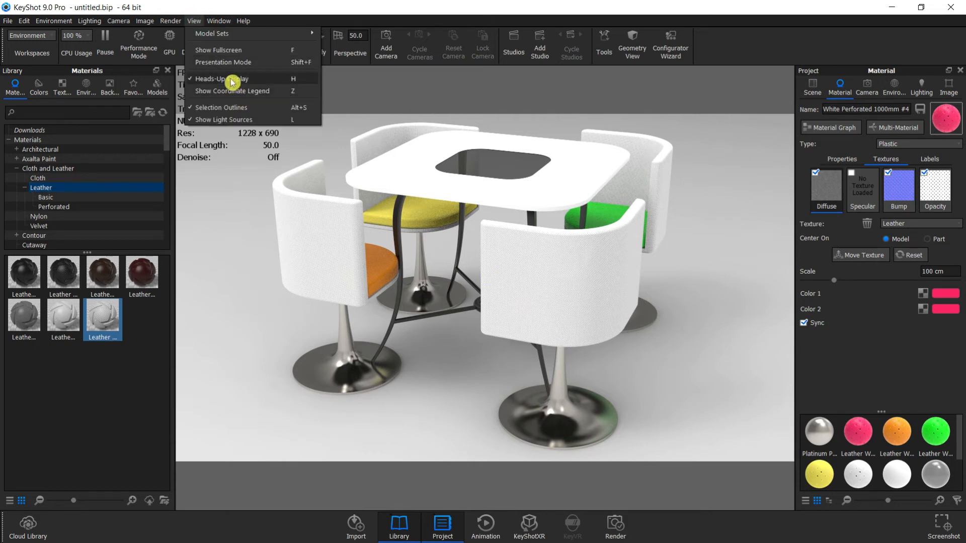
{"action": "left_click", "coordinate": [229, 79]}
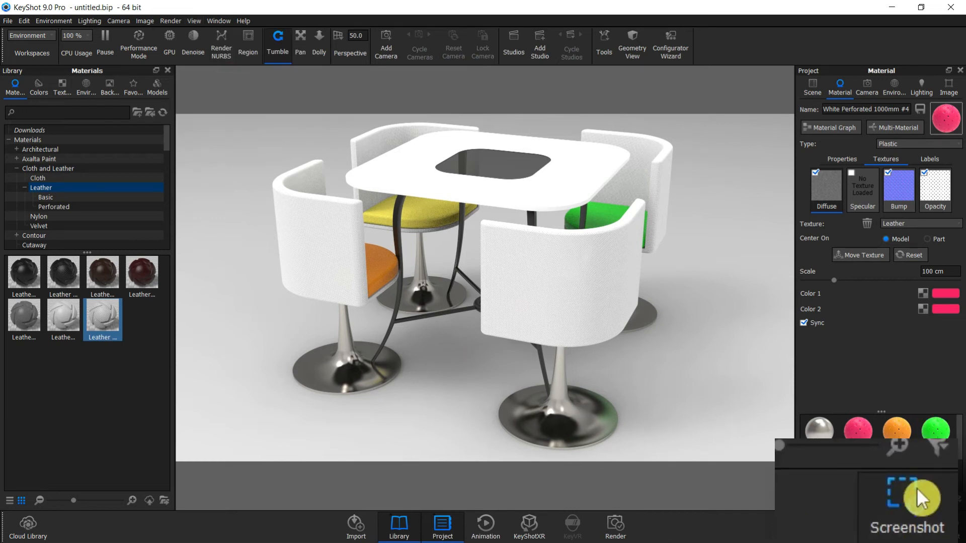
- Capture a screenshot of the low perspective view and orbit to a raised front view framing the whole table and chairs
{"action": "left_click", "coordinate": [904, 489]}
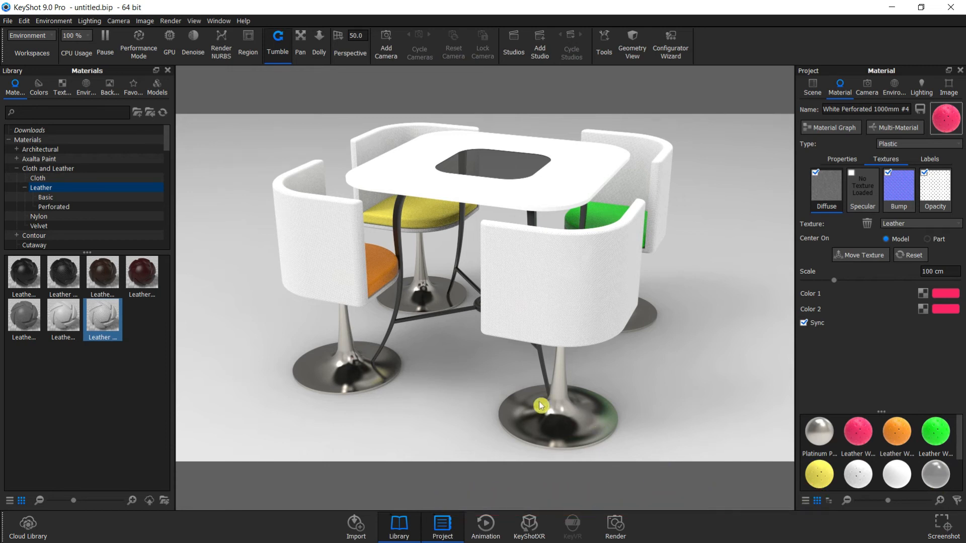
{"action": "left_click_drag", "start_coordinate": [424, 381], "coordinate": [501, 435]}
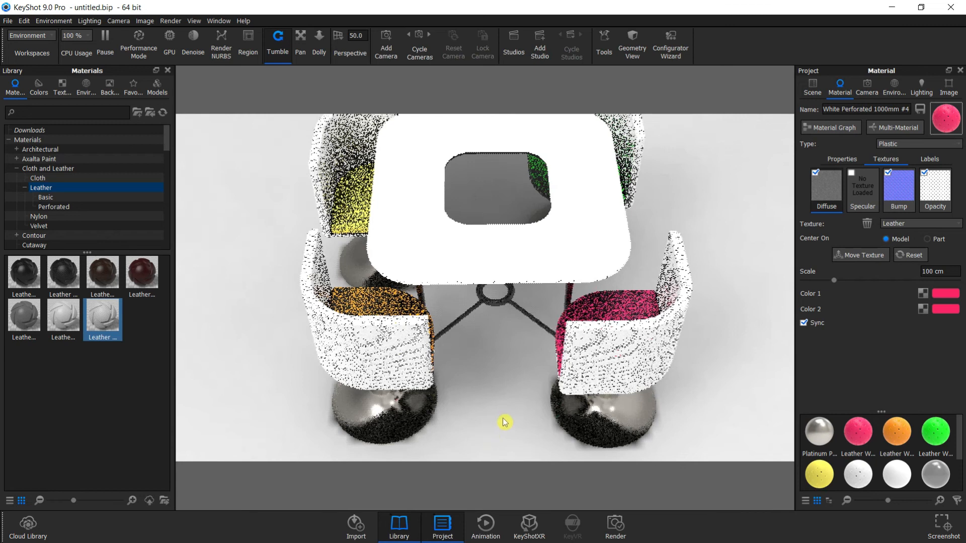
{"action": "left_click_drag", "start_coordinate": [496, 423], "coordinate": [491, 440]}
{"action": "left_click_drag", "start_coordinate": [491, 405], "coordinate": [506, 360]}
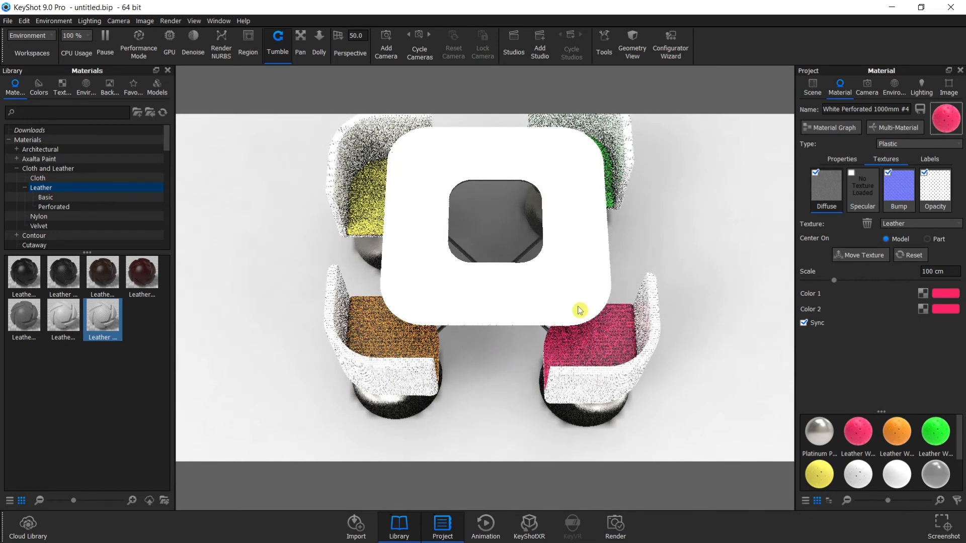
{"action": "left_click_drag", "start_coordinate": [526, 374], "coordinate": [479, 314]}
{"action": "middle_click_drag", "start_coordinate": [562, 255], "coordinate": [557, 277]}
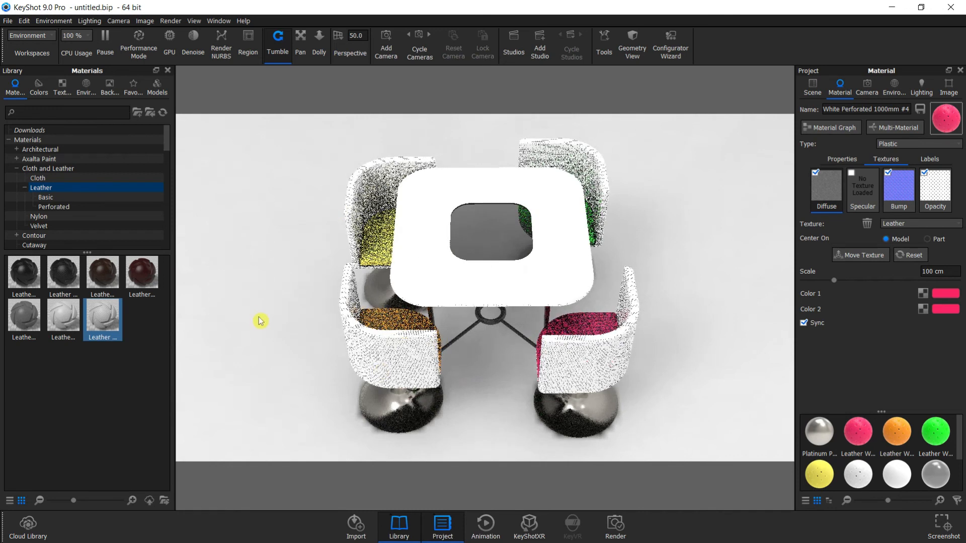
- Apply a polished silver material from the Precious metals category to the chair bases
{"action": "left_click", "coordinate": [45, 140]}
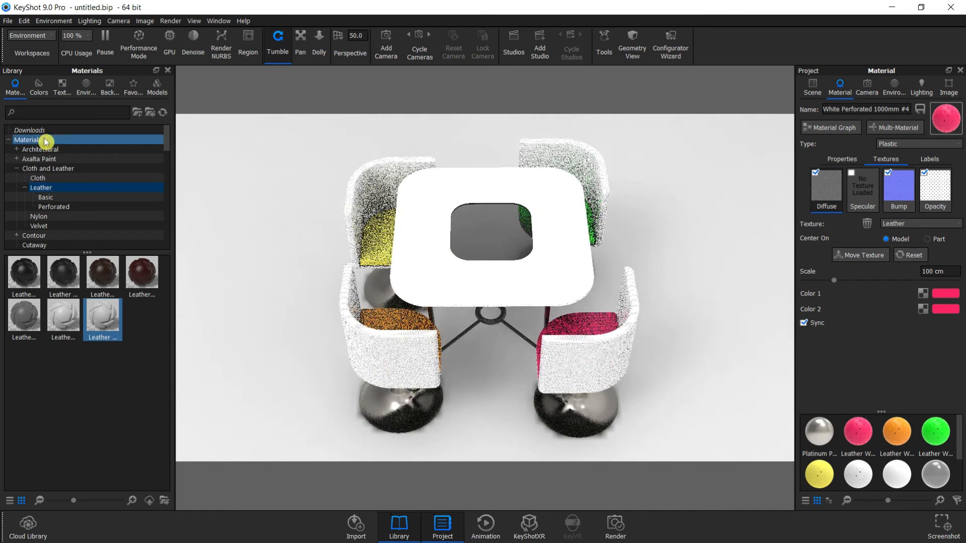
{"action": "left_click", "coordinate": [18, 167]}
{"action": "scroll", "coordinate": [25, 210], "scroll_direction": "down", "scroll_amount": 4}
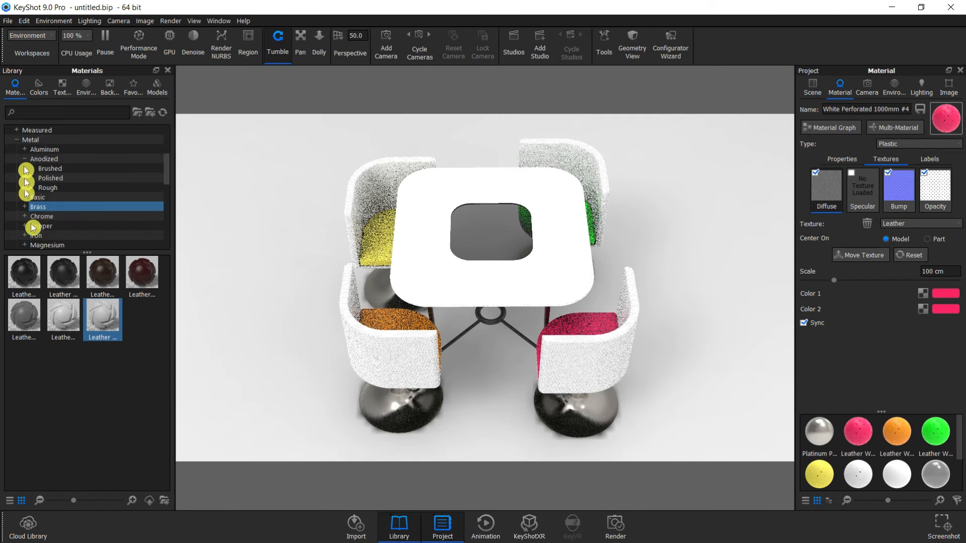
{"action": "left_click", "coordinate": [48, 168]}
{"action": "left_click", "coordinate": [50, 180]}
{"action": "left_click", "coordinate": [58, 208]}
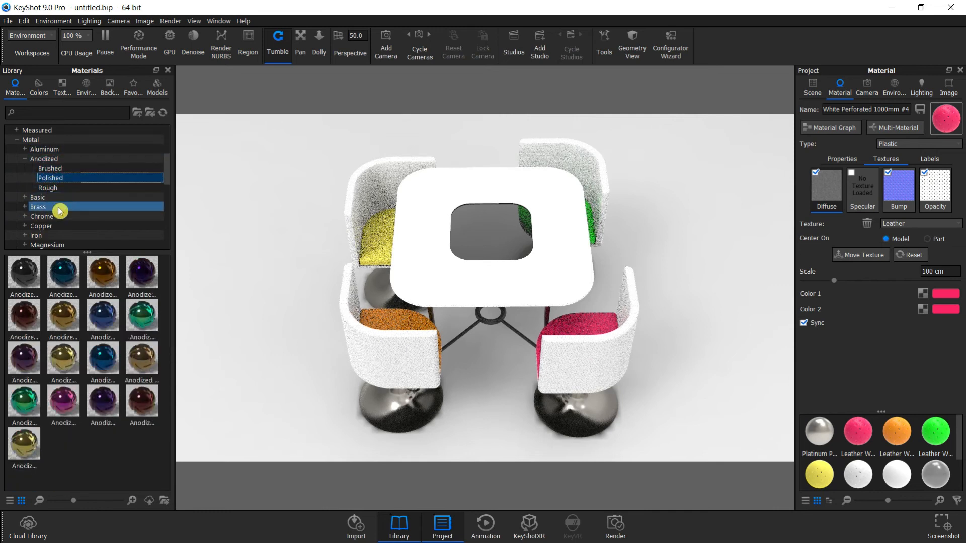
{"action": "left_click", "coordinate": [58, 188]}
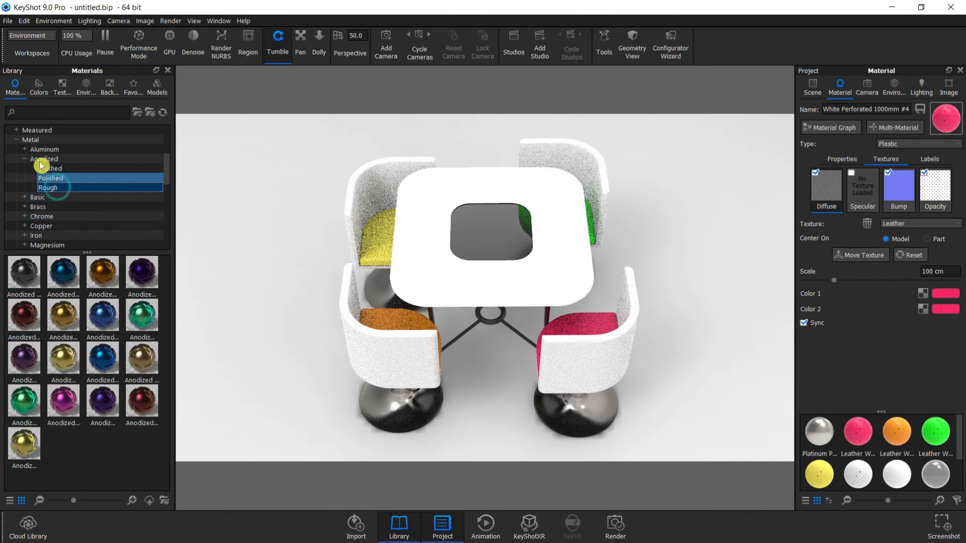
{"action": "scroll", "coordinate": [49, 191], "scroll_direction": "down", "scroll_amount": 3}
{"action": "left_click", "coordinate": [46, 197]}
{"action": "left_click", "coordinate": [121, 392]}
{"action": "left_click_drag", "start_coordinate": [98, 387], "coordinate": [379, 414]}
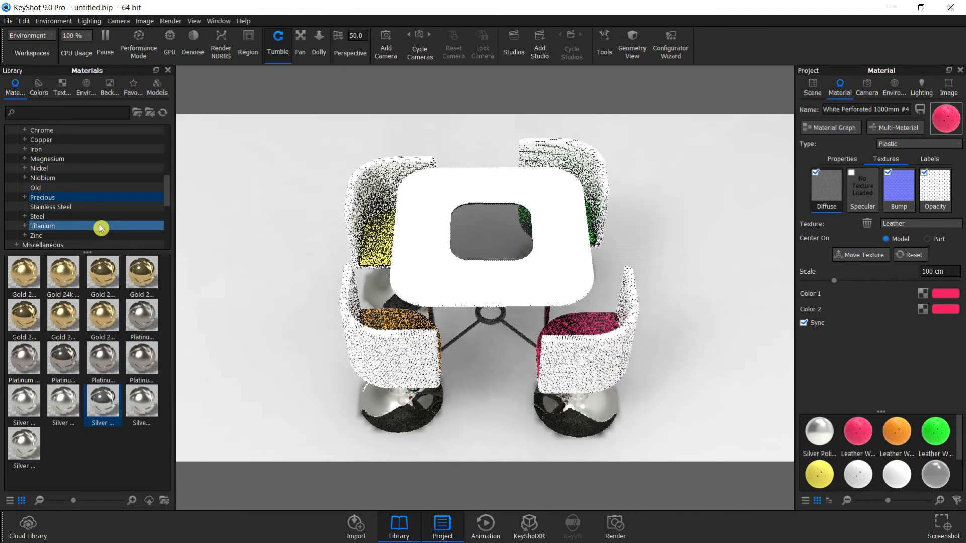
- Apply the black polished anodized metal to the chair bases and show the Heads-Up Display
{"action": "left_click", "coordinate": [73, 212]}
{"action": "scroll", "coordinate": [60, 171], "scroll_direction": "up", "scroll_amount": 3}
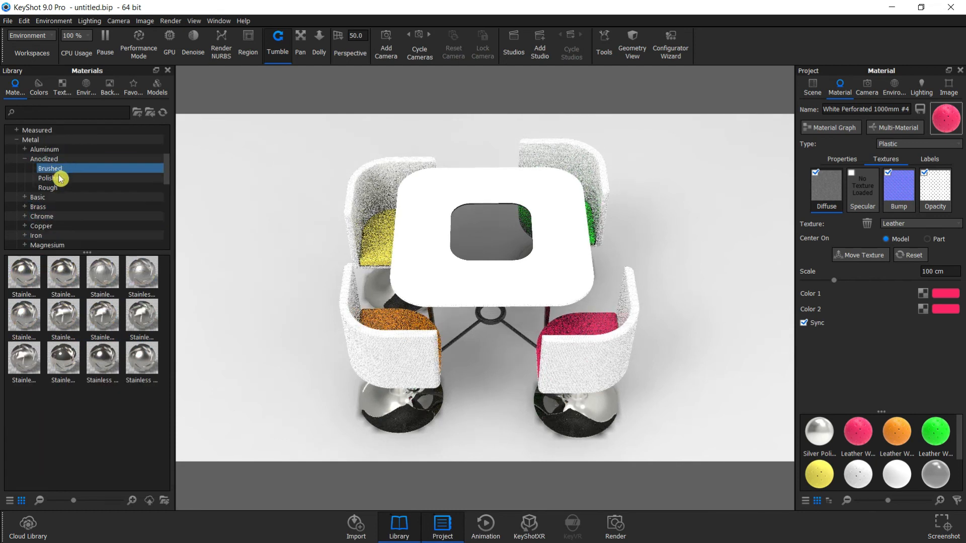
{"action": "scroll", "coordinate": [67, 199], "scroll_direction": "up", "scroll_amount": 1}
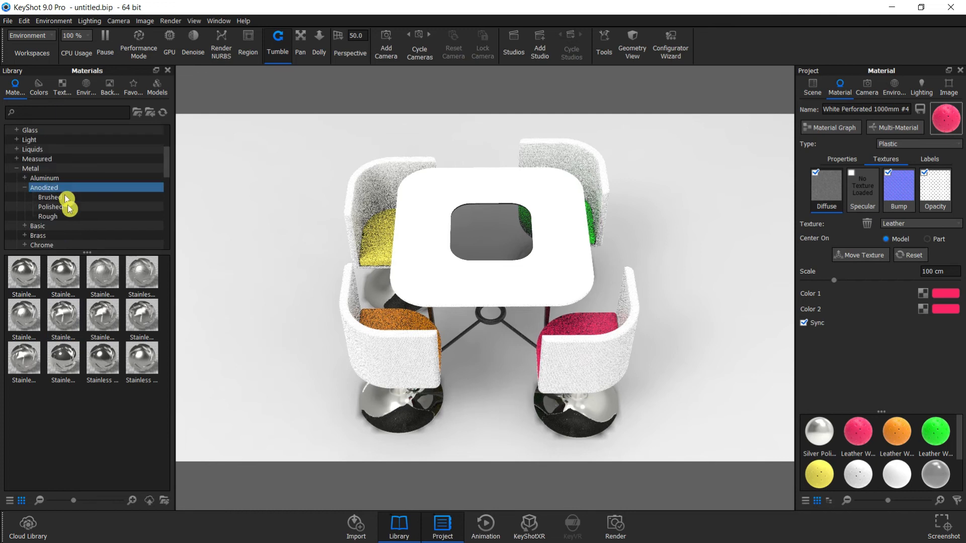
{"action": "left_click", "coordinate": [68, 197]}
{"action": "left_click", "coordinate": [91, 207]}
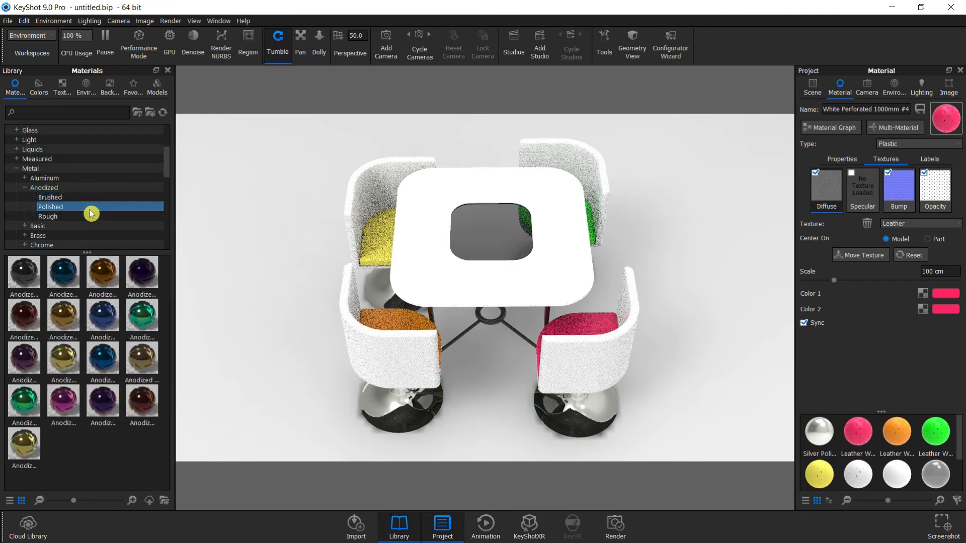
{"action": "left_click_drag", "start_coordinate": [32, 280], "coordinate": [384, 416]}
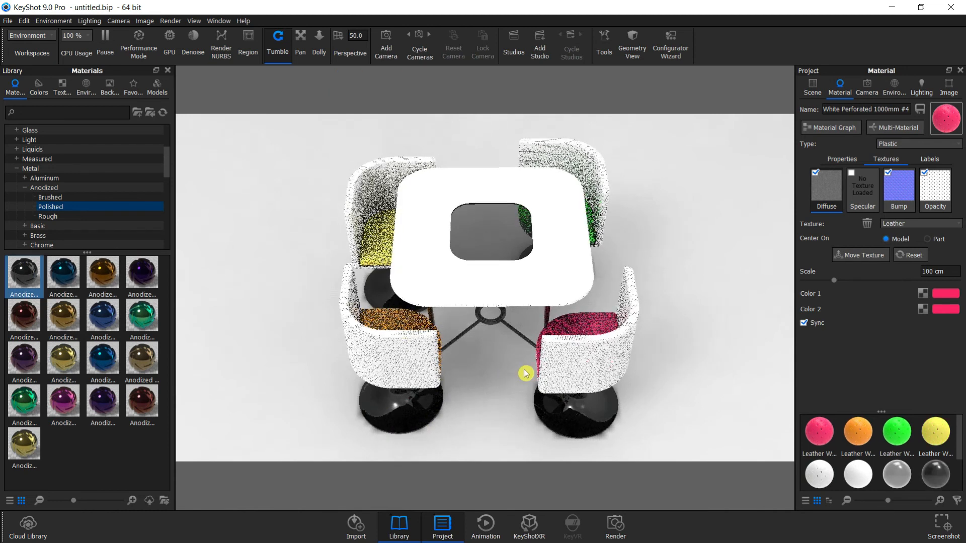
{"action": "key", "text": "h"}
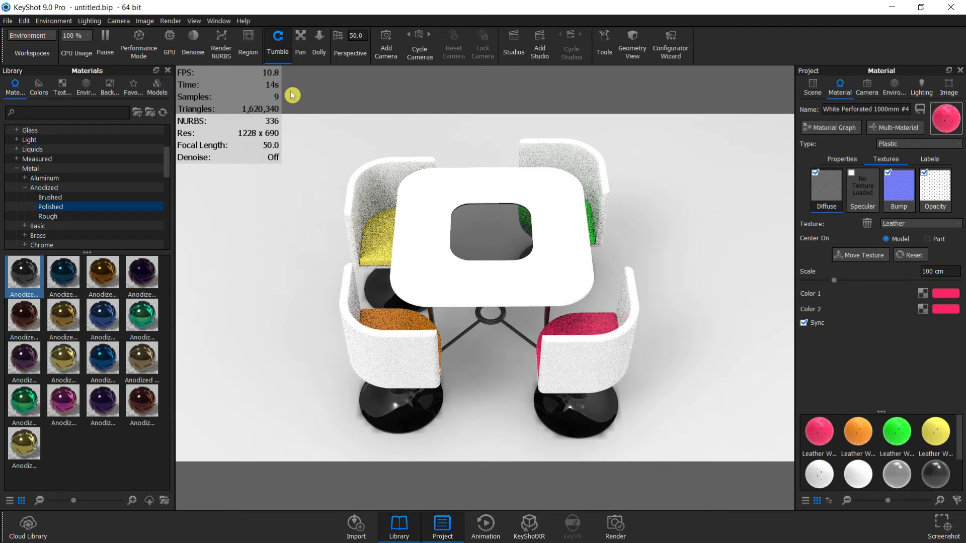
- Apply the dark heavy frosted glass material to the glass insert in the centre of the tabletop
{"action": "left_click", "coordinate": [17, 130]}
{"action": "left_click", "coordinate": [66, 169]}
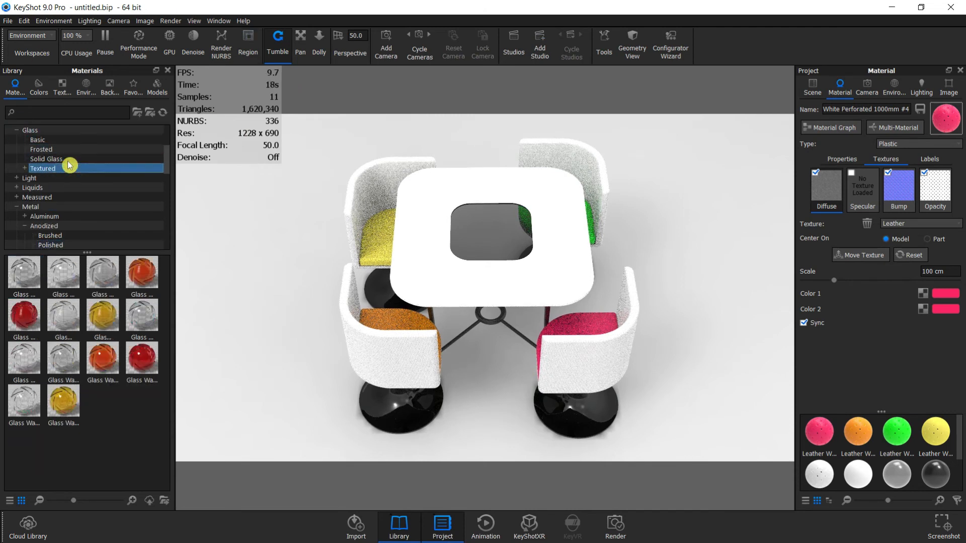
{"action": "left_click", "coordinate": [69, 159]}
{"action": "left_click", "coordinate": [69, 149]}
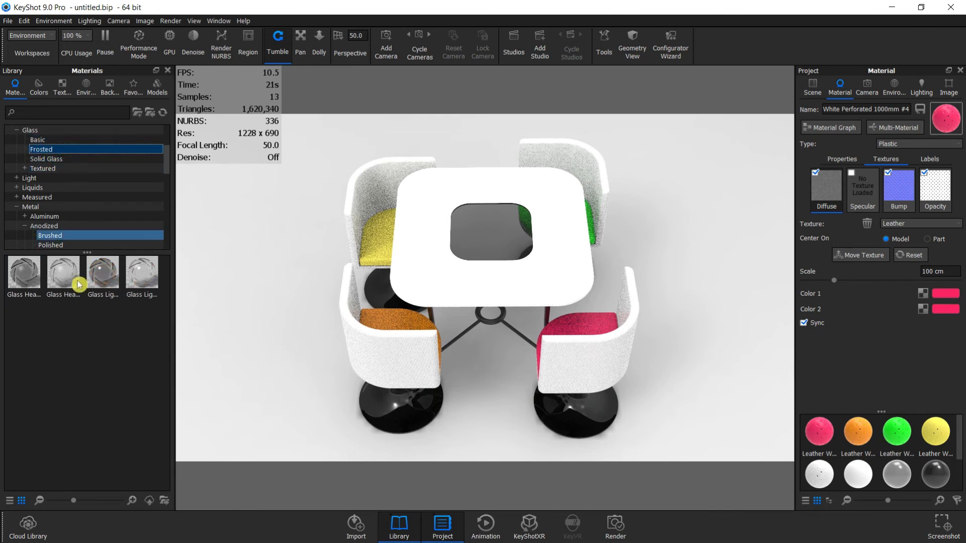
{"action": "left_click", "coordinate": [32, 272]}
{"action": "left_click_drag", "start_coordinate": [23, 271], "coordinate": [476, 235]}
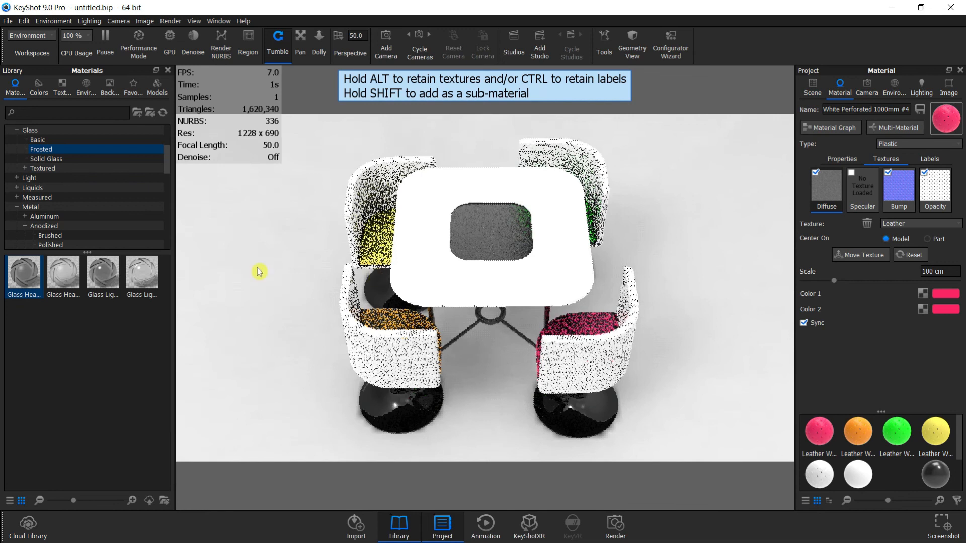
- Apply the textured Glass Ridges Grey material to the tabletop's centre insert and capture a screenshot of the view
{"action": "left_click", "coordinate": [57, 168]}
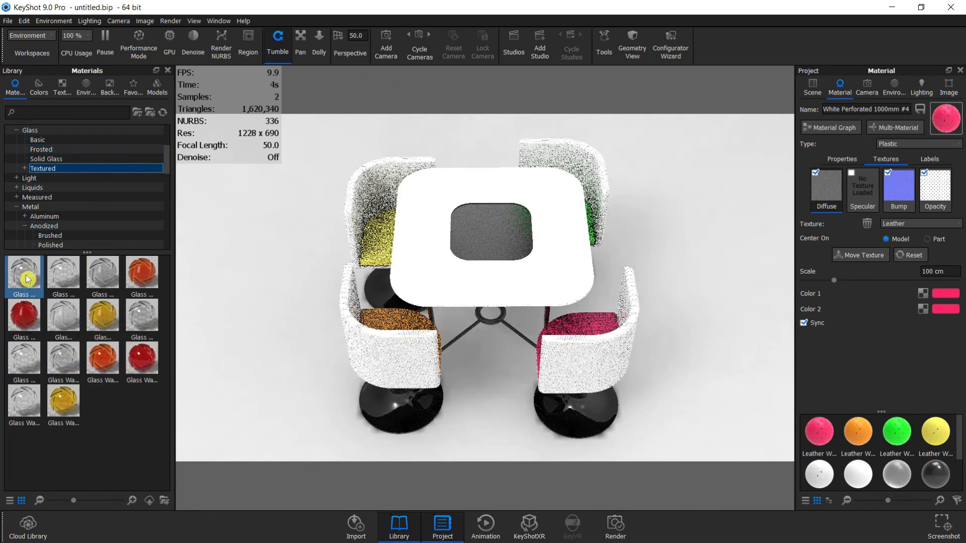
{"action": "mouse_move", "coordinate": [27, 279]}
{"action": "mouse_move", "coordinate": [111, 282]}
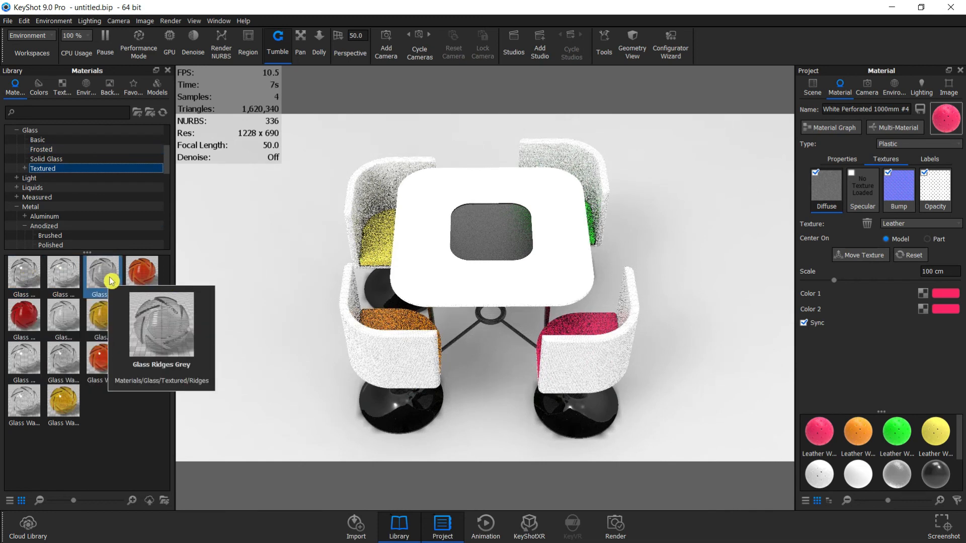
{"action": "left_click_drag", "start_coordinate": [106, 277], "coordinate": [478, 242]}
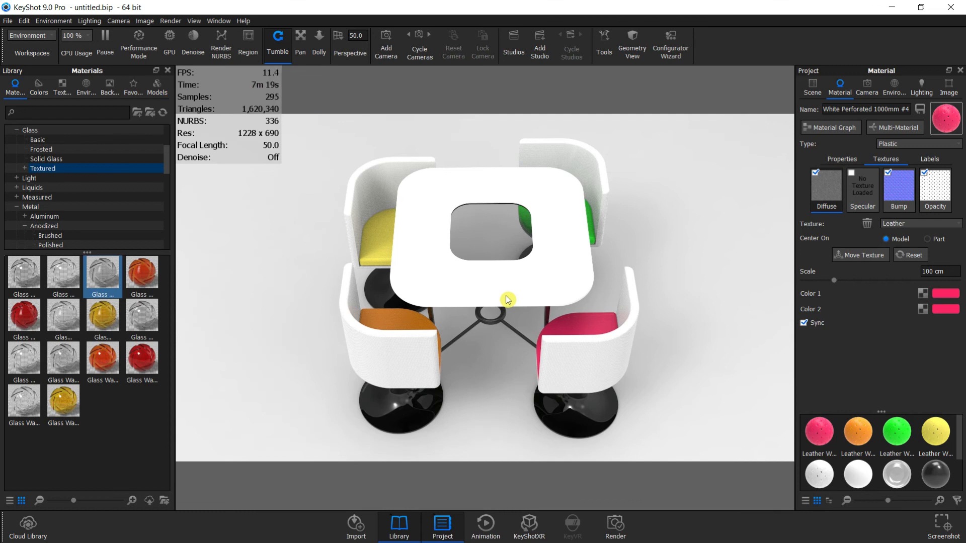
{"action": "left_click", "coordinate": [942, 526]}
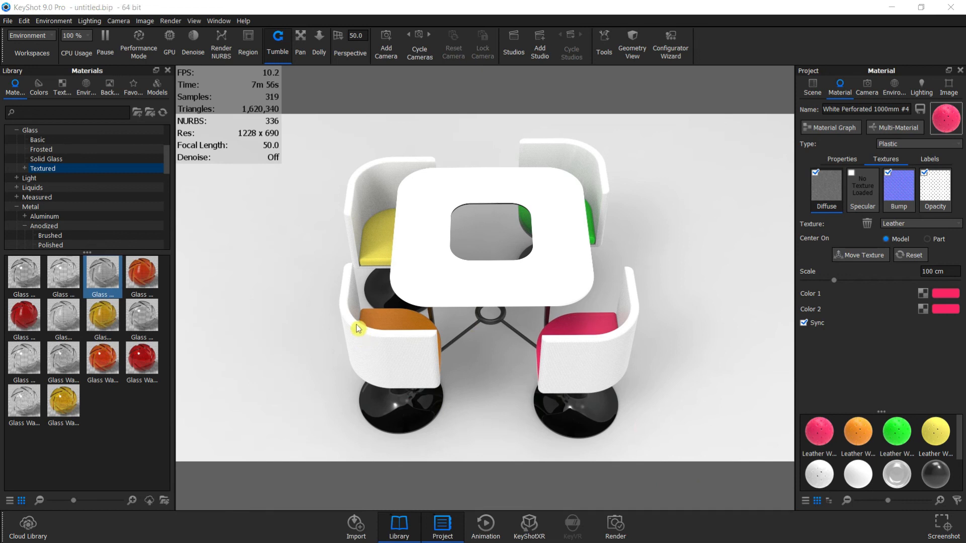
- Switch to File Explorer, go to the Renderings folder and open untitled.26.png in the photo viewer
{"action": "key", "text": "super+e"}
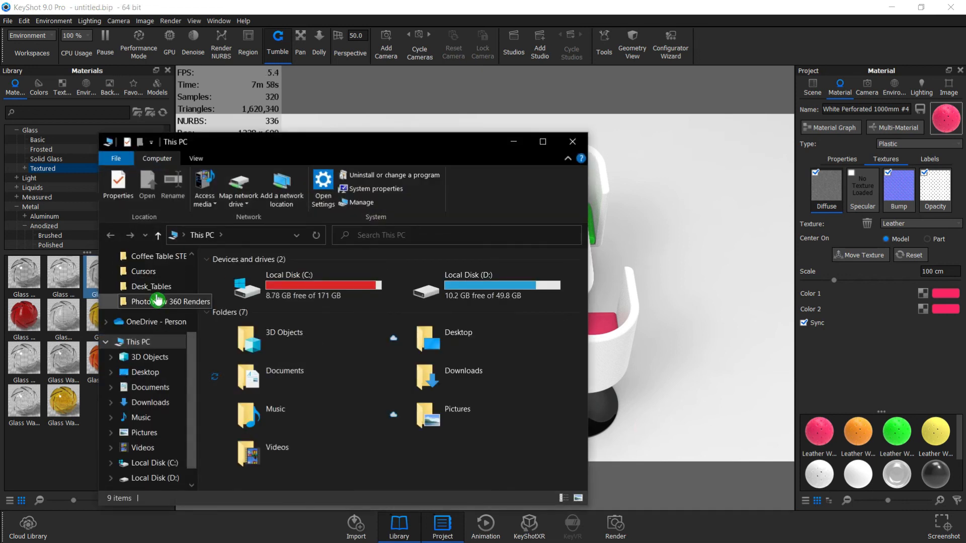
{"action": "scroll", "coordinate": [158, 300], "scroll_direction": "up", "scroll_amount": 2}
{"action": "left_click", "coordinate": [165, 301]}
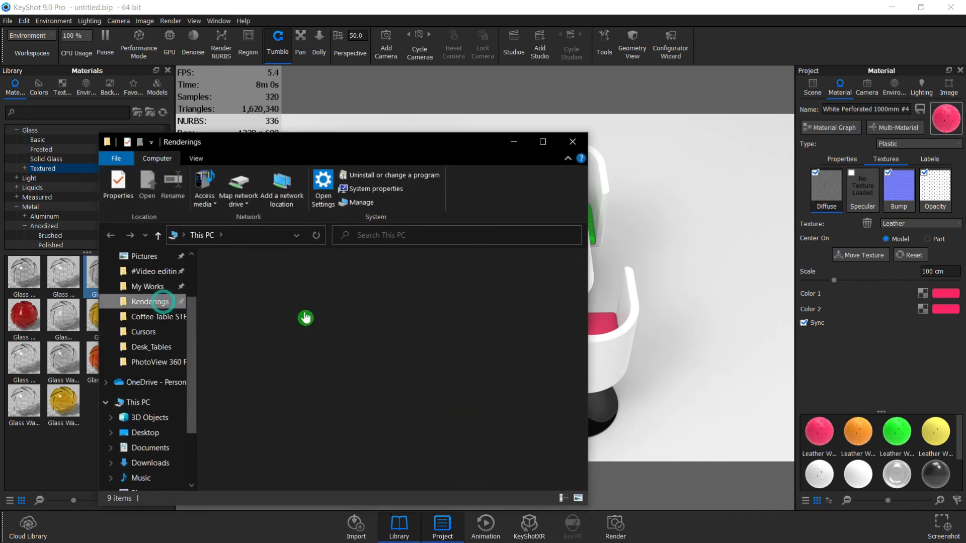
{"action": "left_click", "coordinate": [286, 362]}
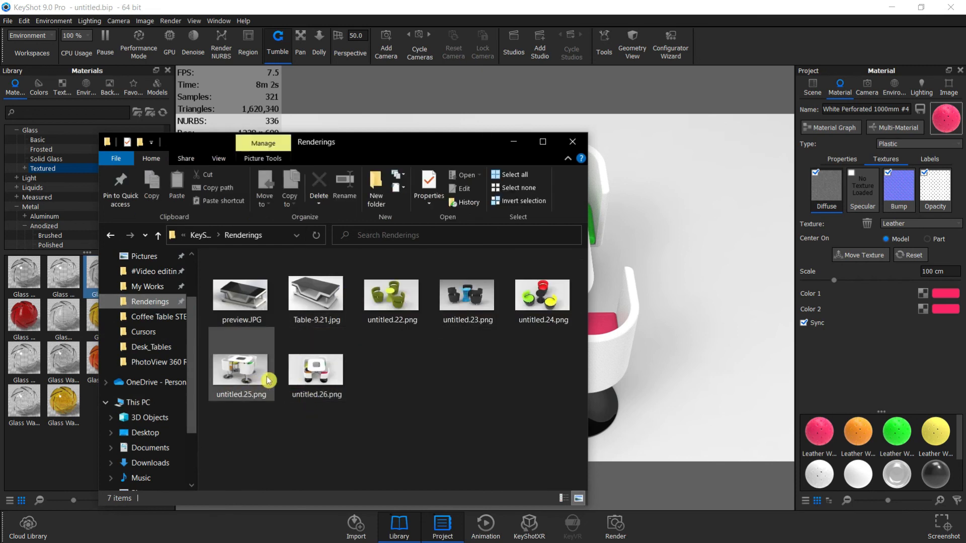
{"action": "left_click", "coordinate": [320, 375]}
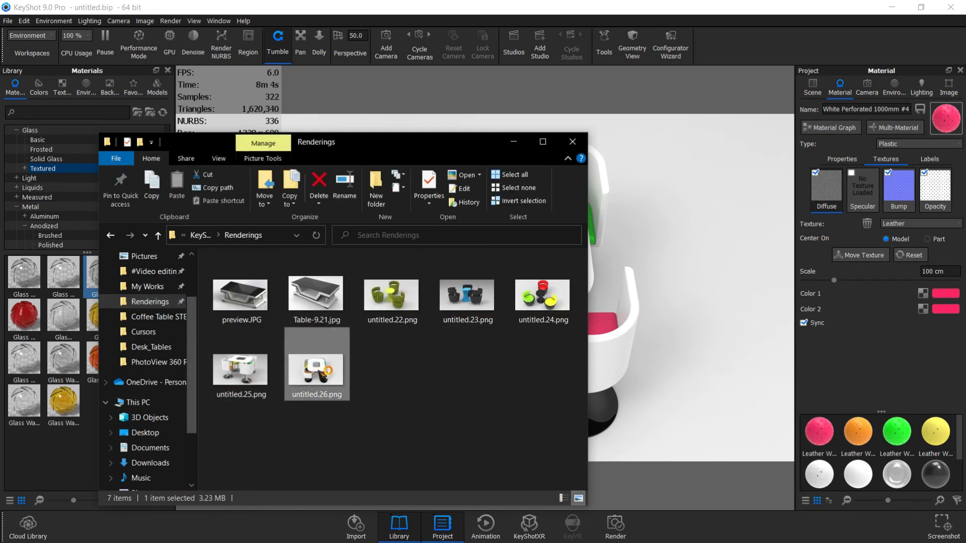
{"action": "double_click", "coordinate": [317, 372]}
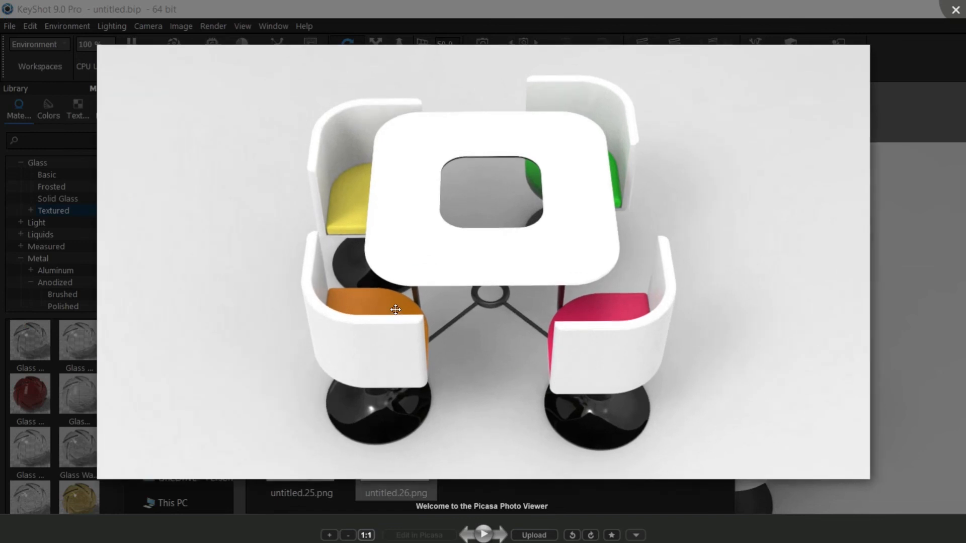
- Compare the captured images untitled.25.png and untitled.26.png at enlarged size in the photo viewer
{"action": "key", "text": "Left"}
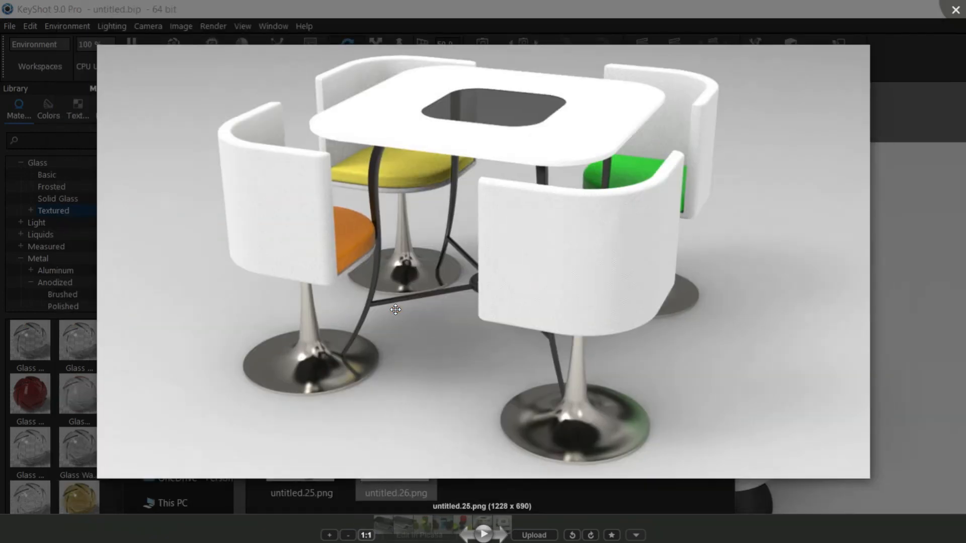
{"action": "scroll", "coordinate": [396, 310], "scroll_direction": "up", "scroll_amount": 1}
{"action": "scroll", "coordinate": [396, 310], "scroll_direction": "down", "scroll_amount": 2}
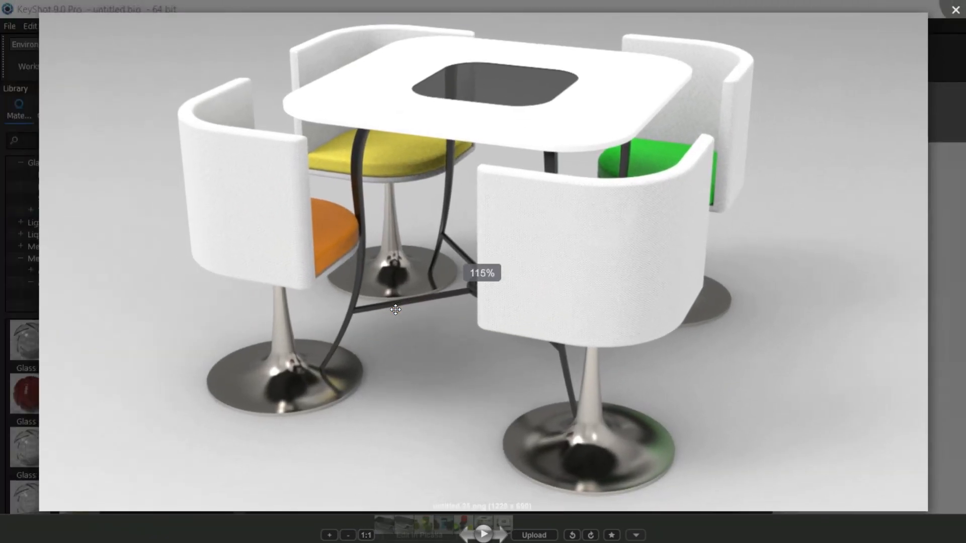
{"action": "key", "text": "Right"}
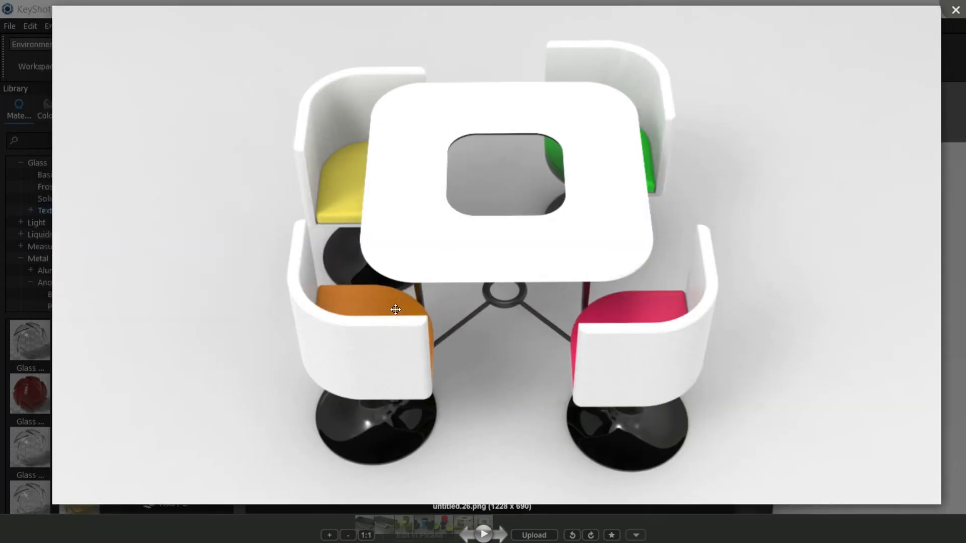
{"action": "key", "text": "Left"}
{"action": "key", "text": "Right"}
{"action": "scroll", "coordinate": [395, 310], "scroll_direction": "up", "scroll_amount": 1}
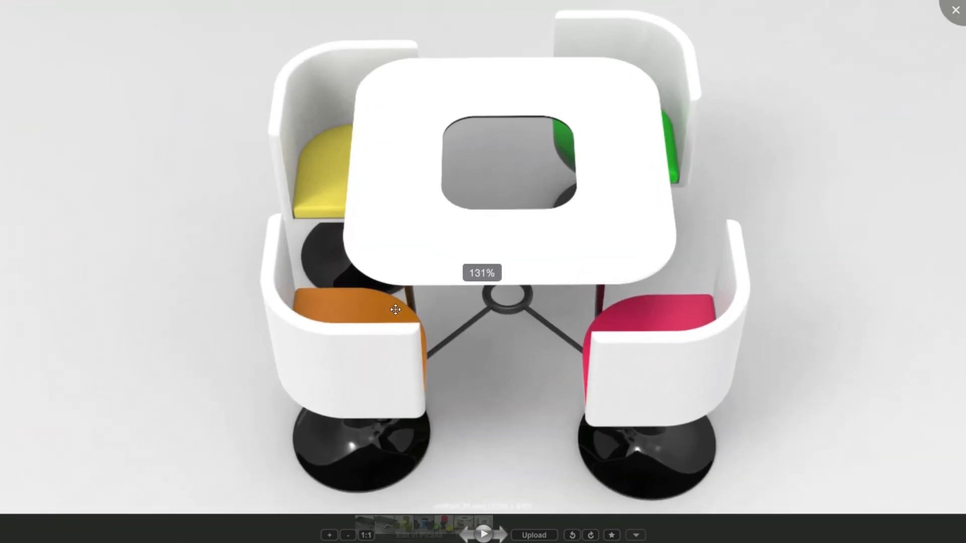